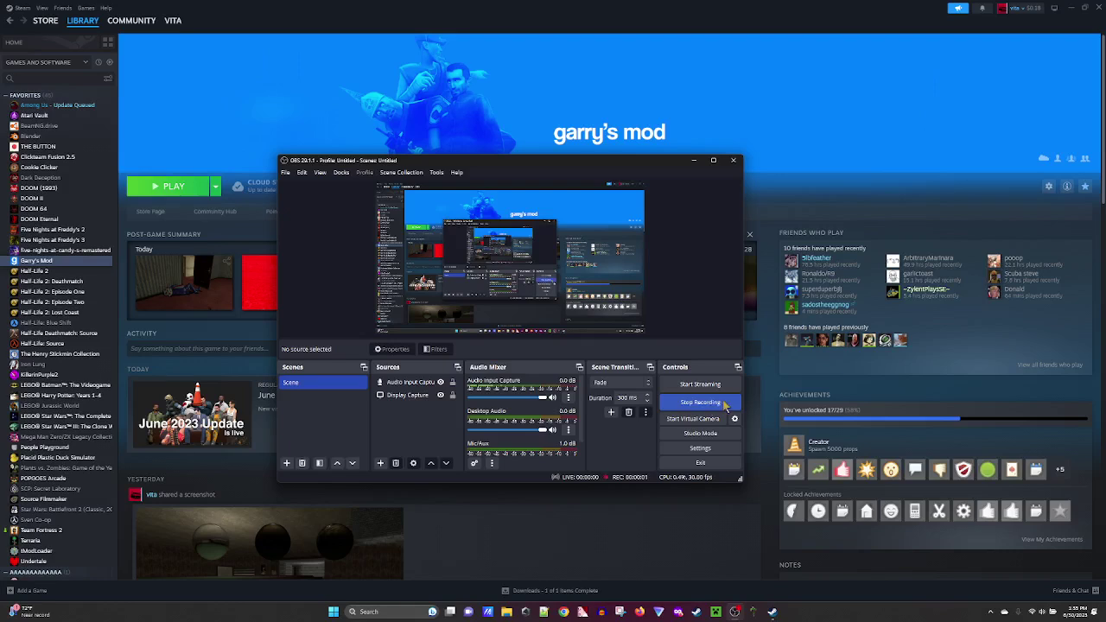
- Browse the local files of Garry's Mod from the Steam library and bring up its installation folder
{"action": "left_click", "coordinate": [878, 183]}
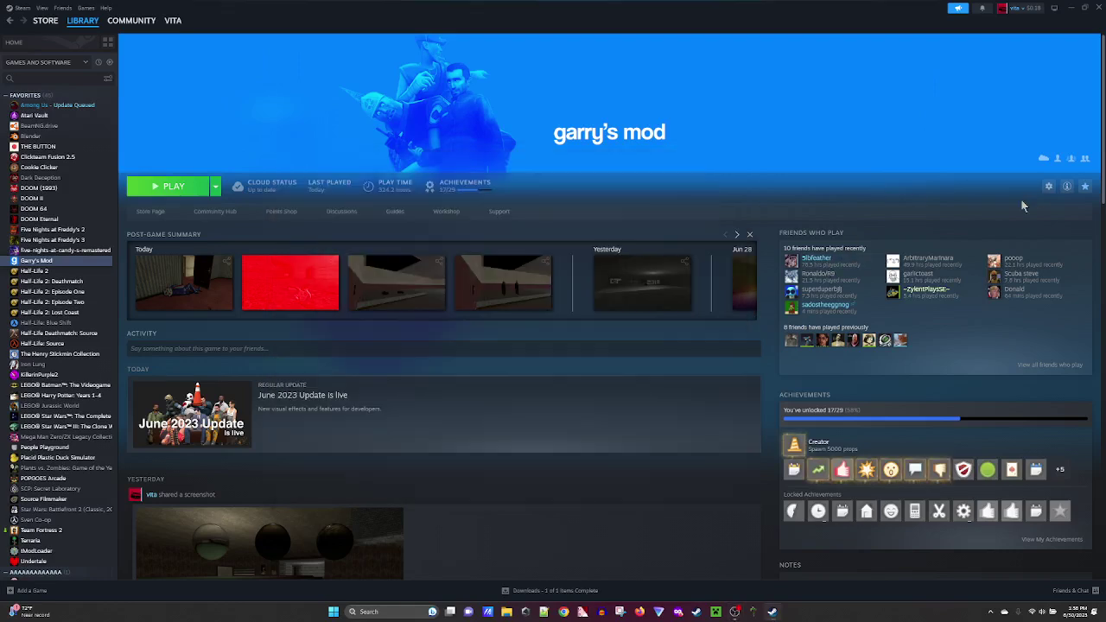
{"action": "left_click", "coordinate": [1047, 186]}
{"action": "mouse_move", "coordinate": [1002, 231]}
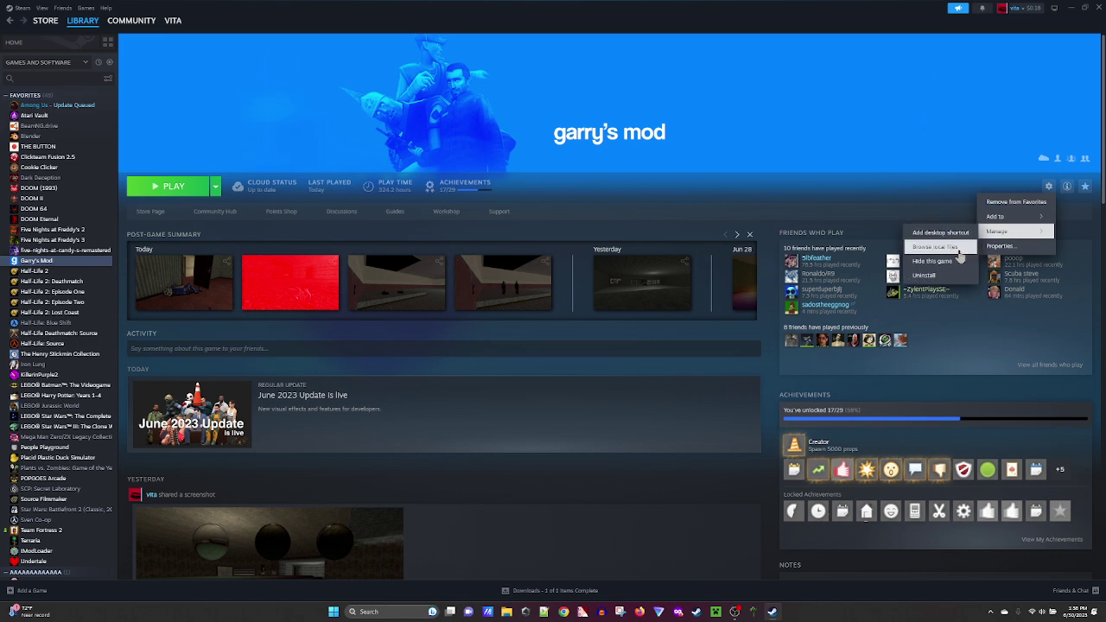
{"action": "left_click", "coordinate": [957, 247]}
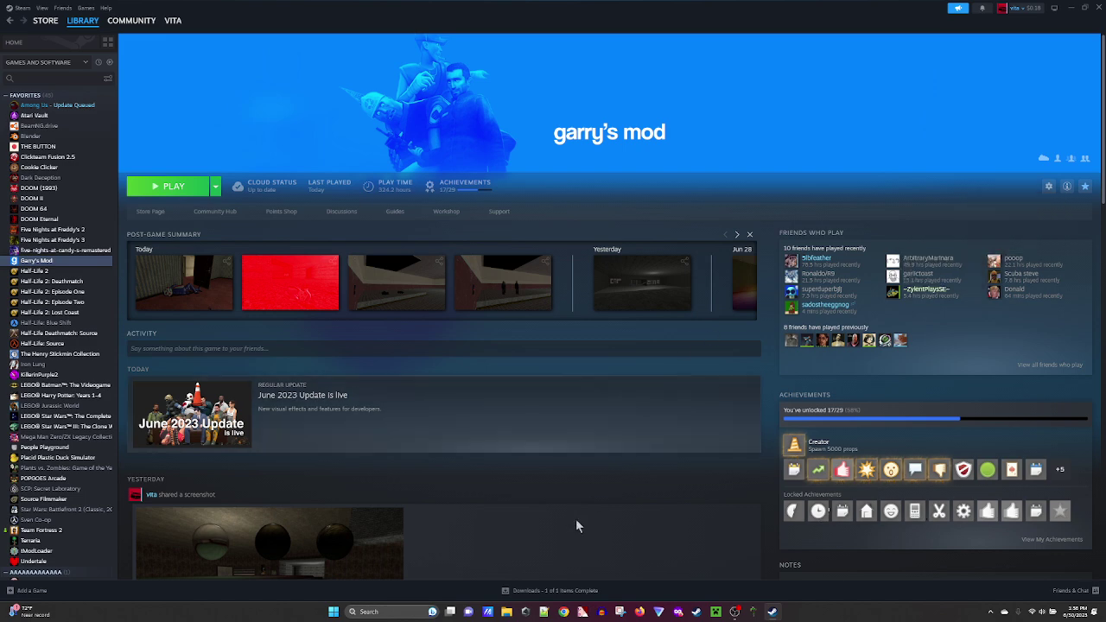
{"action": "left_click", "coordinate": [514, 608]}
- Launch Hammer from the game's bin folder and open the recent map gm_fortress_of_mystery.vmf
{"action": "left_click", "coordinate": [650, 356]}
{"action": "double_click", "coordinate": [652, 359]}
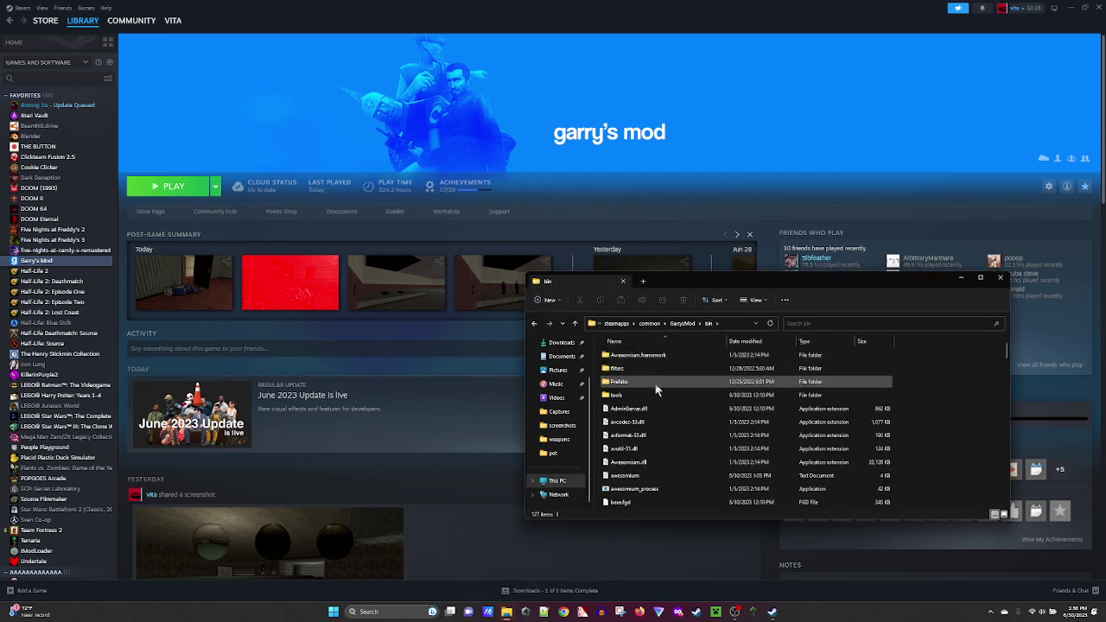
{"action": "scroll", "coordinate": [654, 383], "scroll_direction": "down", "scroll_amount": 6}
{"action": "double_click", "coordinate": [633, 369]}
{"action": "left_click", "coordinate": [6, 14]}
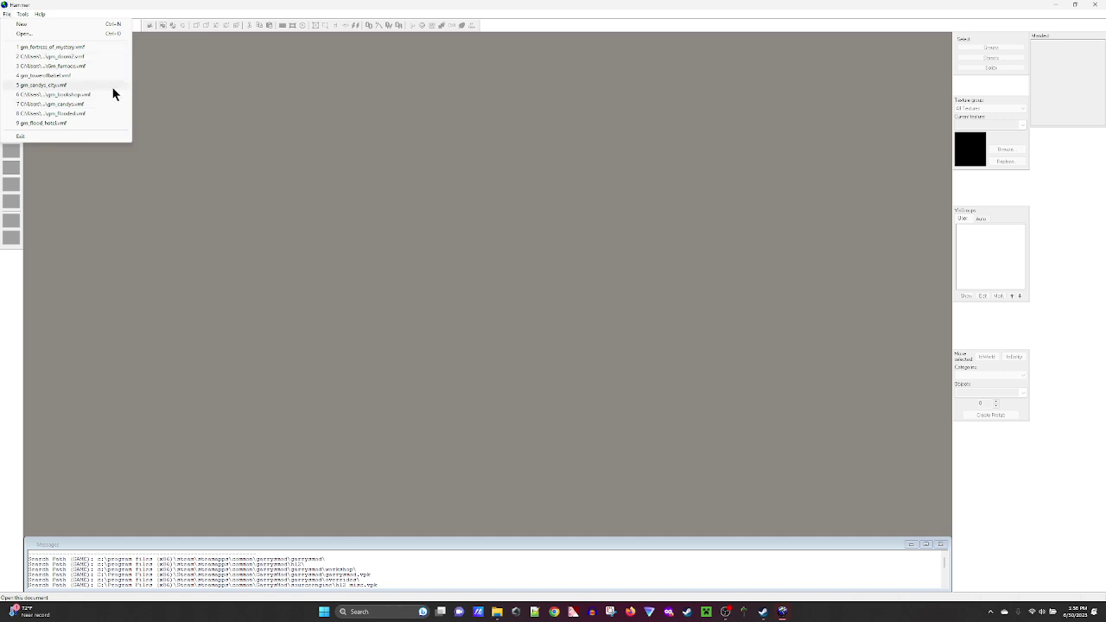
{"action": "left_click", "coordinate": [94, 47]}
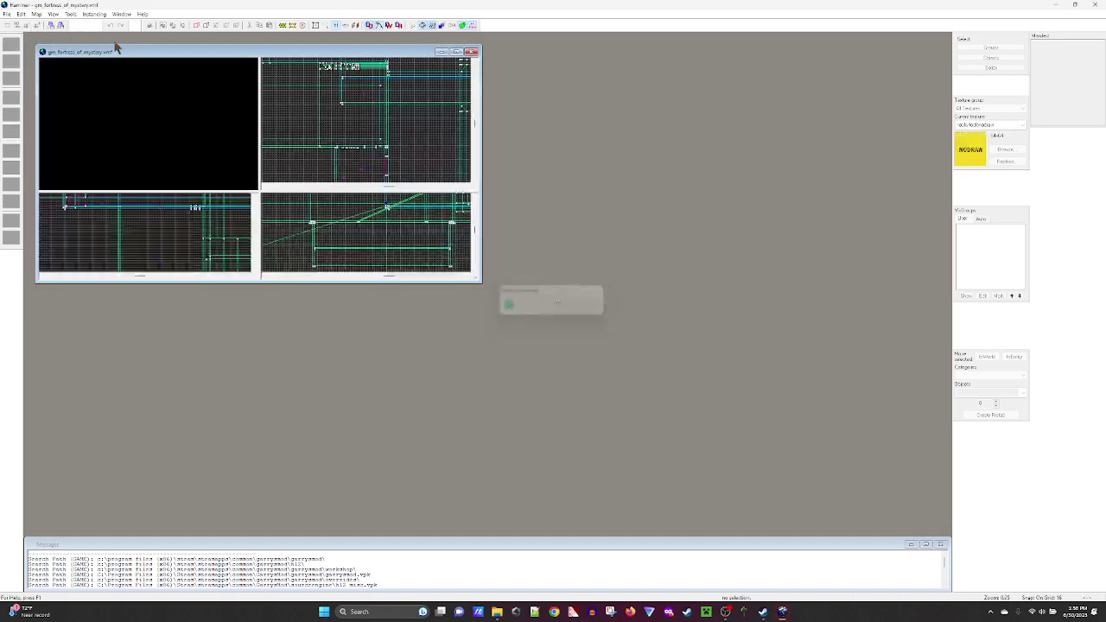
- Fly through the map in the 3D view to examine the crusher in the large tiled room
{"action": "key", "text": "w"}
{"action": "key", "text": "z"}
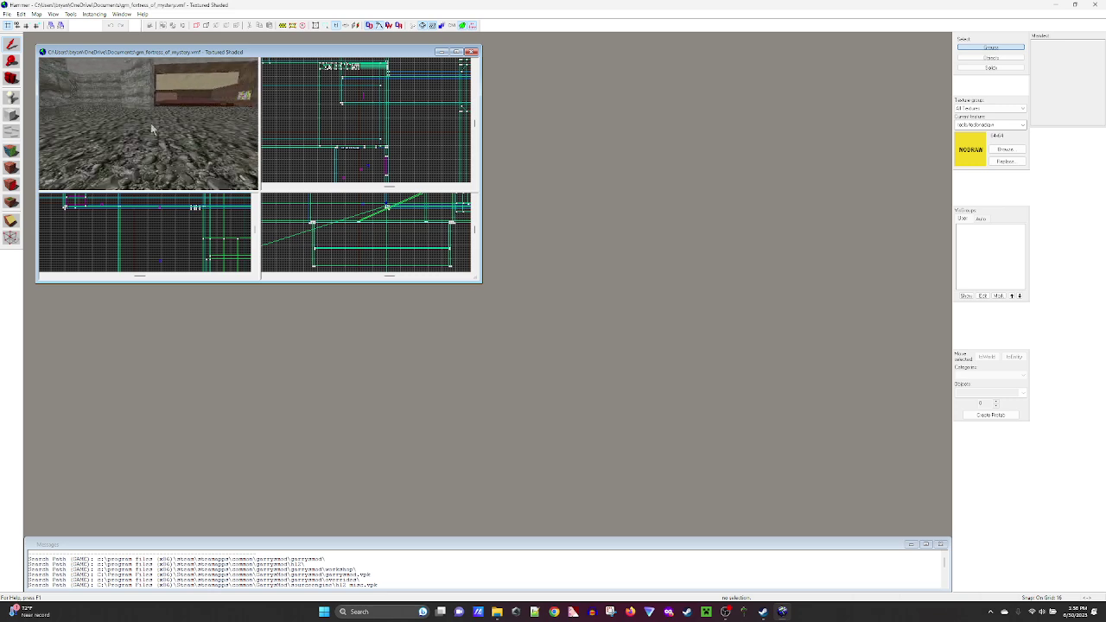
{"action": "key", "text": "w"}
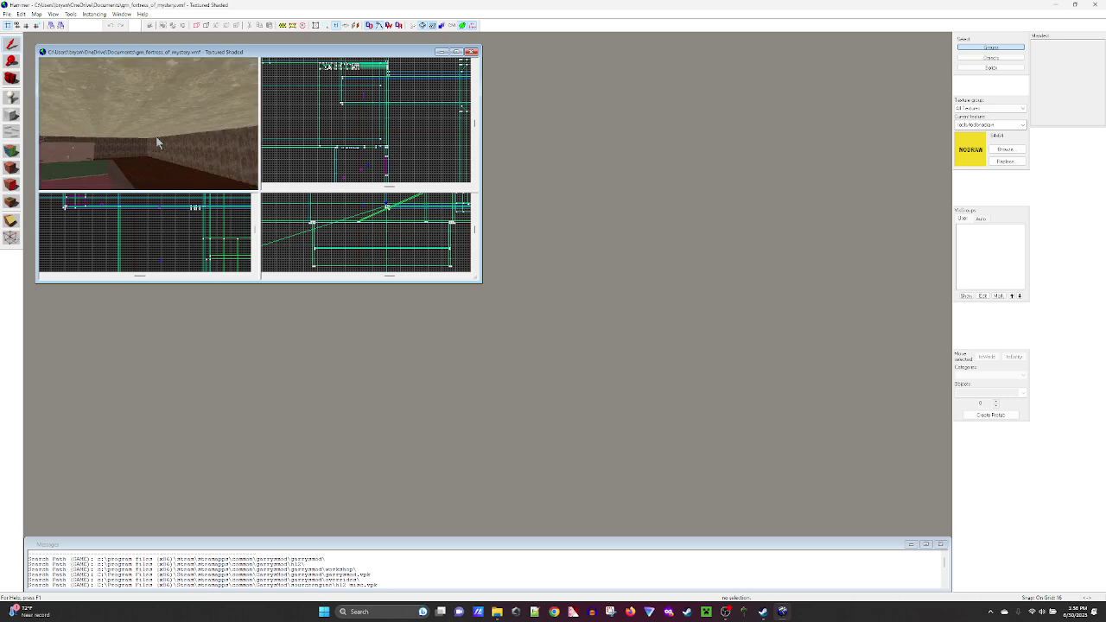
{"action": "key", "text": "w"}
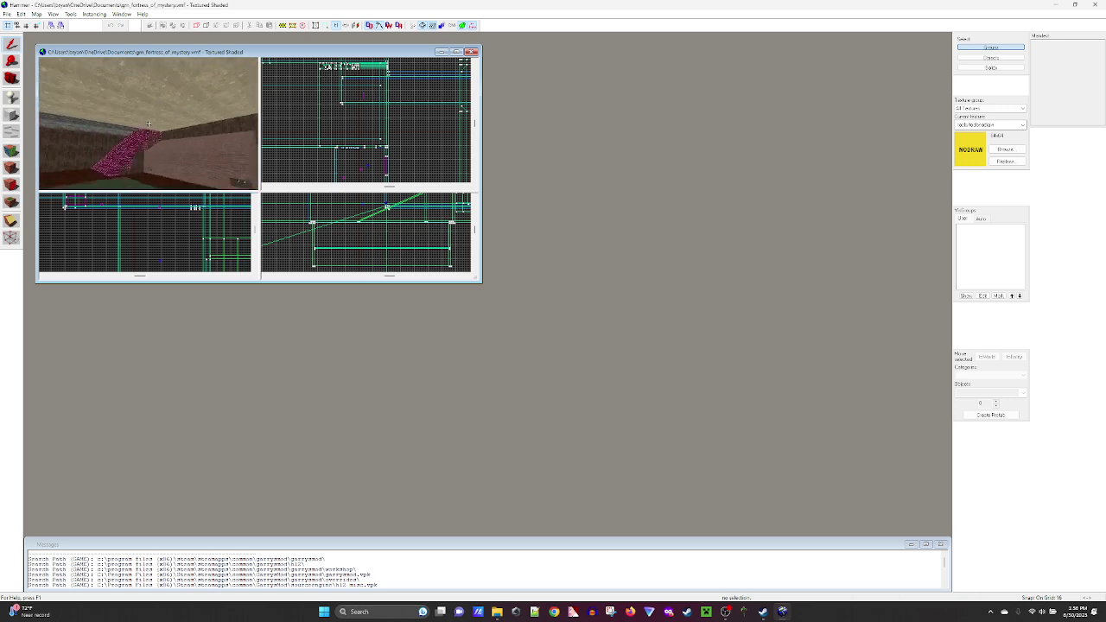
{"action": "mouse_move", "coordinate": [150, 127]}
{"action": "left_mouse_down"}
{"action": "mouse_move", "coordinate": [146, 107]}
{"action": "mouse_move", "coordinate": [74, 88]}
{"action": "mouse_move", "coordinate": [141, 151]}
{"action": "mouse_move", "coordinate": [164, 121]}
{"action": "mouse_move", "coordinate": [151, 134]}
{"action": "mouse_move", "coordinate": [216, 167]}
{"action": "mouse_move", "coordinate": [148, 123]}
{"action": "left_mouse_up"}
{"action": "key", "text": "w"}
{"action": "key", "text": "w"}
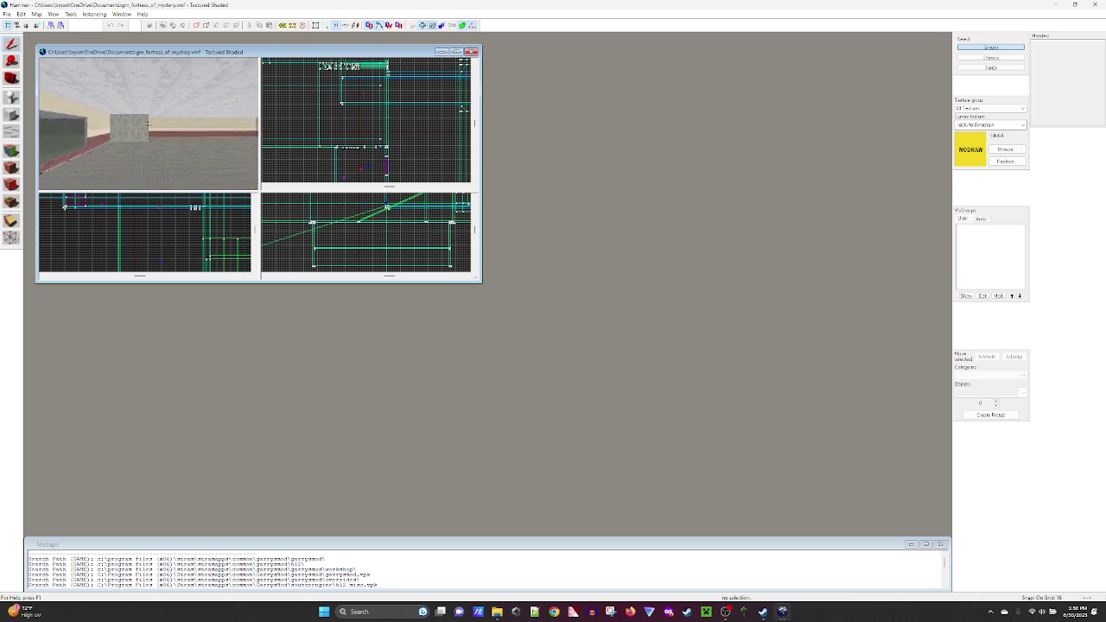
{"action": "key", "text": "z"}
{"action": "key", "text": "w"}
{"action": "key", "text": "z"}
{"action": "key", "text": "s"}
{"action": "key", "text": "w"}
{"action": "key", "text": "z"}
- Select the crusher's moving block and review its func_door properties, closing them without changes
{"action": "left_click", "coordinate": [174, 130]}
{"action": "scroll", "coordinate": [340, 127], "scroll_direction": "down", "scroll_amount": 10}
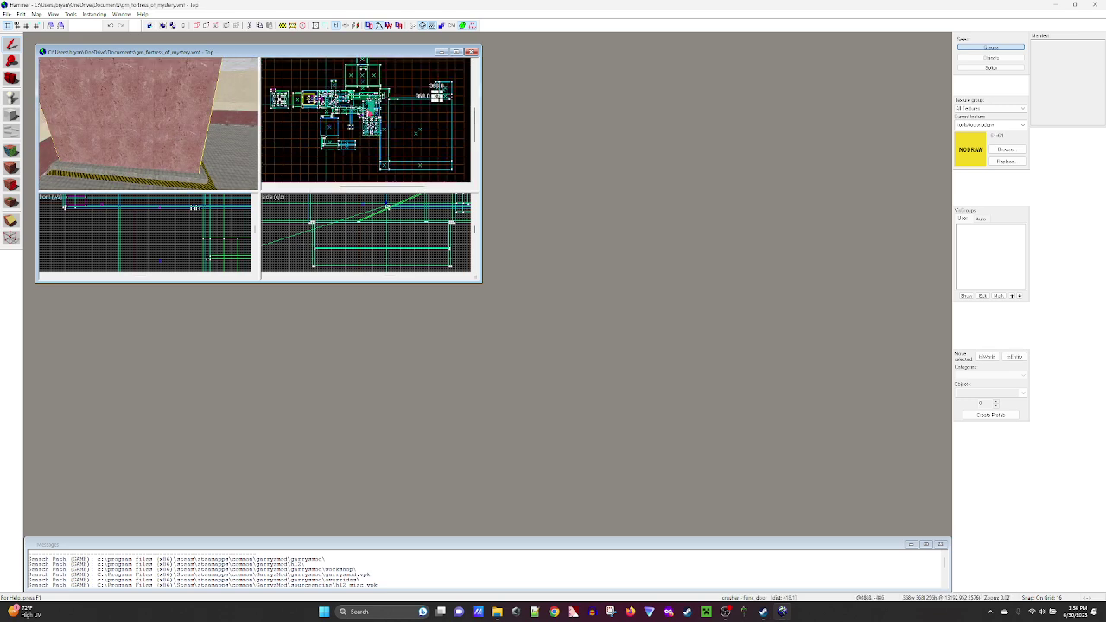
{"action": "scroll", "coordinate": [441, 93], "scroll_direction": "up", "scroll_amount": 2}
{"action": "scroll", "coordinate": [436, 102], "scroll_direction": "up", "scroll_amount": 4}
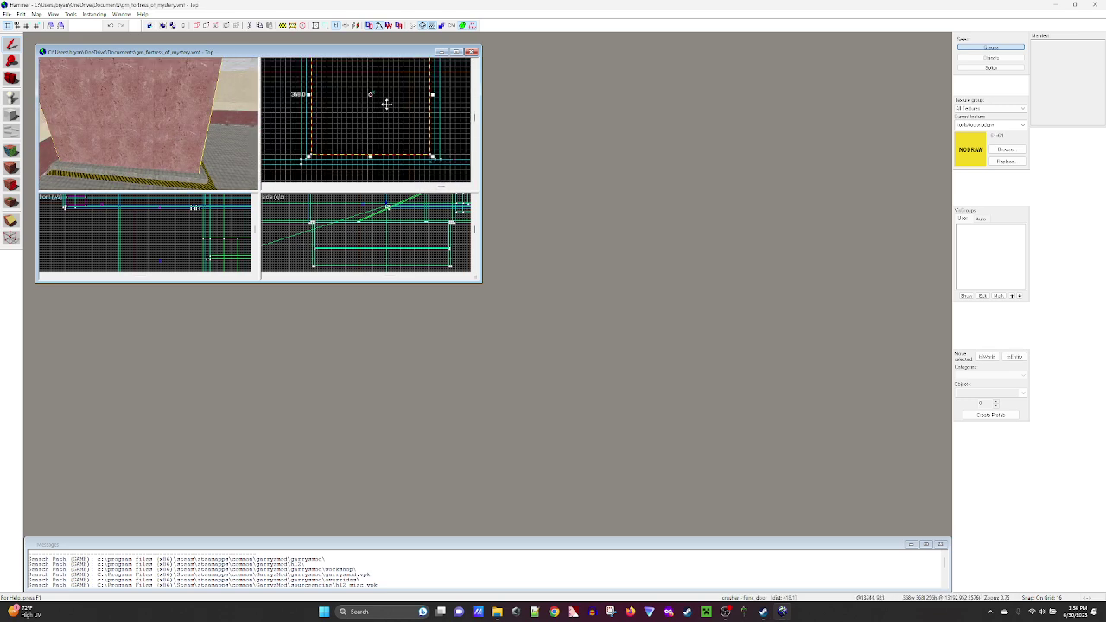
{"action": "right_click", "coordinate": [384, 99]}
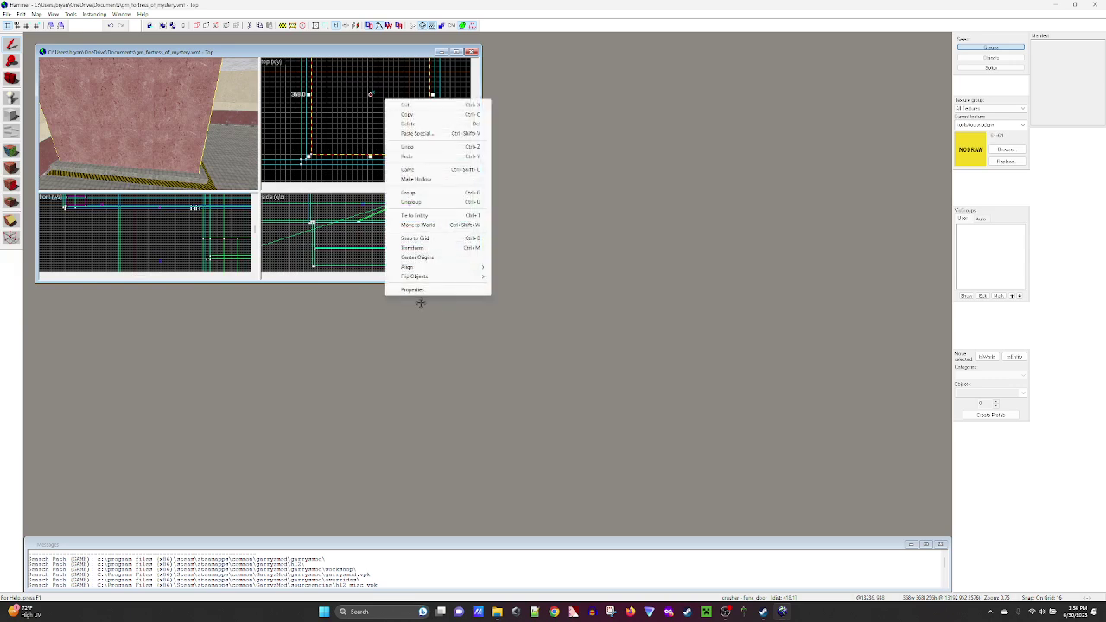
{"action": "left_click", "coordinate": [415, 290]}
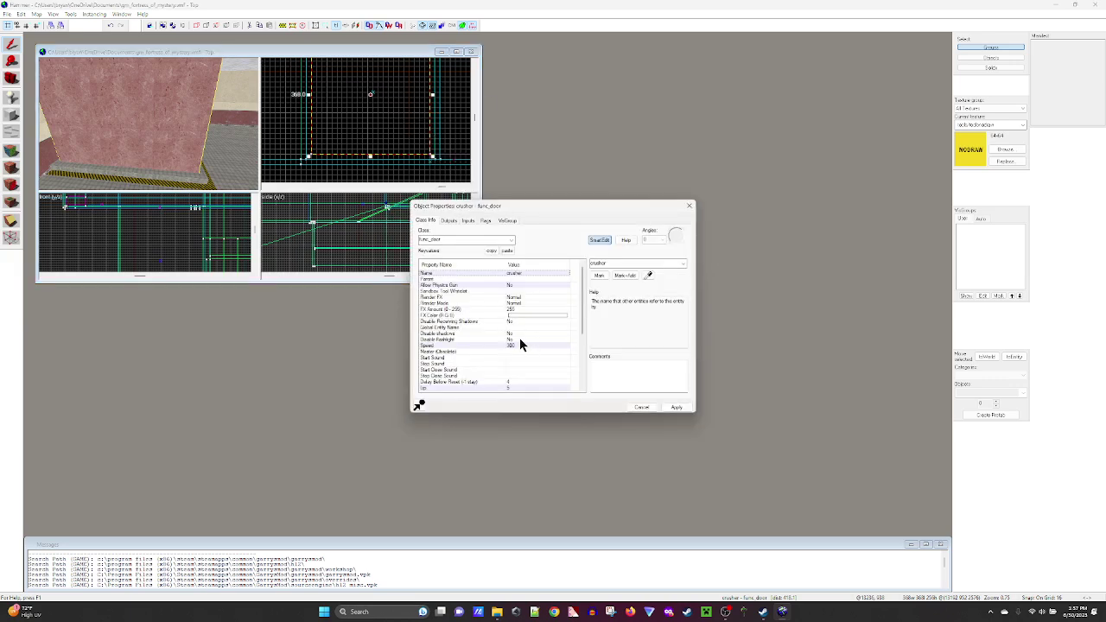
{"action": "scroll", "coordinate": [518, 341], "scroll_direction": "down", "scroll_amount": 2}
{"action": "left_click", "coordinate": [519, 357]}
{"action": "left_click", "coordinate": [641, 407]}
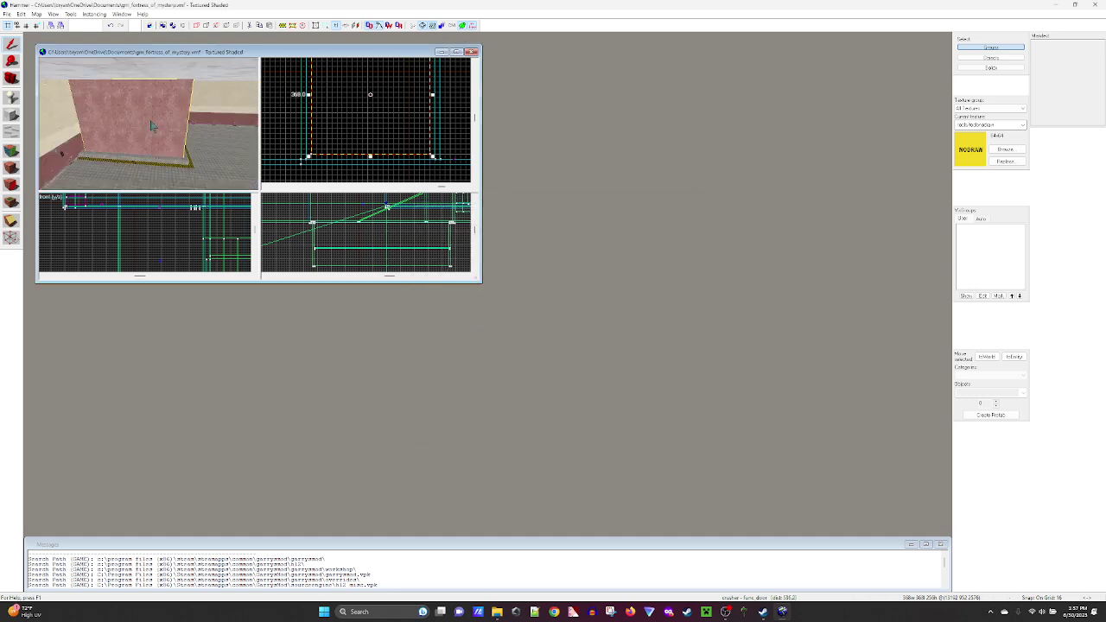
- Examine the crusher from several sides, down to its base with the striped hazard border
{"action": "key", "text": "z"}
{"action": "key", "text": "w"}
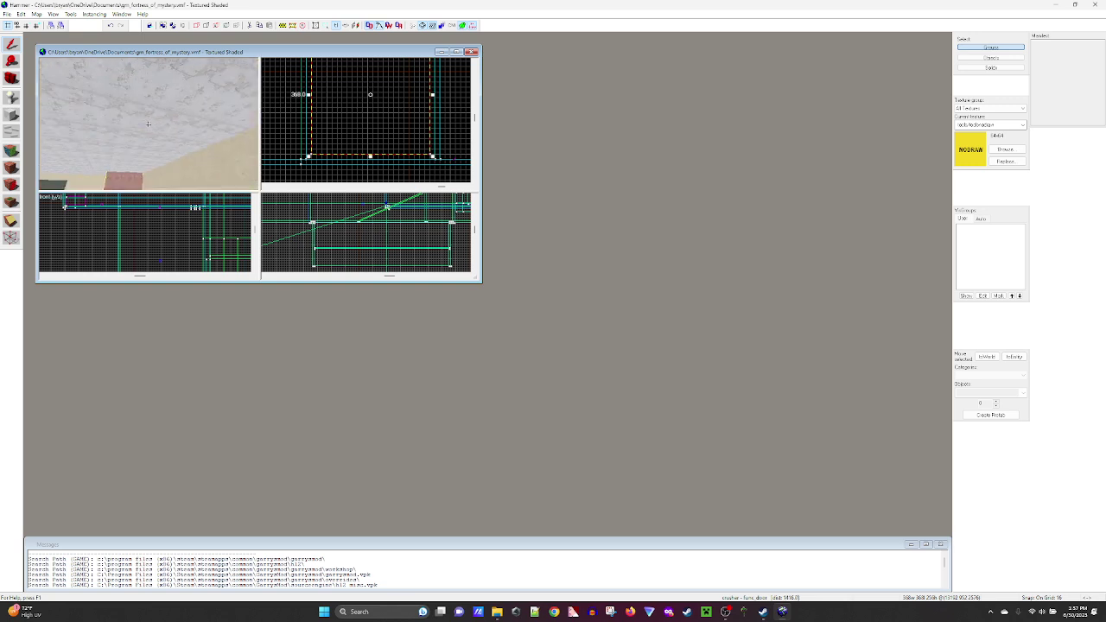
{"action": "key", "text": "z"}
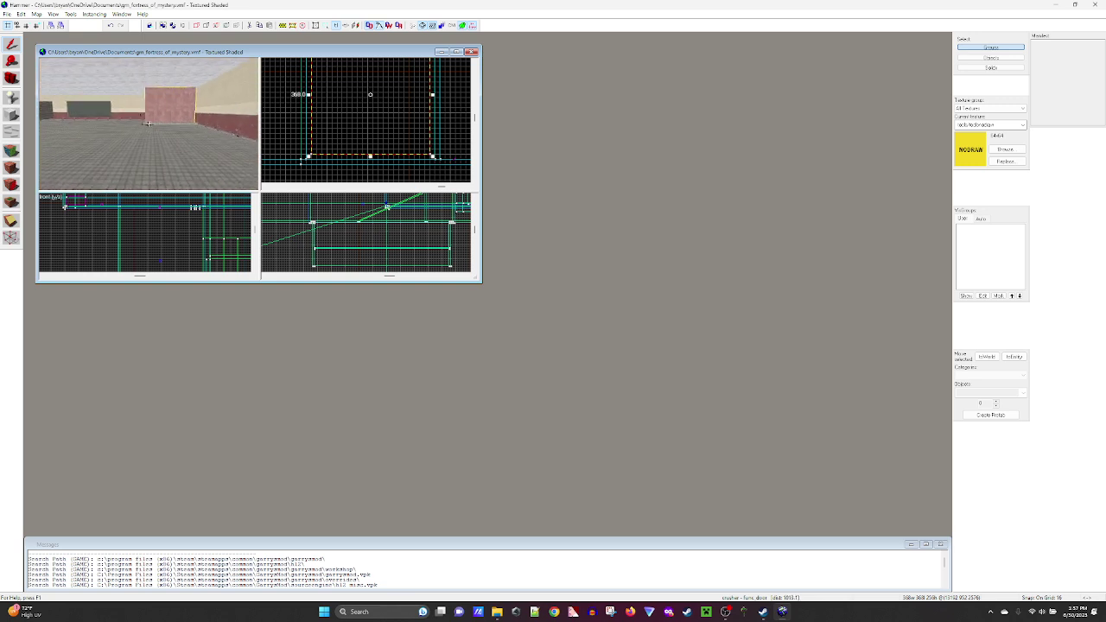
{"action": "key", "text": "z"}
{"action": "scroll", "coordinate": [340, 136], "scroll_direction": "down", "scroll_amount": 4}
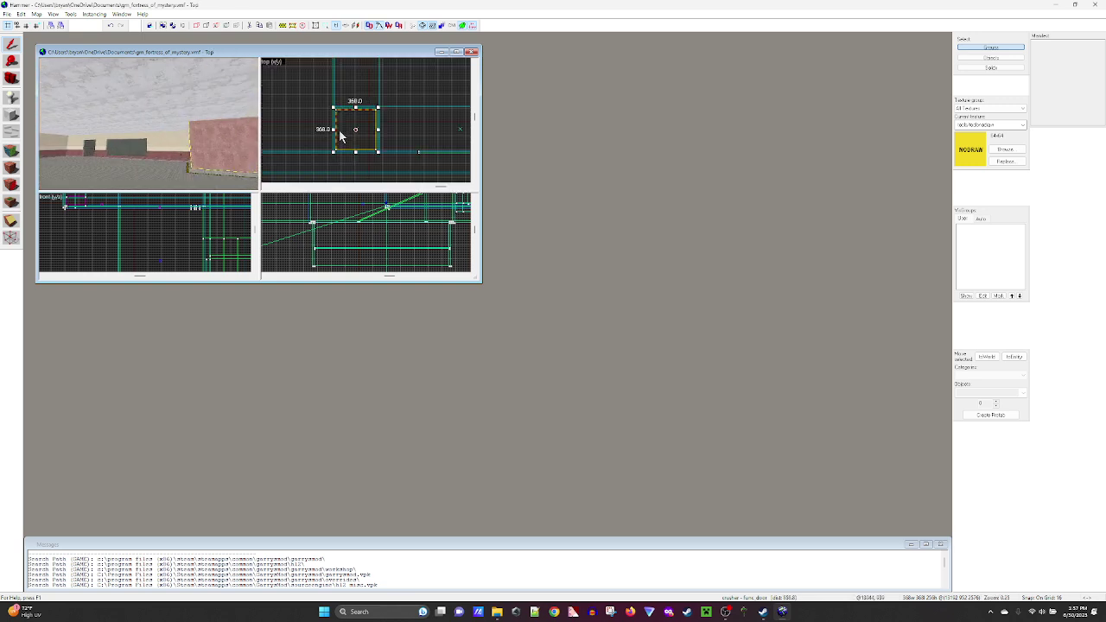
{"action": "scroll", "coordinate": [339, 137], "scroll_direction": "down", "scroll_amount": 1}
{"action": "key", "text": "z"}
{"action": "key", "text": "w"}
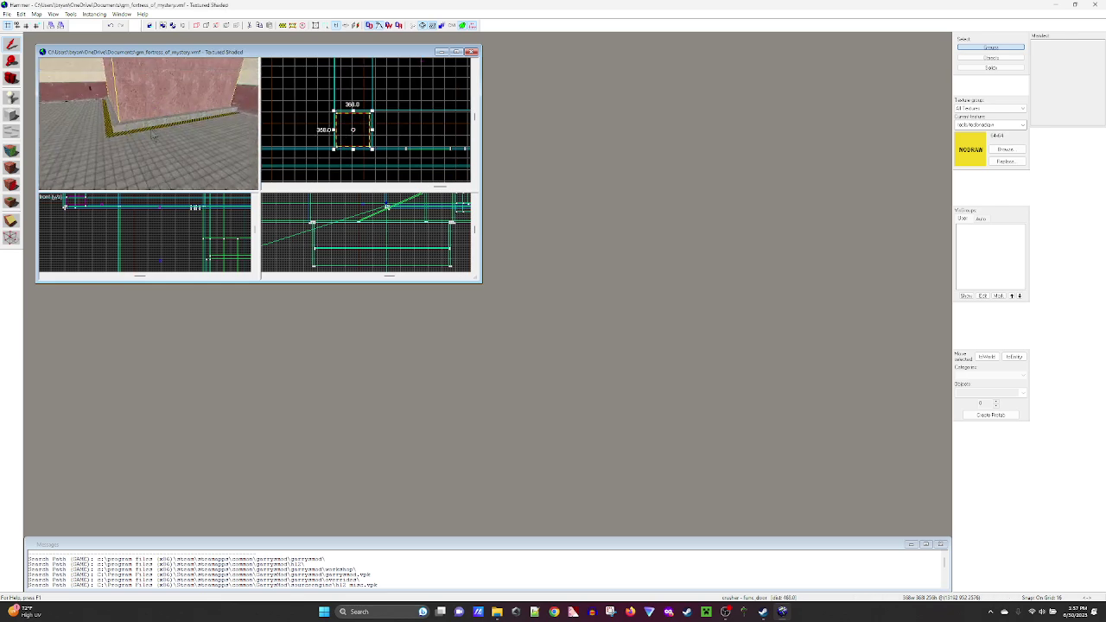
{"action": "key", "text": "z"}
- Inspect the slab under the crusher and make the surrounding floor's gm_construct/construct_concrete_floor the current texture
{"action": "left_click", "coordinate": [144, 127]}
{"action": "scroll", "coordinate": [65, 126], "scroll_direction": "up", "scroll_amount": 2}
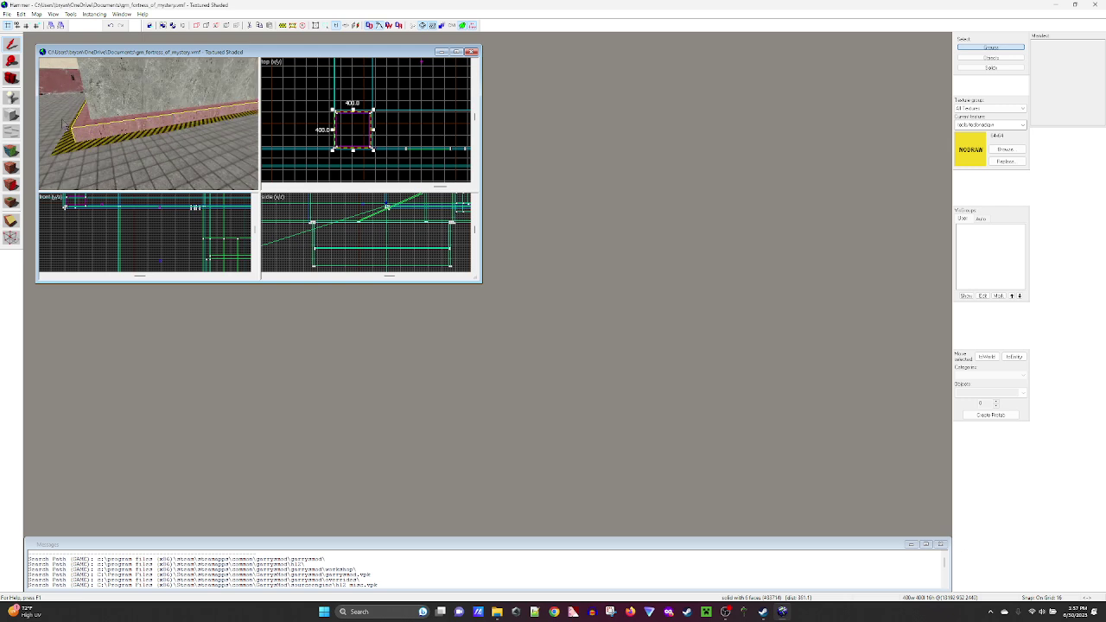
{"action": "left_click", "coordinate": [11, 149]}
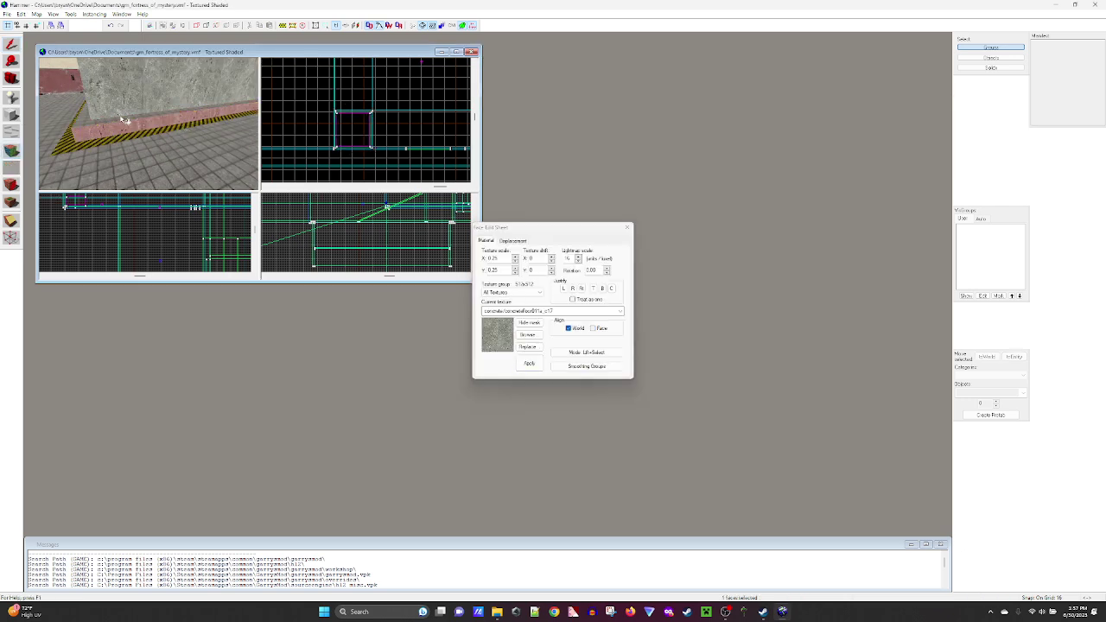
{"action": "left_click", "coordinate": [627, 228]}
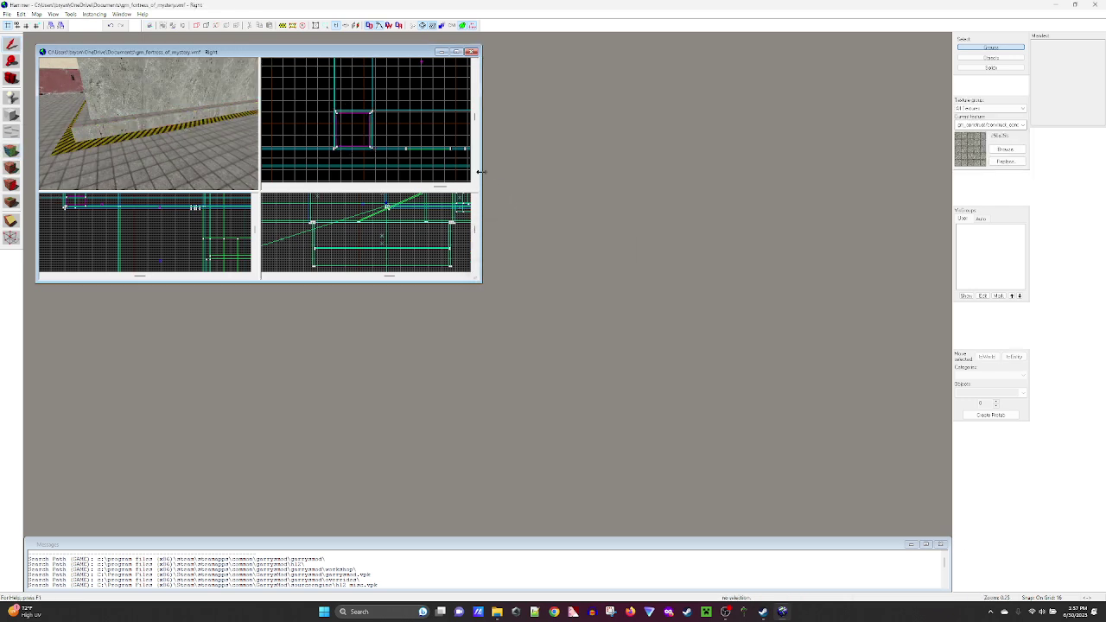
- Outline a new block 400 wide by 240 long in the top view, starting at the room's corner
{"action": "scroll", "coordinate": [365, 83], "scroll_direction": "down", "scroll_amount": 2}
{"action": "scroll", "coordinate": [360, 120], "scroll_direction": "down", "scroll_amount": 2}
{"action": "scroll", "coordinate": [362, 86], "scroll_direction": "up", "scroll_amount": 5}
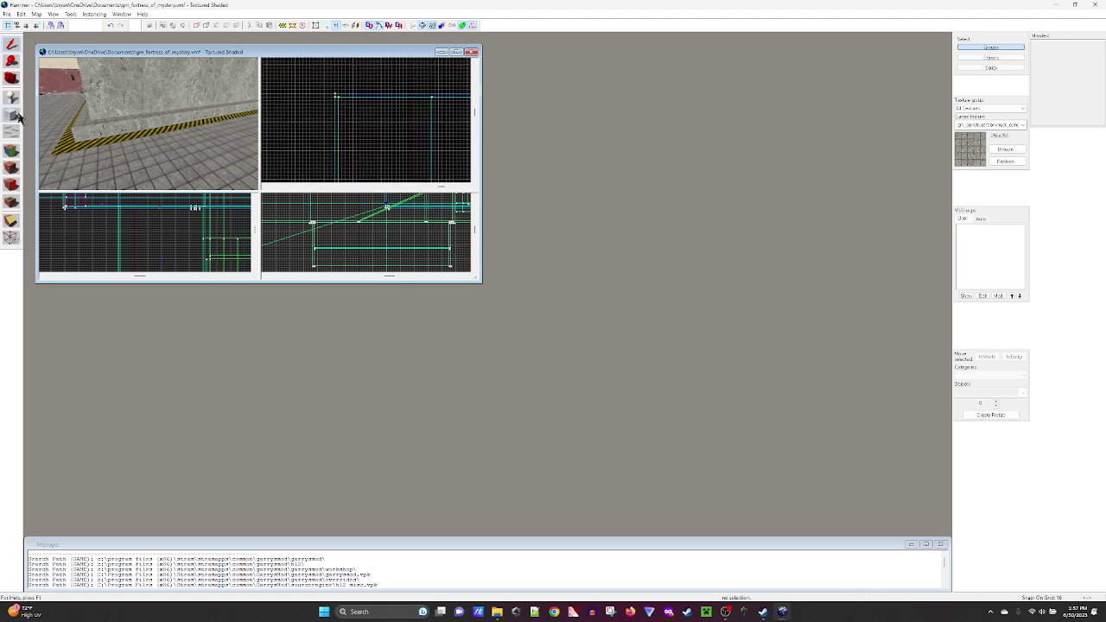
{"action": "scroll", "coordinate": [364, 134], "scroll_direction": "up", "scroll_amount": 2}
{"action": "mouse_move", "coordinate": [335, 95]}
{"action": "left_mouse_down"}
{"action": "mouse_move", "coordinate": [392, 143]}
{"action": "mouse_move", "coordinate": [457, 165]}
{"action": "left_mouse_up"}
{"action": "scroll", "coordinate": [457, 165], "scroll_direction": "down", "scroll_amount": 1}
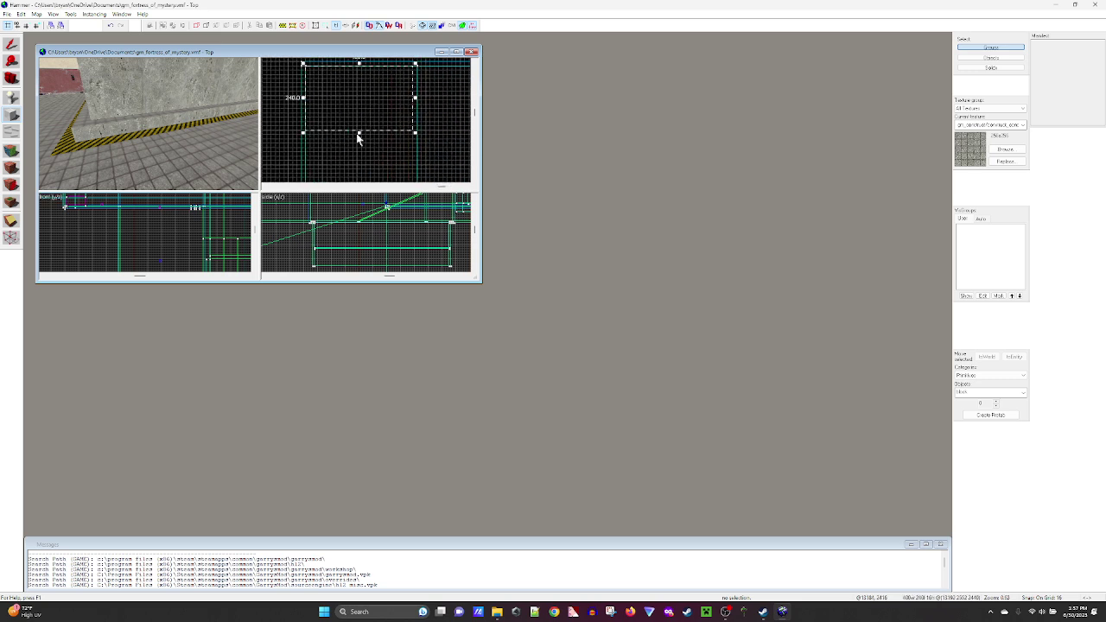
- Extend the block outline to 400 long and create it as a slab 16 units high
{"action": "left_click_drag", "start_coordinate": [358, 133], "coordinate": [360, 176]}
{"action": "scroll", "coordinate": [227, 112], "scroll_direction": "down", "scroll_amount": 6}
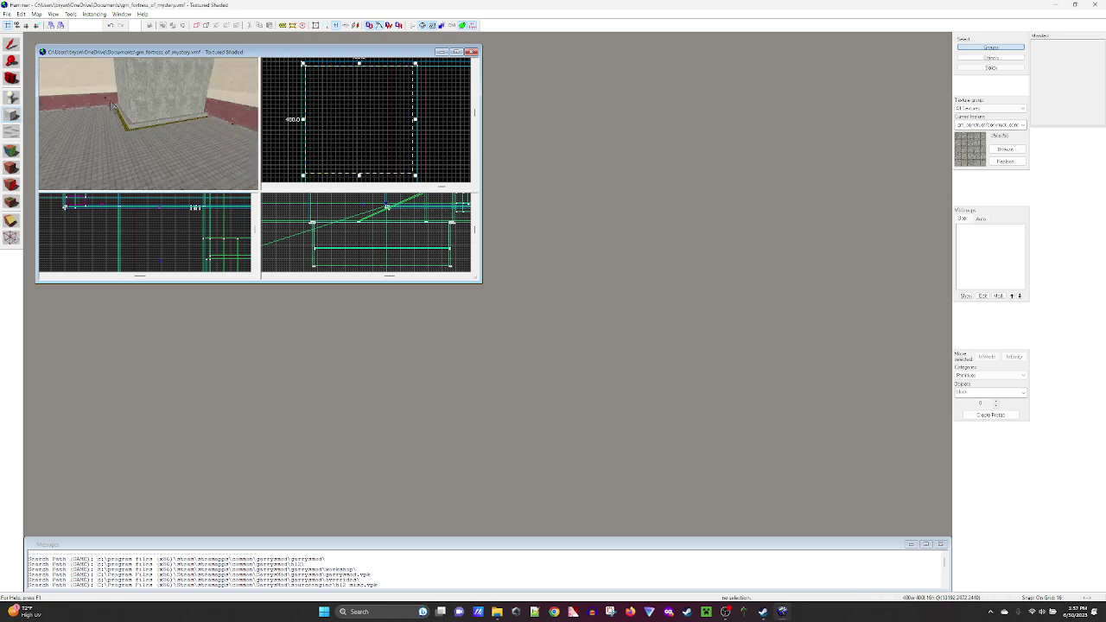
{"action": "scroll", "coordinate": [353, 250], "scroll_direction": "down", "scroll_amount": 6}
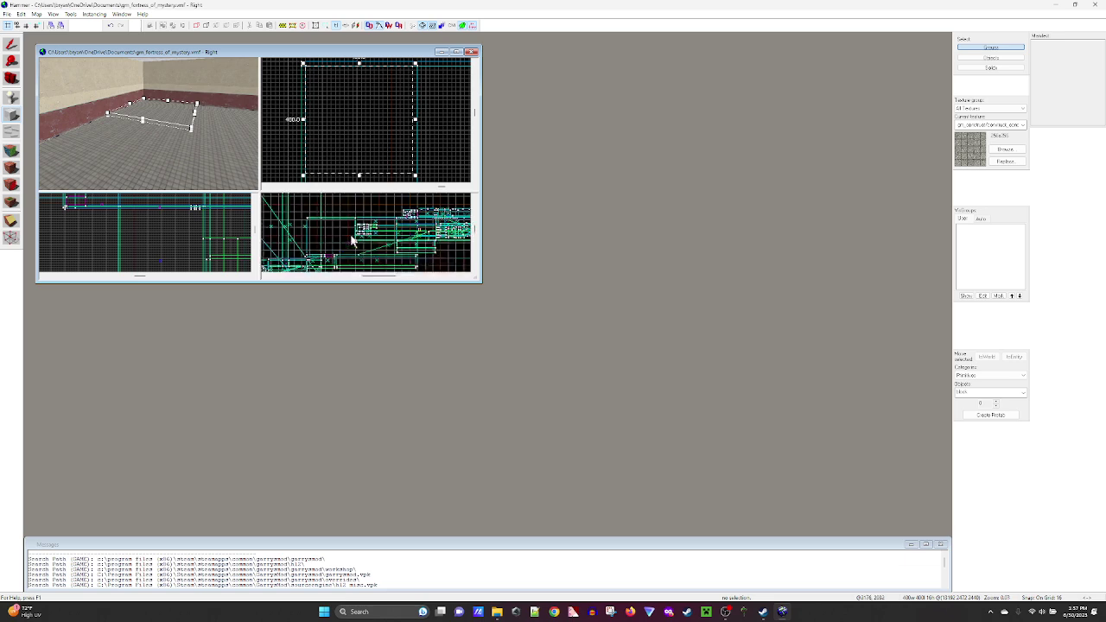
{"action": "scroll", "coordinate": [372, 231], "scroll_direction": "up", "scroll_amount": 4}
{"action": "scroll", "coordinate": [384, 229], "scroll_direction": "up", "scroll_amount": 5}
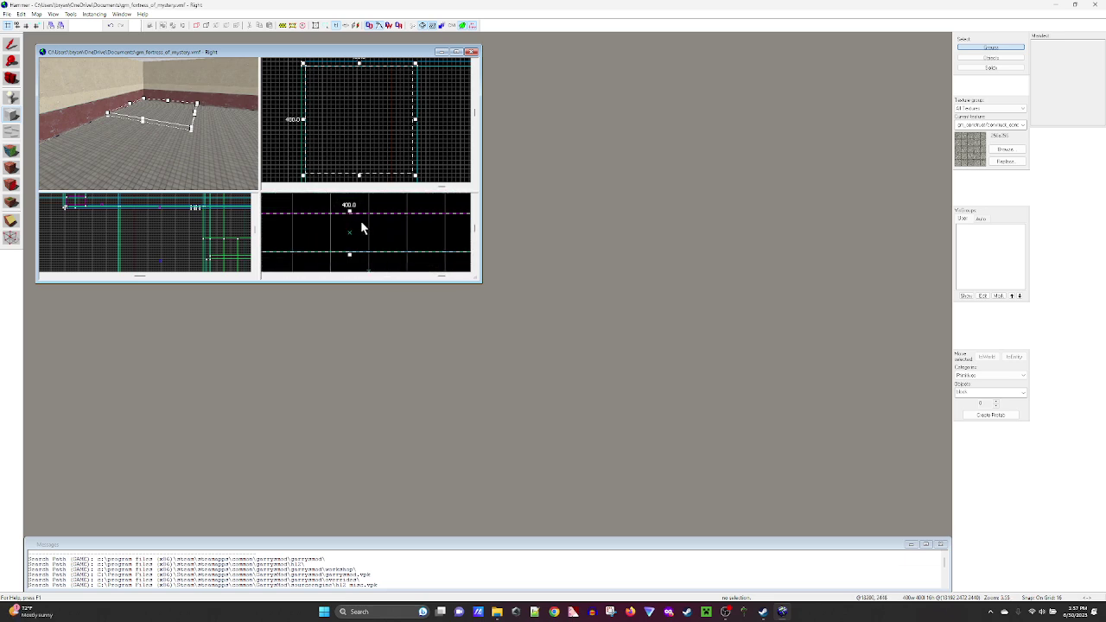
{"action": "key", "text": "Return"}
- Open the new slab's faces in the Face Edit Sheet for texturing
{"action": "key", "text": "z"}
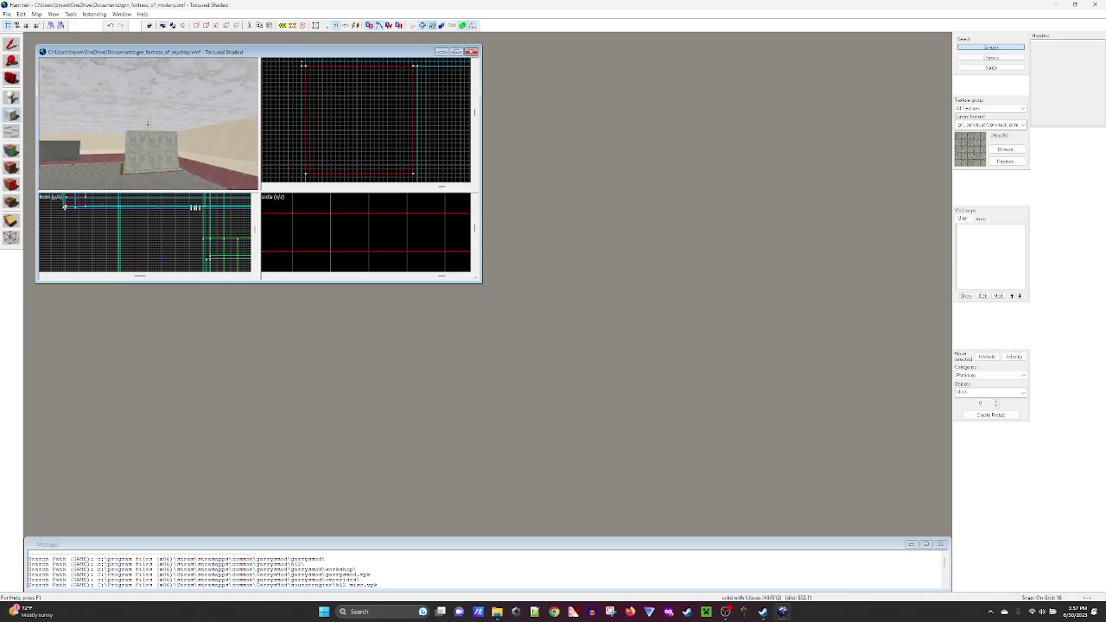
{"action": "key", "text": "w"}
{"action": "key", "text": "w"}
{"action": "key", "text": "w"}
{"action": "key", "text": "w"}
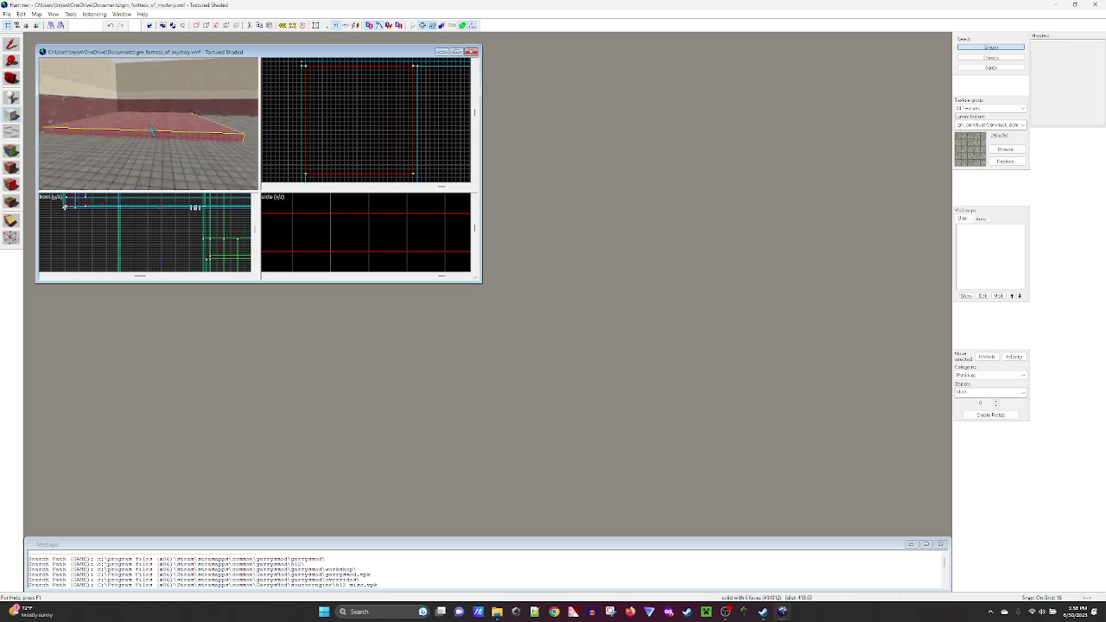
{"action": "left_click", "coordinate": [11, 163]}
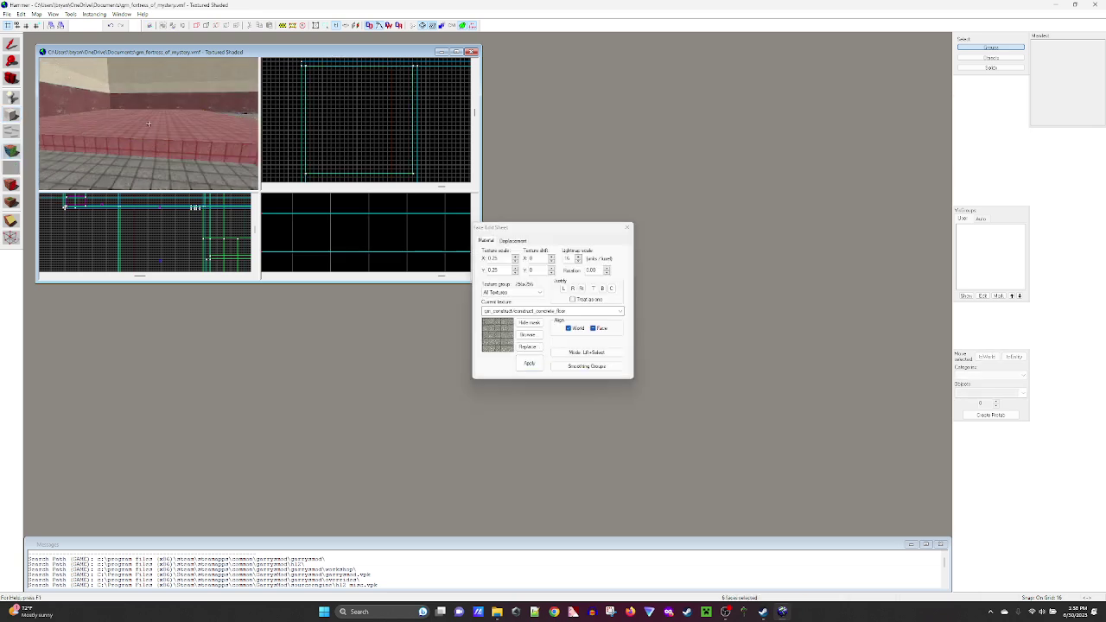
- Lift the concrete/concretefloor011a_c17 texture from the side of the existing crusher's base and close the Face Edit Sheet
{"action": "key", "text": "w"}
{"action": "key", "text": "z"}
{"action": "key", "text": "w"}
{"action": "key", "text": "z"}
{"action": "key", "text": "z"}
{"action": "key", "text": "w"}
{"action": "key", "text": "z"}
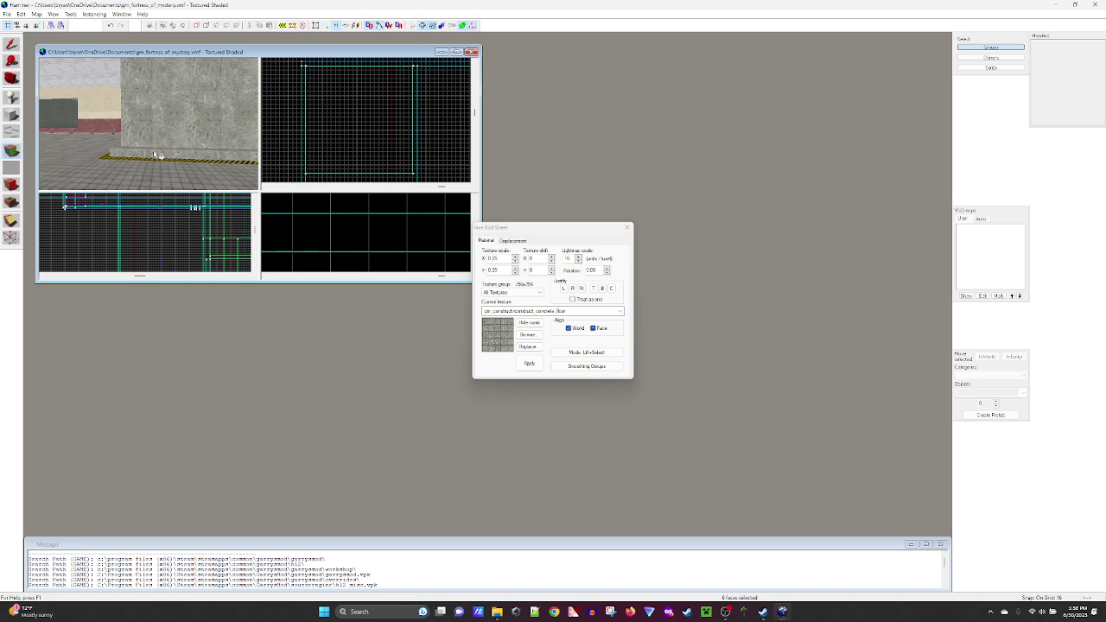
{"action": "left_click", "coordinate": [154, 156]}
{"action": "key", "text": "z"}
{"action": "key", "text": "z"}
{"action": "key", "text": "w"}
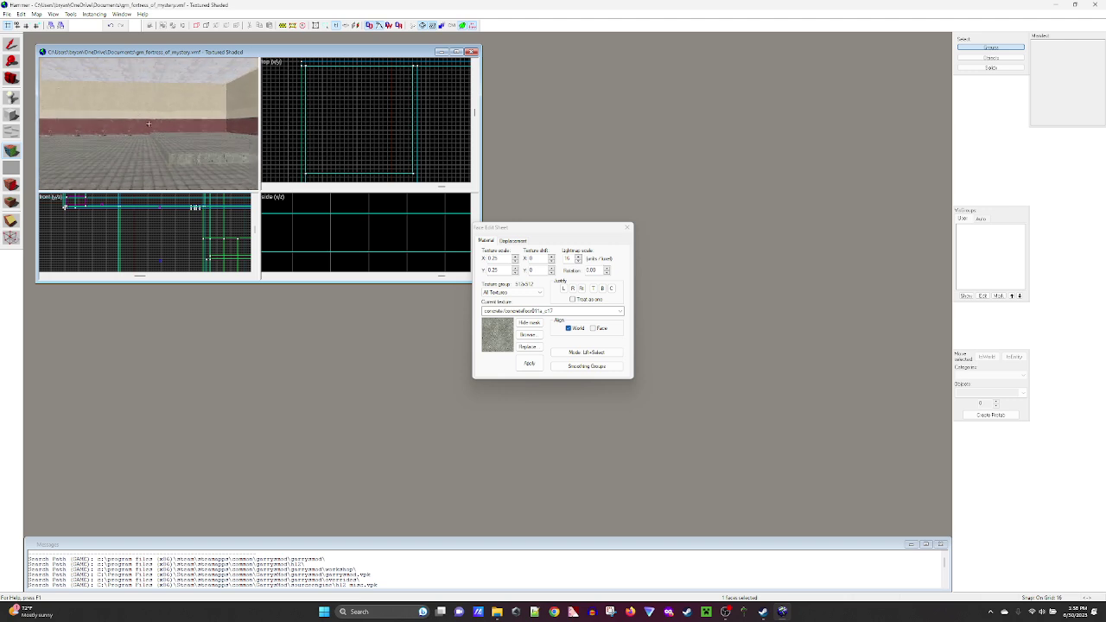
{"action": "key", "text": "z"}
{"action": "left_click", "coordinate": [630, 229]}
- Look through the concrete floor and wall textures in the texture browser for one that suits the new crusher's walls
{"action": "key", "text": "z"}
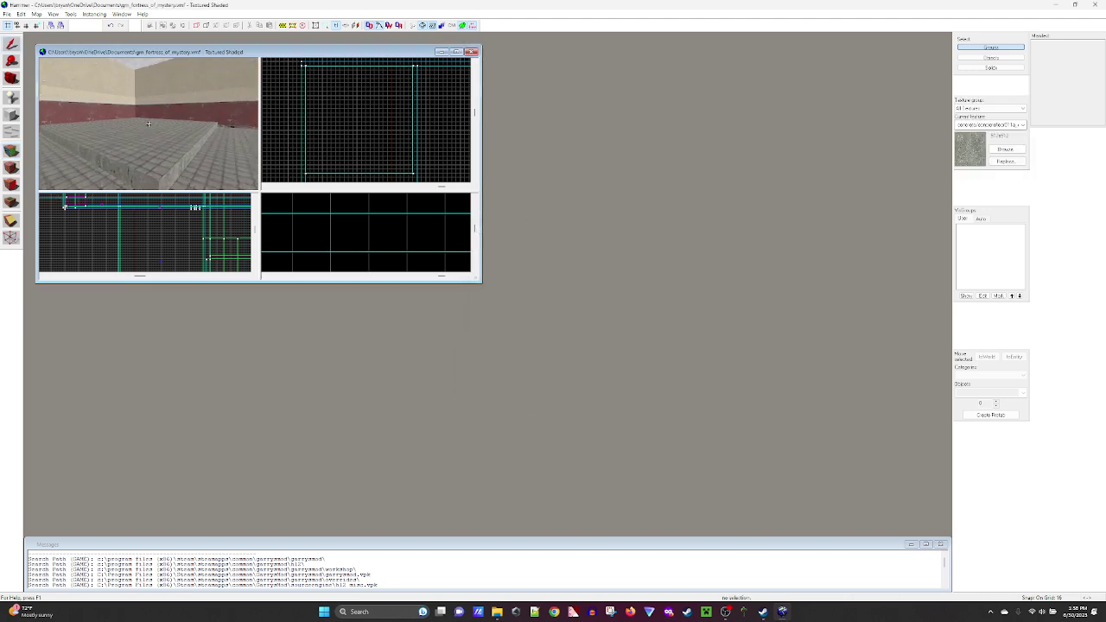
{"action": "key", "text": "z"}
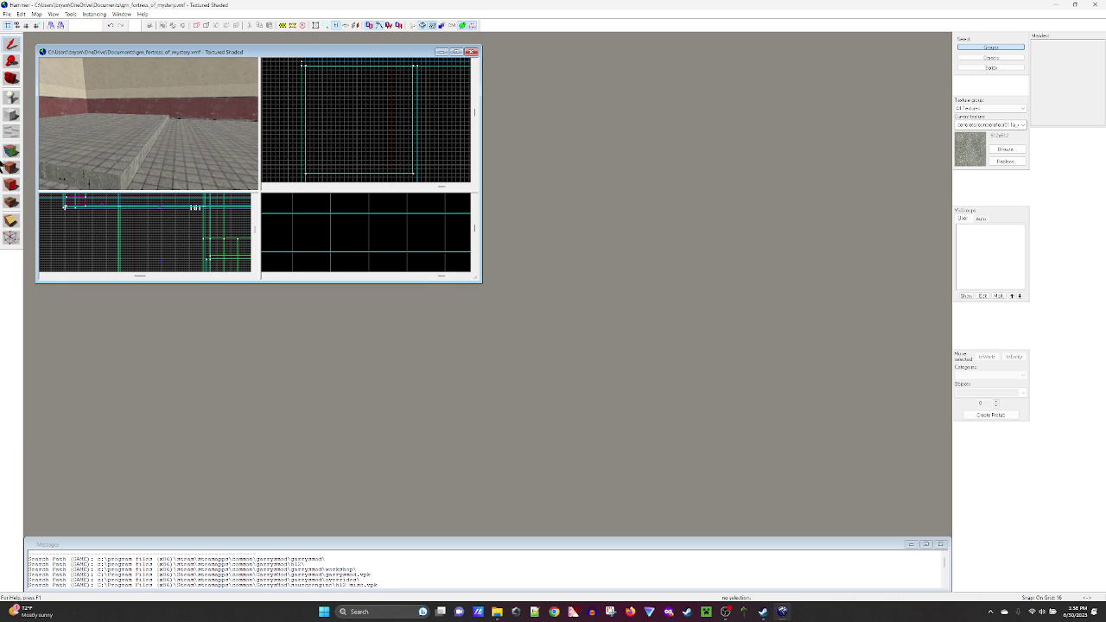
{"action": "left_click", "coordinate": [13, 115]}
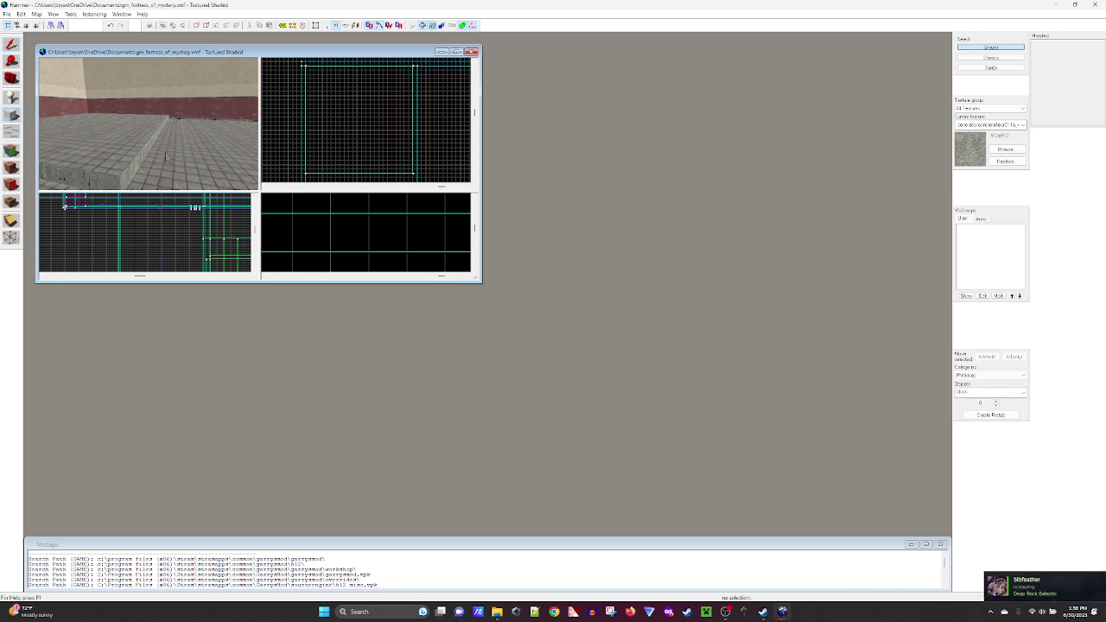
{"action": "left_click", "coordinate": [1016, 151]}
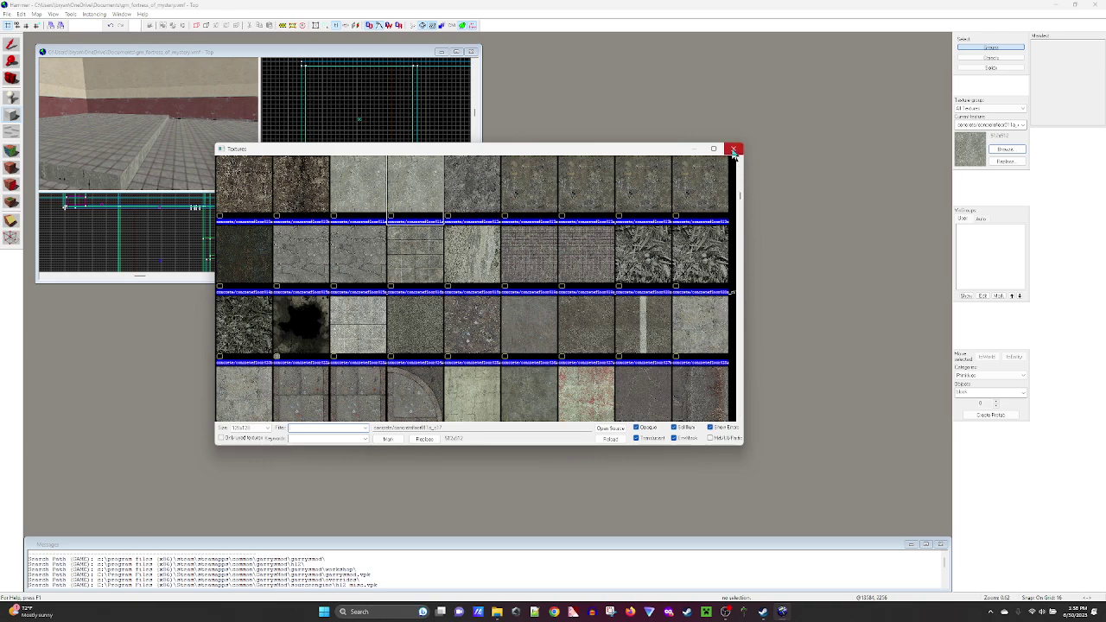
{"action": "scroll", "coordinate": [600, 258], "scroll_direction": "down", "scroll_amount": 15}
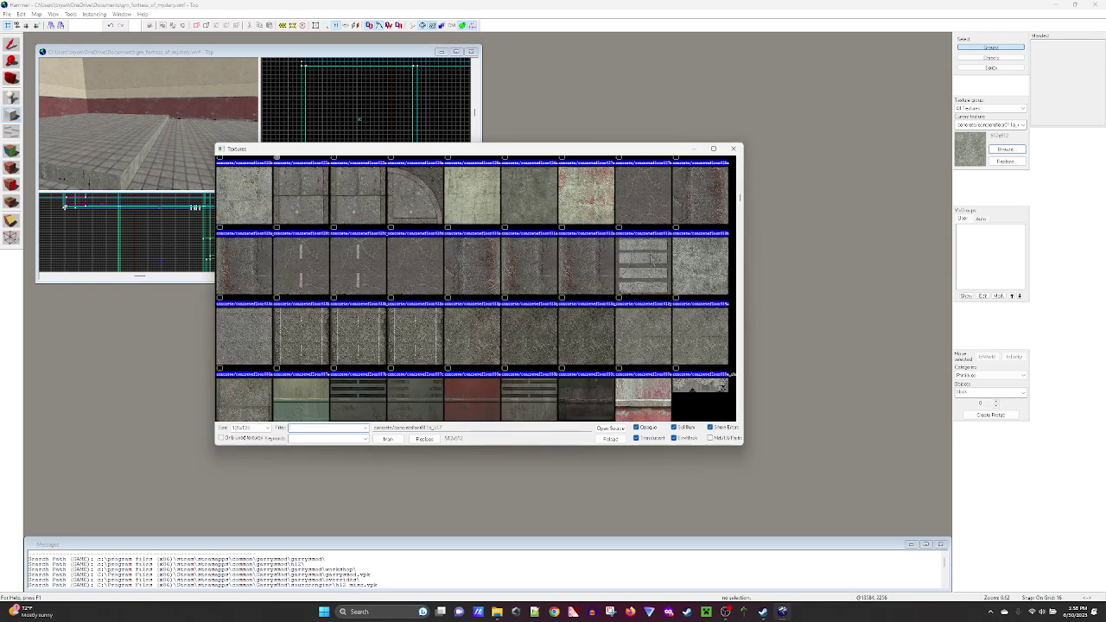
{"action": "scroll", "coordinate": [708, 220], "scroll_direction": "up", "scroll_amount": 2}
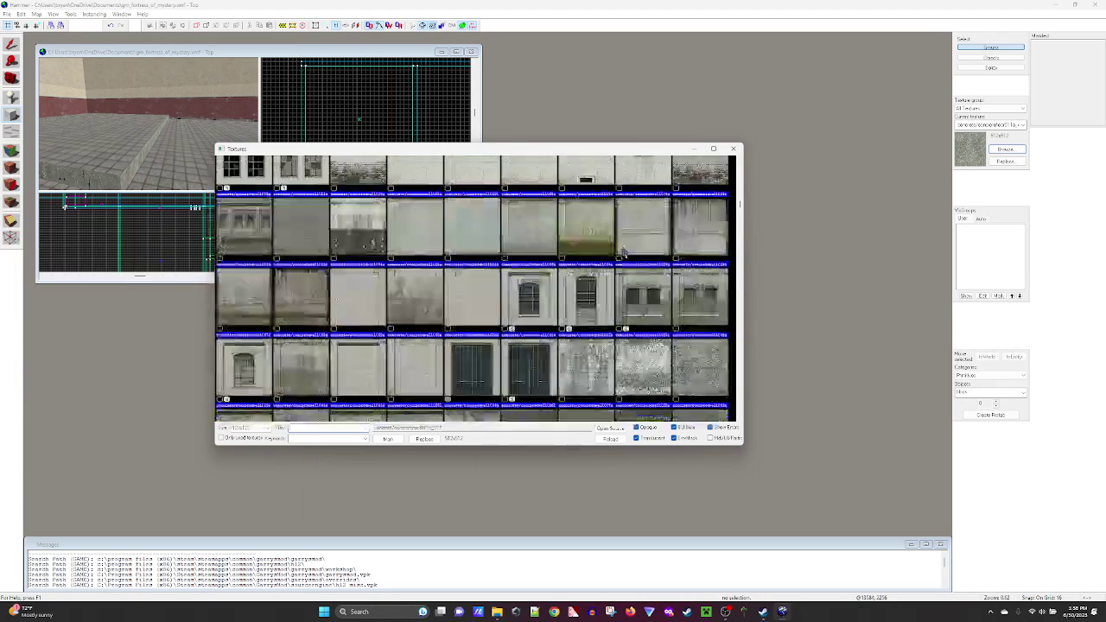
{"action": "scroll", "coordinate": [738, 203], "scroll_direction": "up", "scroll_amount": 2}
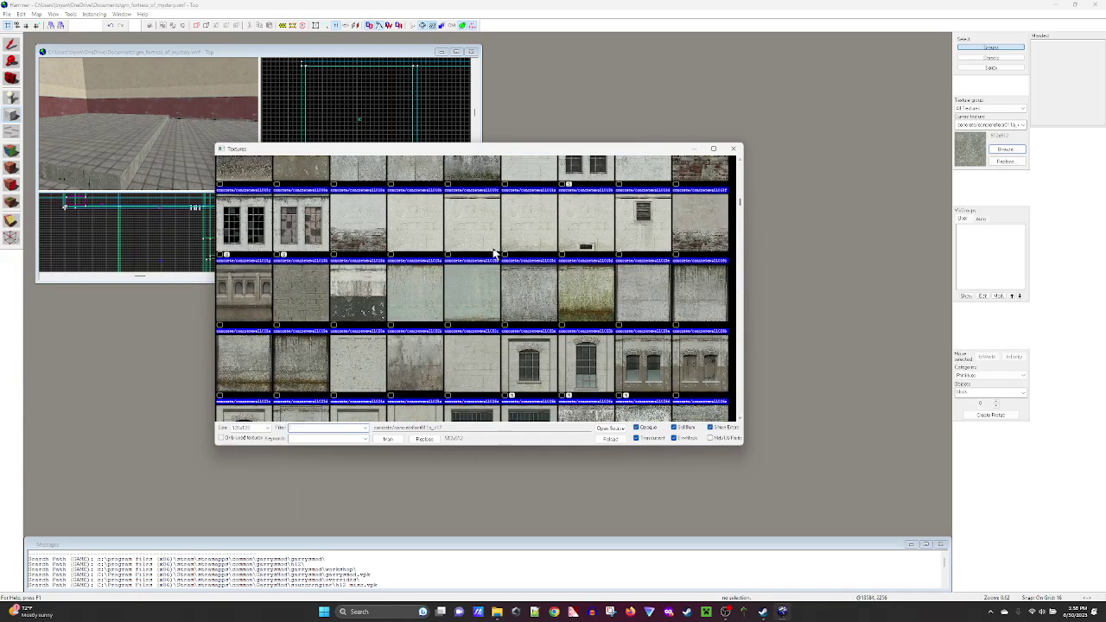
{"action": "scroll", "coordinate": [406, 226], "scroll_direction": "down", "scroll_amount": 6}
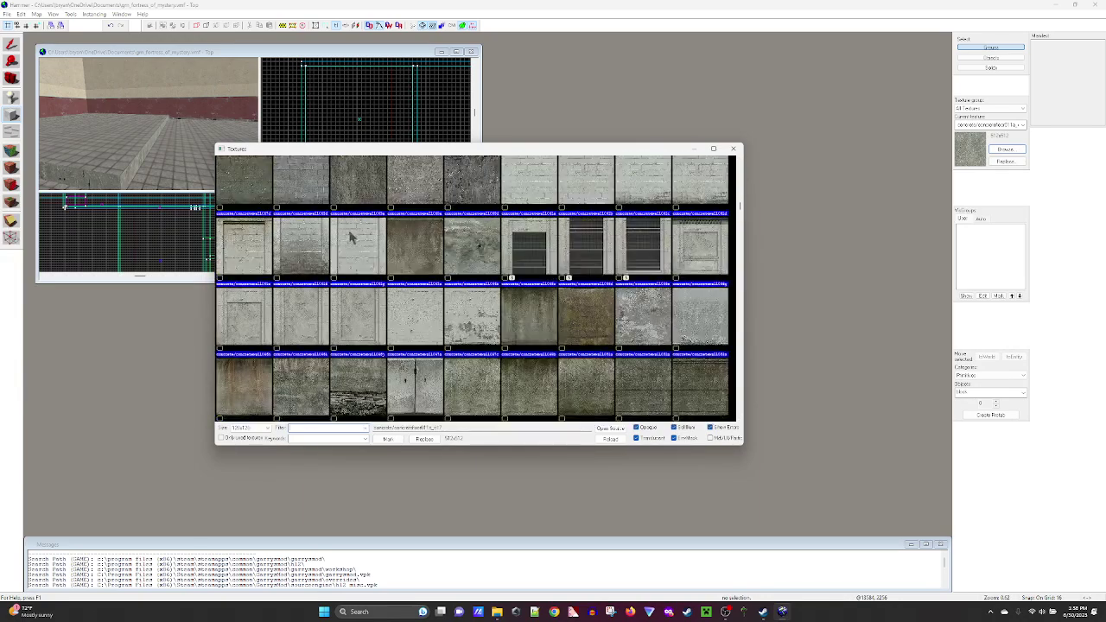
{"action": "scroll", "coordinate": [350, 239], "scroll_direction": "up", "scroll_amount": 1}
{"action": "scroll", "coordinate": [519, 285], "scroll_direction": "up", "scroll_amount": 1}
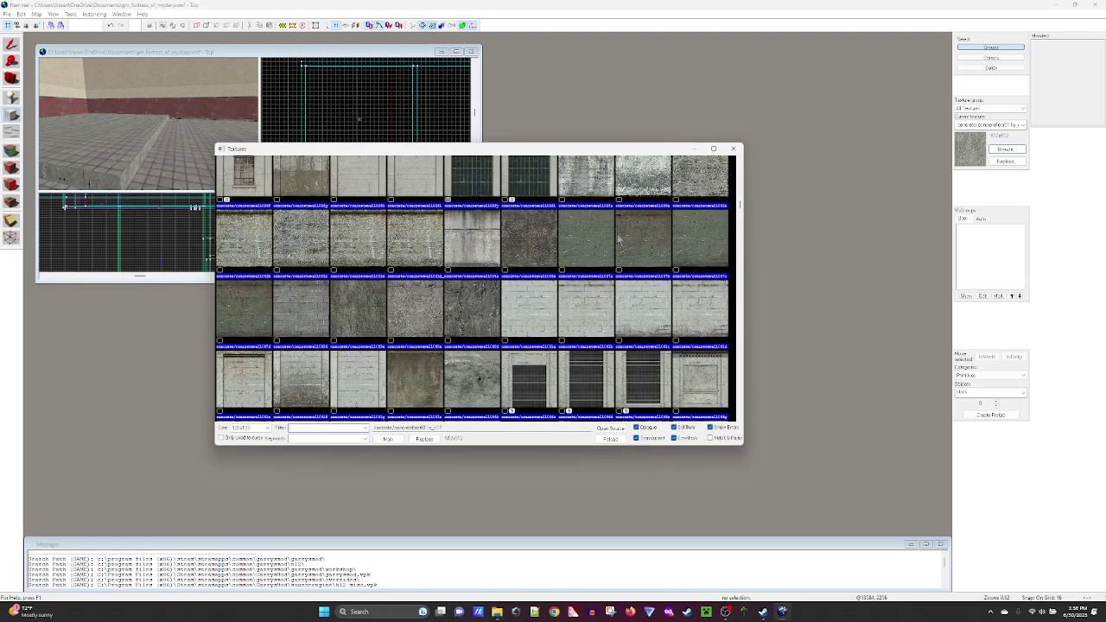
{"action": "scroll", "coordinate": [479, 292], "scroll_direction": "down", "scroll_amount": 4}
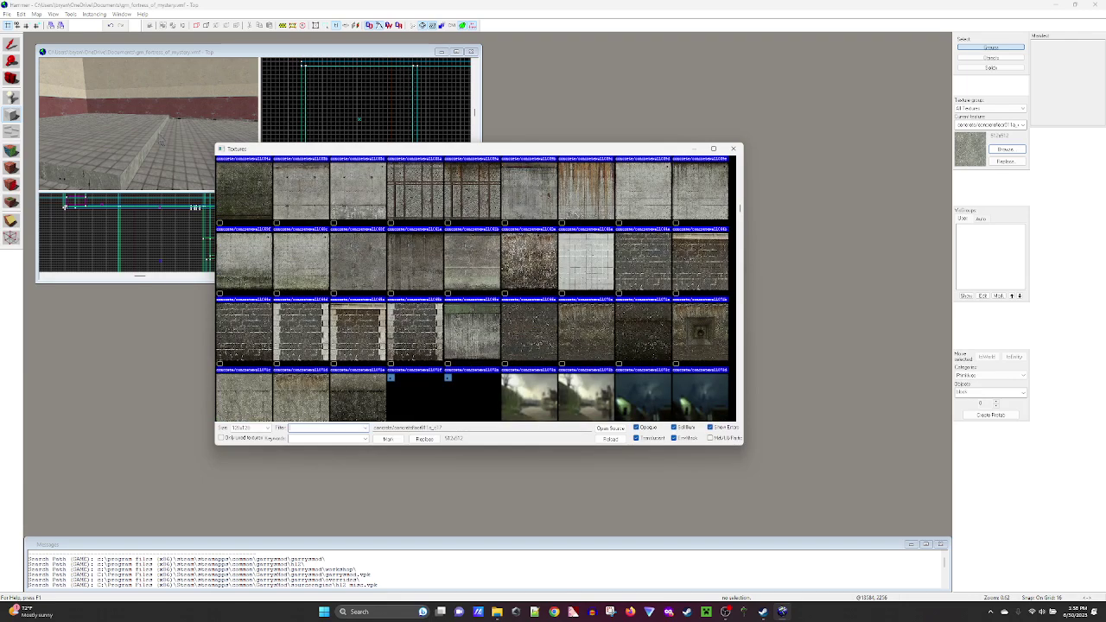
{"action": "left_click", "coordinate": [732, 149]}
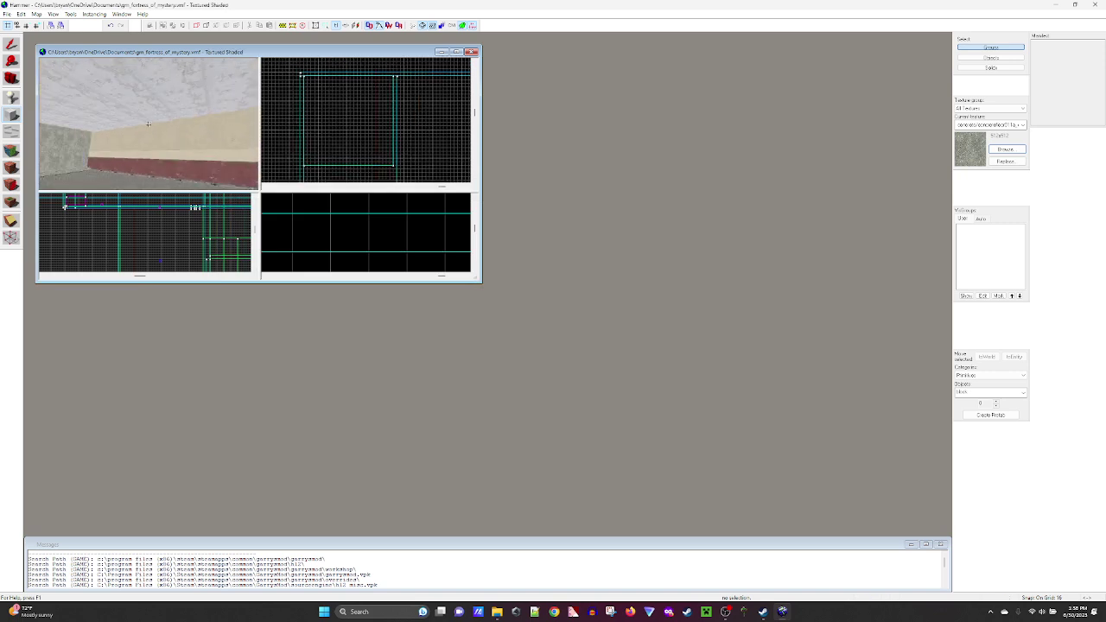
- Lift the dark brick concrete/concretewall071a texture from the long wall outside the room and close the Face Edit Sheet
{"action": "key", "text": "w"}
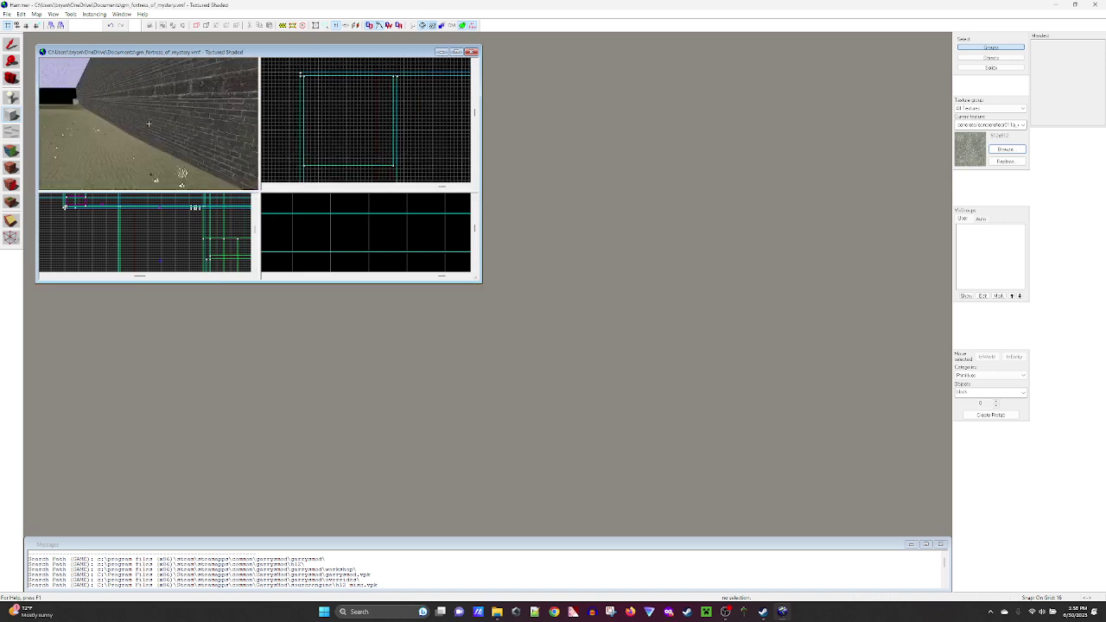
{"action": "key", "text": "w"}
{"action": "key", "text": "z"}
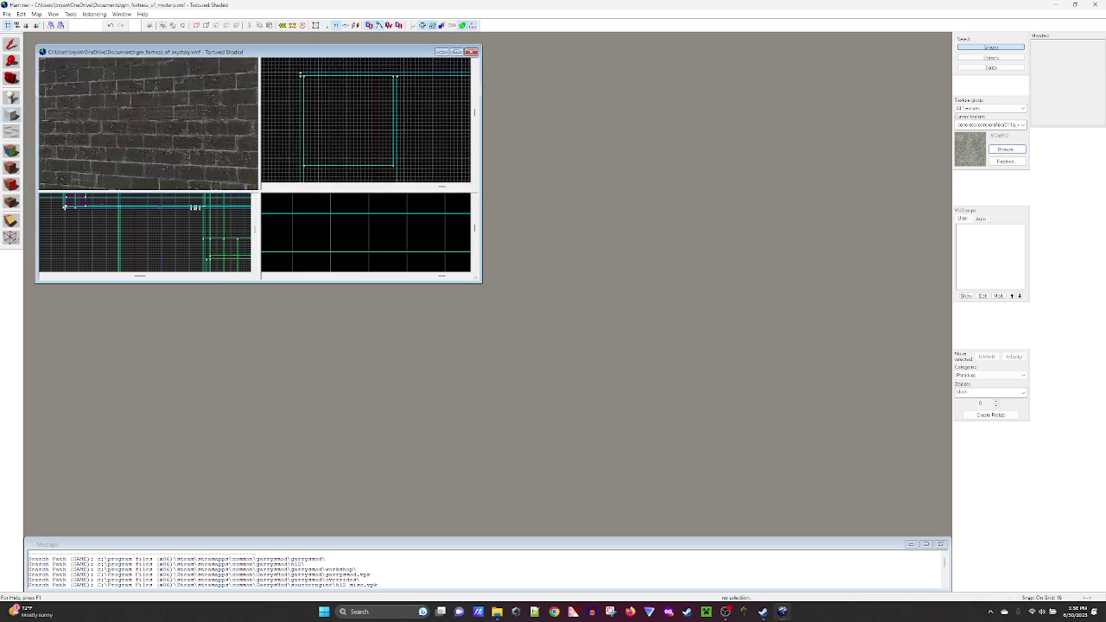
{"action": "left_click", "coordinate": [11, 152]}
{"action": "left_click", "coordinate": [140, 113]}
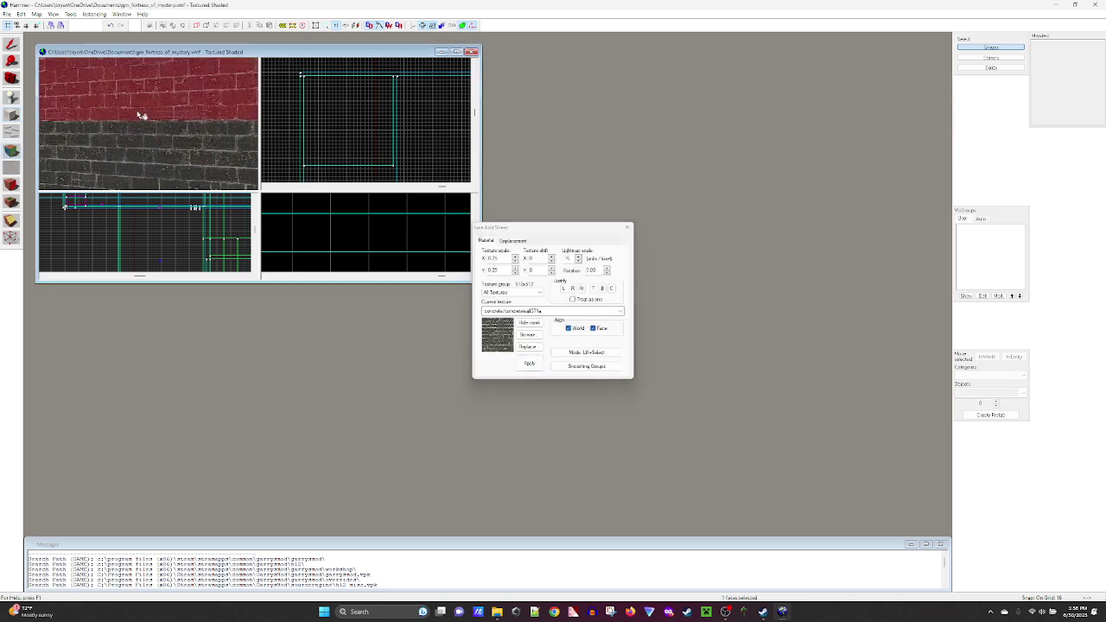
{"action": "left_click", "coordinate": [627, 229]}
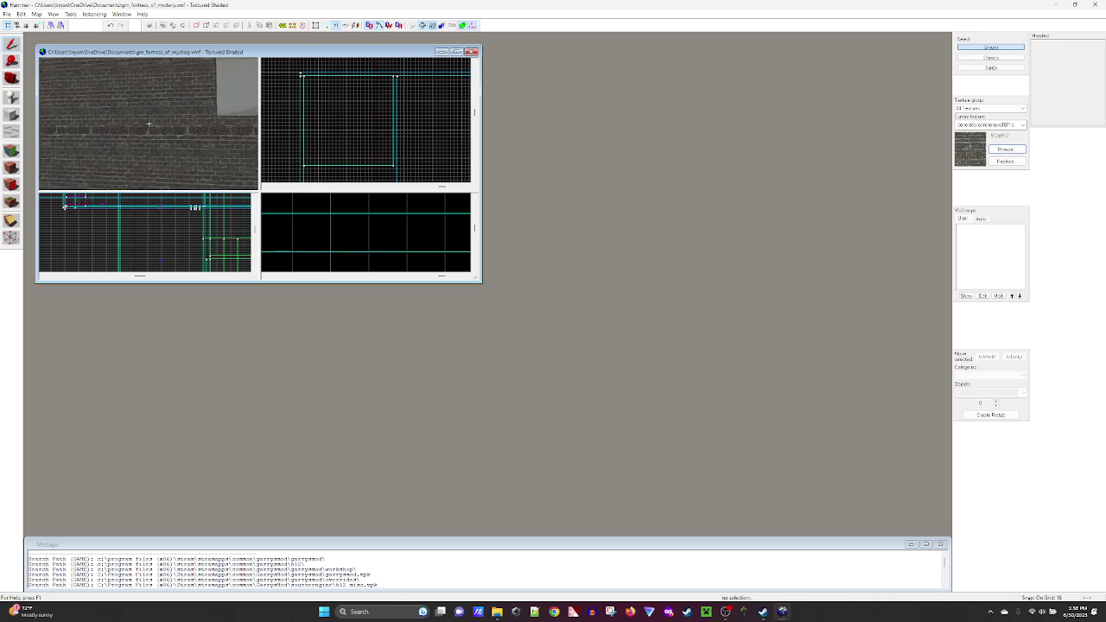
- Return to the crusher room and filter the texture browser by "wall"
{"action": "key", "text": "w"}
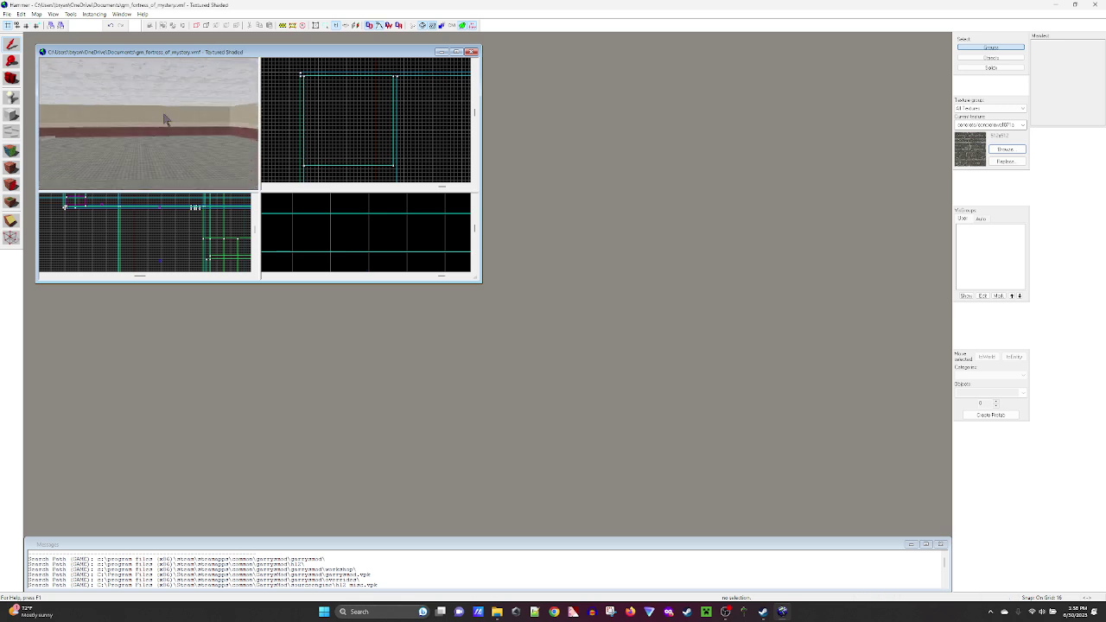
{"action": "key", "text": "w"}
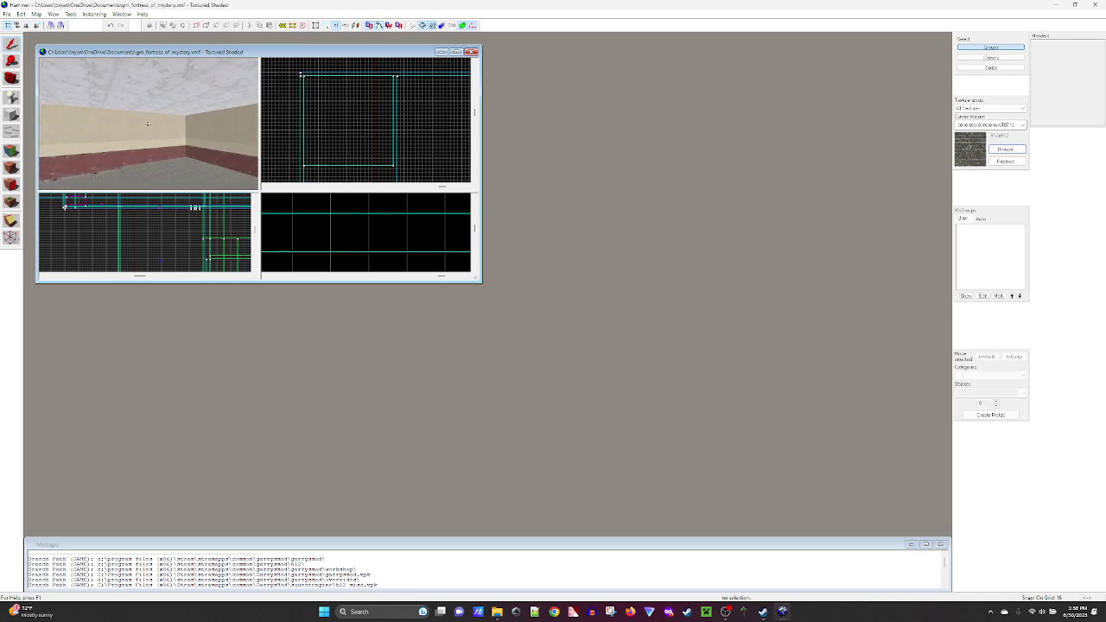
{"action": "key", "text": "z"}
{"action": "left_click", "coordinate": [1006, 148]}
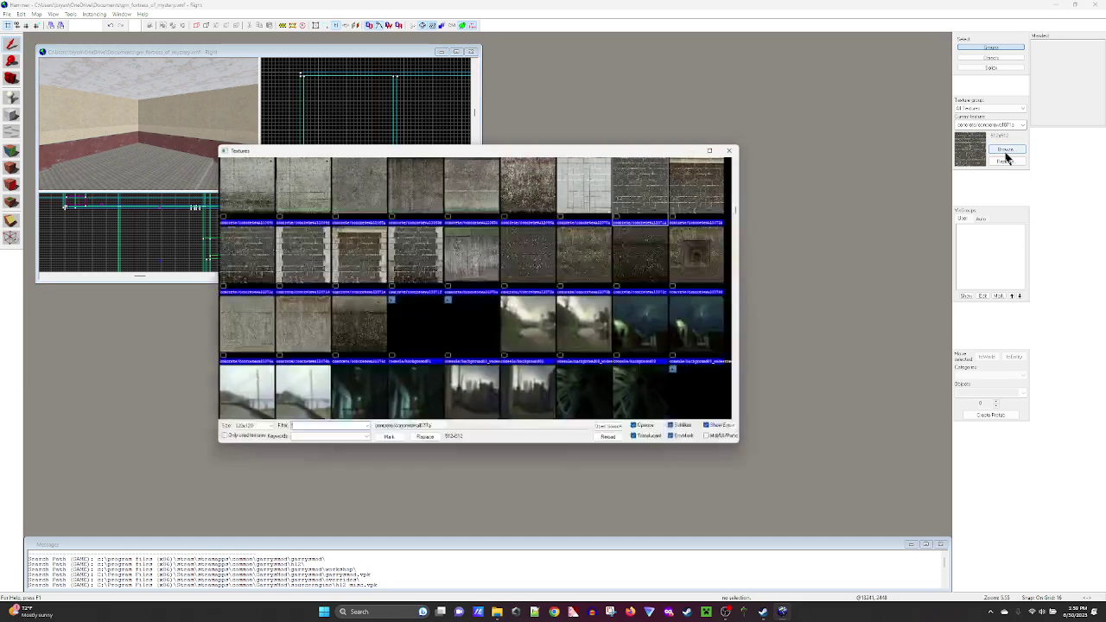
{"action": "scroll", "coordinate": [577, 253], "scroll_direction": "up", "scroll_amount": 2}
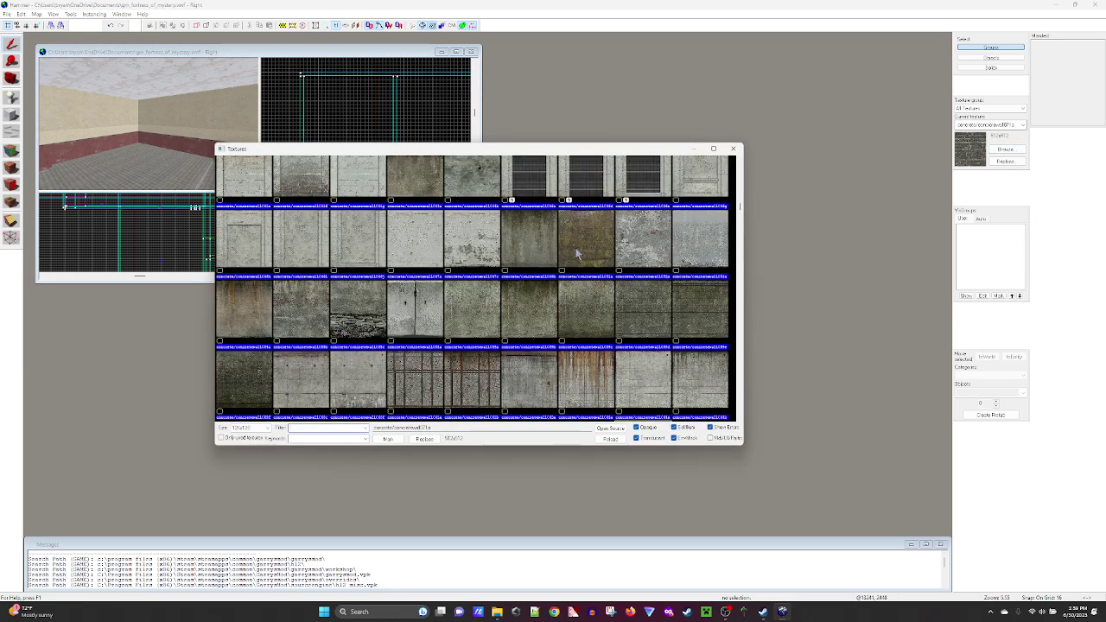
{"action": "scroll", "coordinate": [577, 253], "scroll_direction": "up", "scroll_amount": 4}
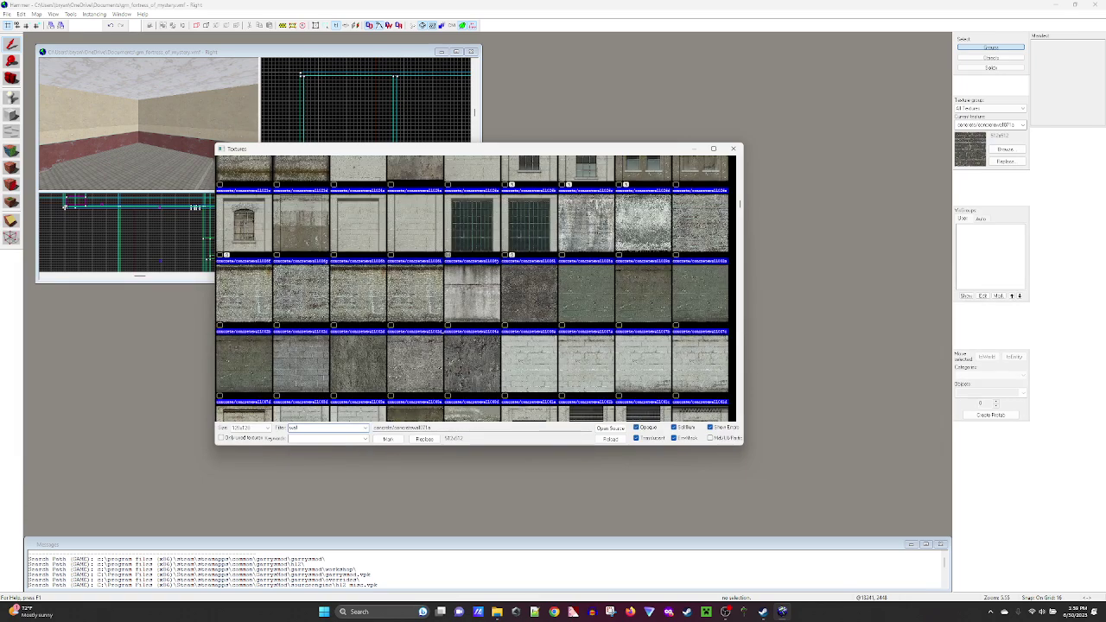
- Go through the filtered wall textures and choose the mottled red-and-grey brick wall texture as the current texture
{"action": "scroll", "coordinate": [440, 273], "scroll_direction": "down", "scroll_amount": 20}
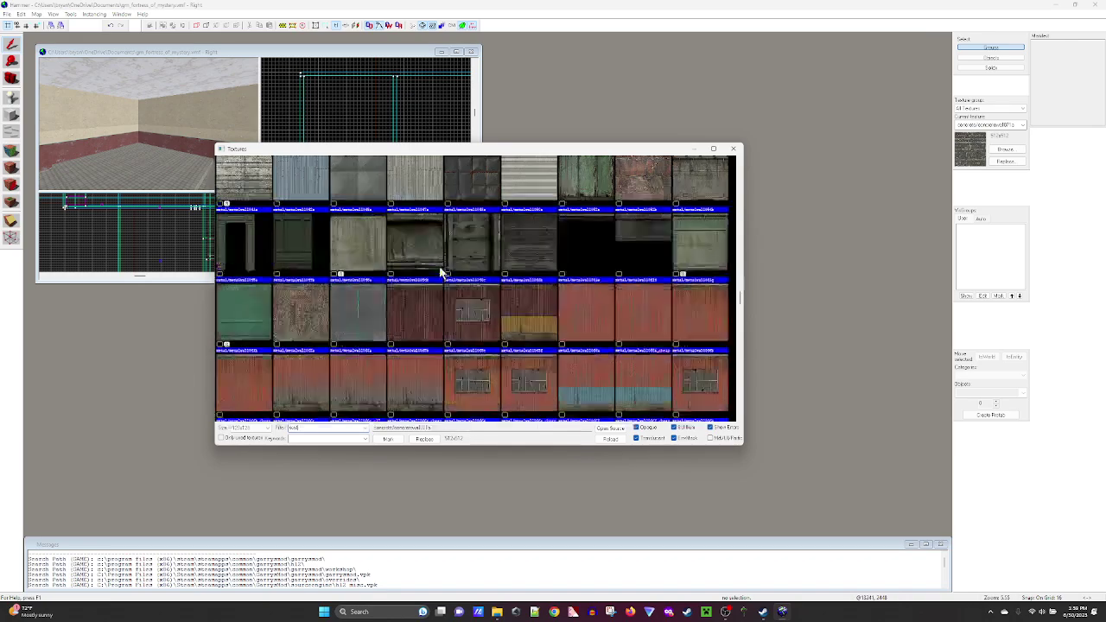
{"action": "scroll", "coordinate": [441, 272], "scroll_direction": "down", "scroll_amount": 20}
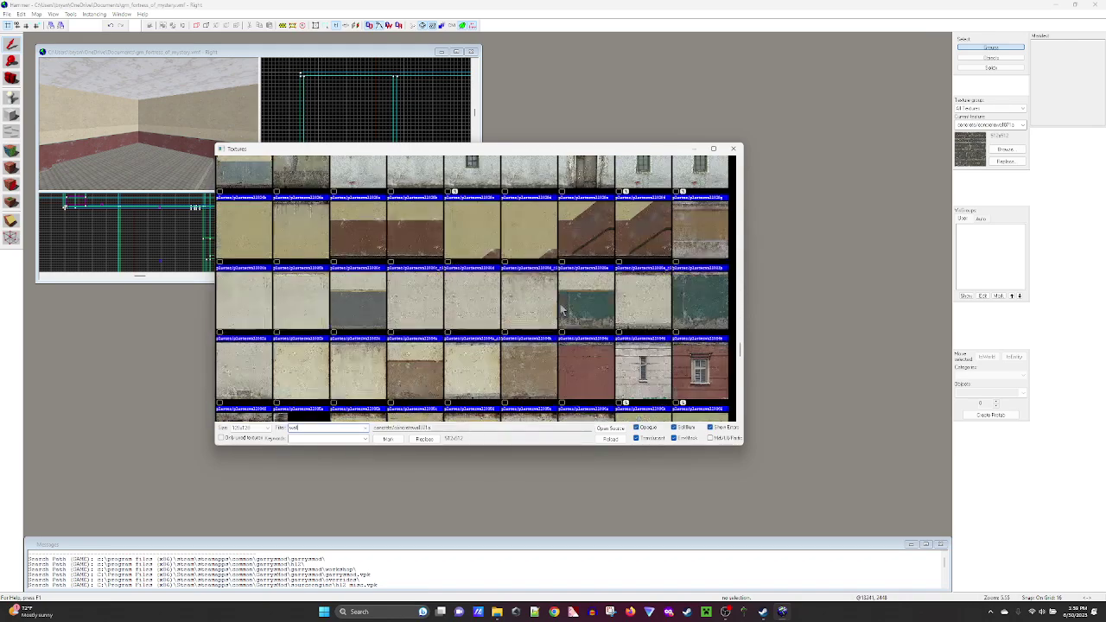
{"action": "scroll", "coordinate": [562, 309], "scroll_direction": "down", "scroll_amount": 15}
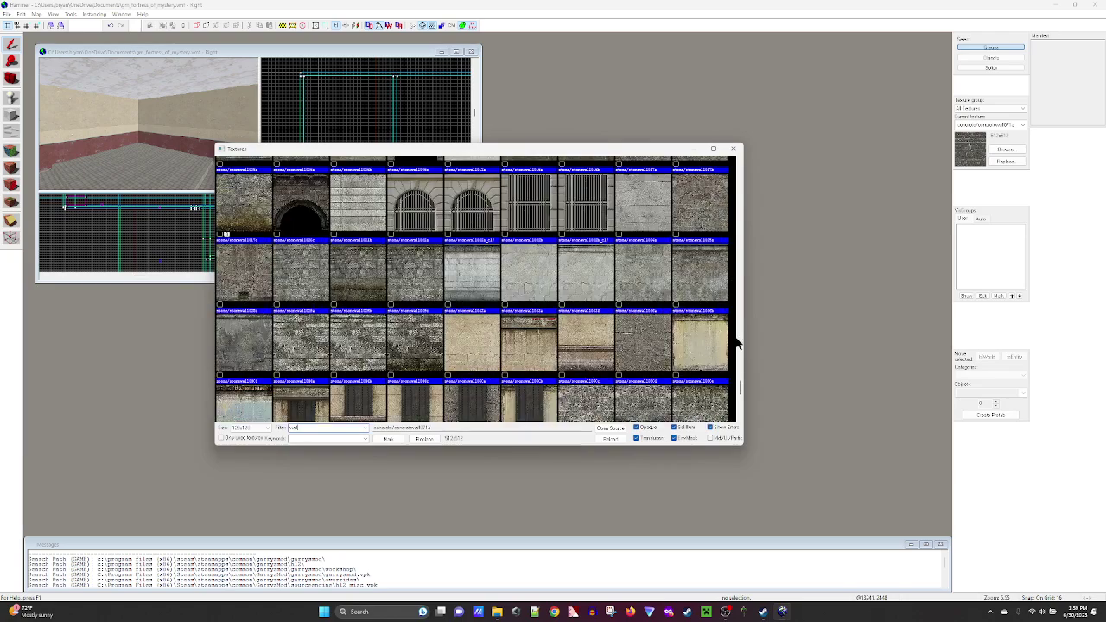
{"action": "left_click_drag", "start_coordinate": [740, 393], "coordinate": [742, 398]}
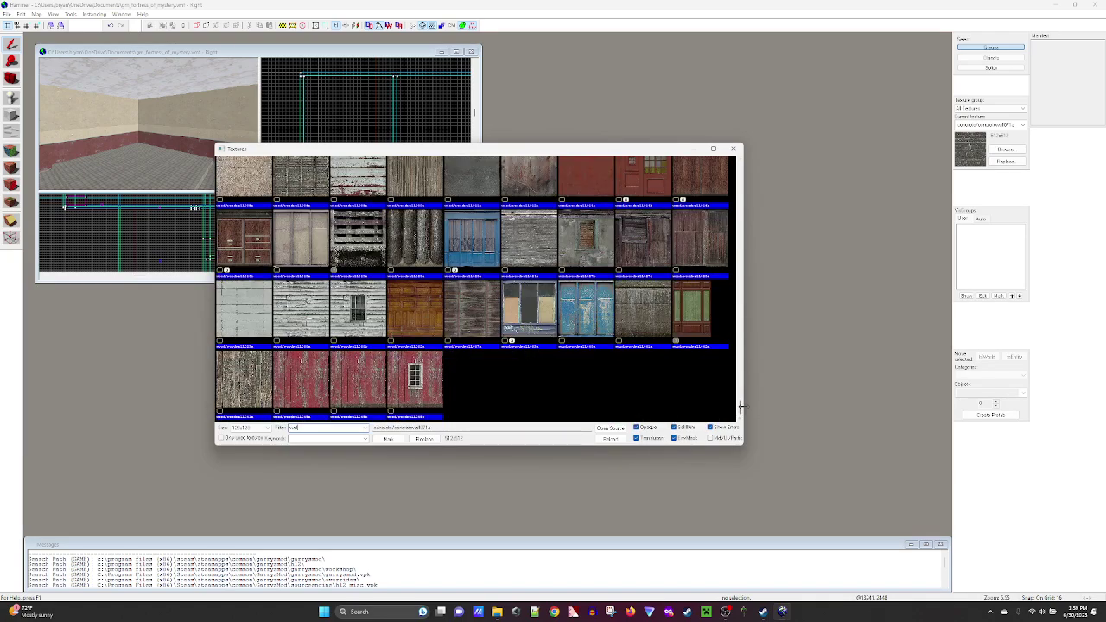
{"action": "left_click_drag", "start_coordinate": [739, 413], "coordinate": [743, 152]}
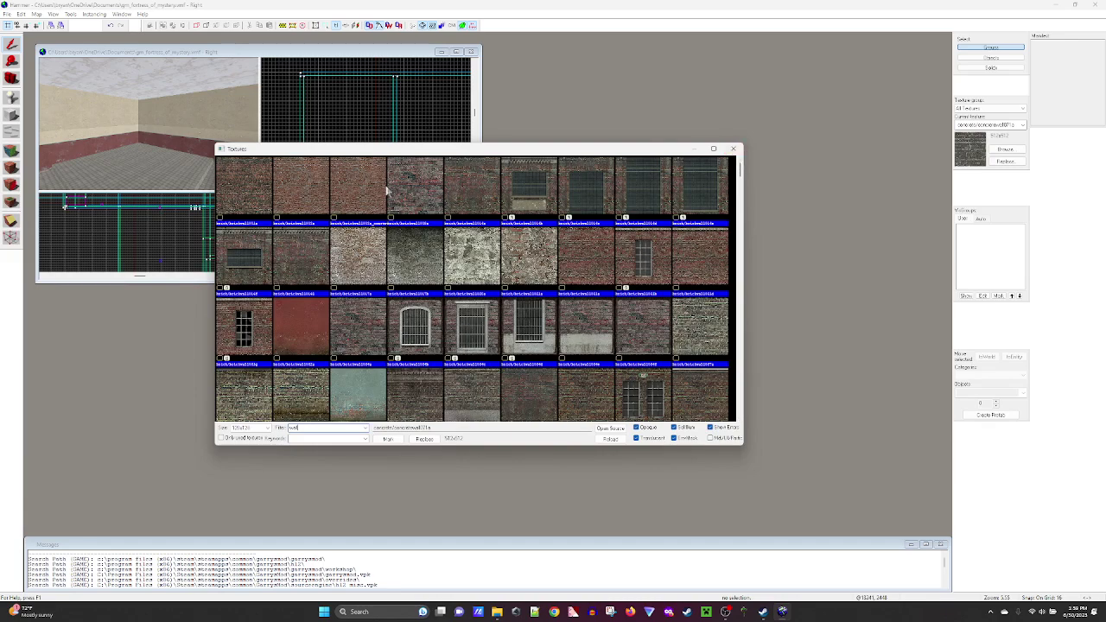
{"action": "scroll", "coordinate": [387, 191], "scroll_direction": "down", "scroll_amount": 2}
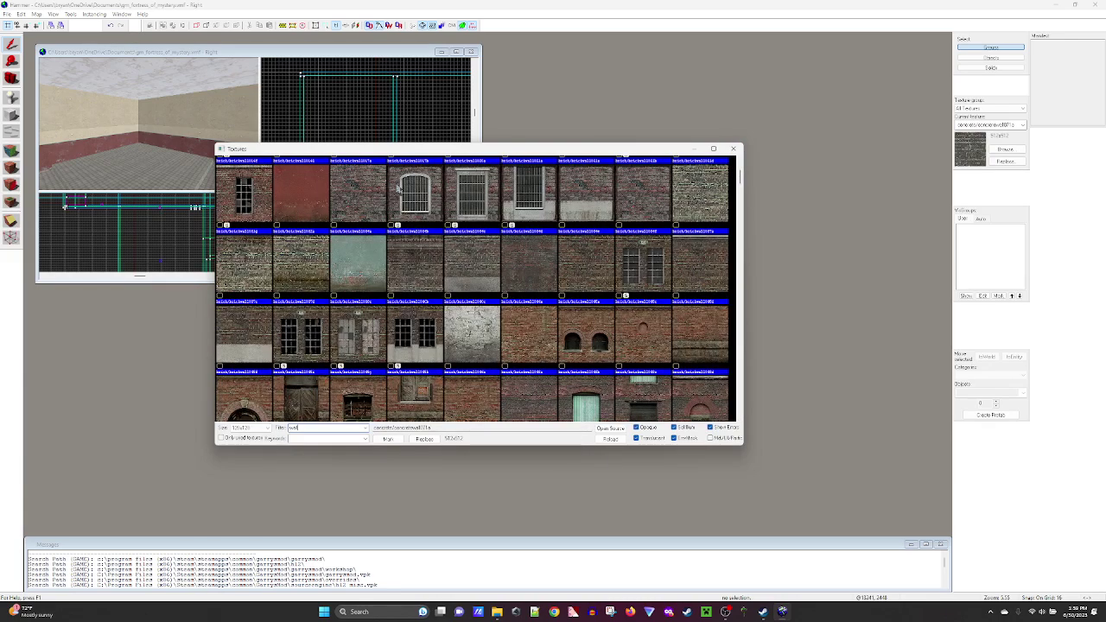
{"action": "scroll", "coordinate": [480, 222], "scroll_direction": "up", "scroll_amount": 2}
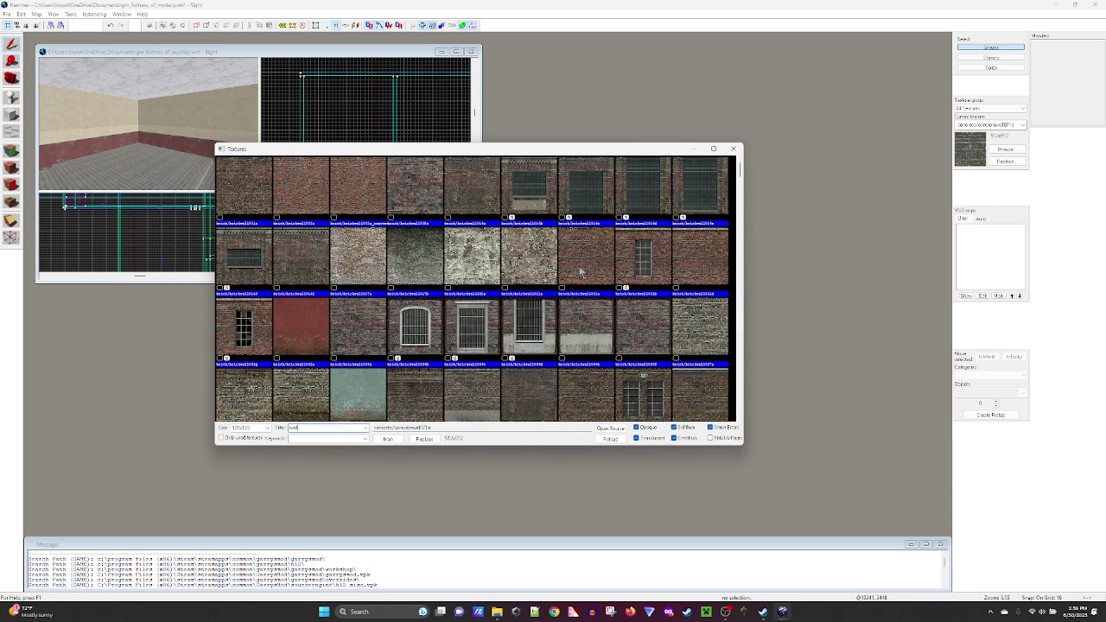
{"action": "double_click", "coordinate": [413, 177]}
- Create an upright brick wall block 16 units thick along one side of the slab, set inside its corner
{"action": "left_click", "coordinate": [11, 120]}
{"action": "scroll", "coordinate": [306, 79], "scroll_direction": "up", "scroll_amount": 5}
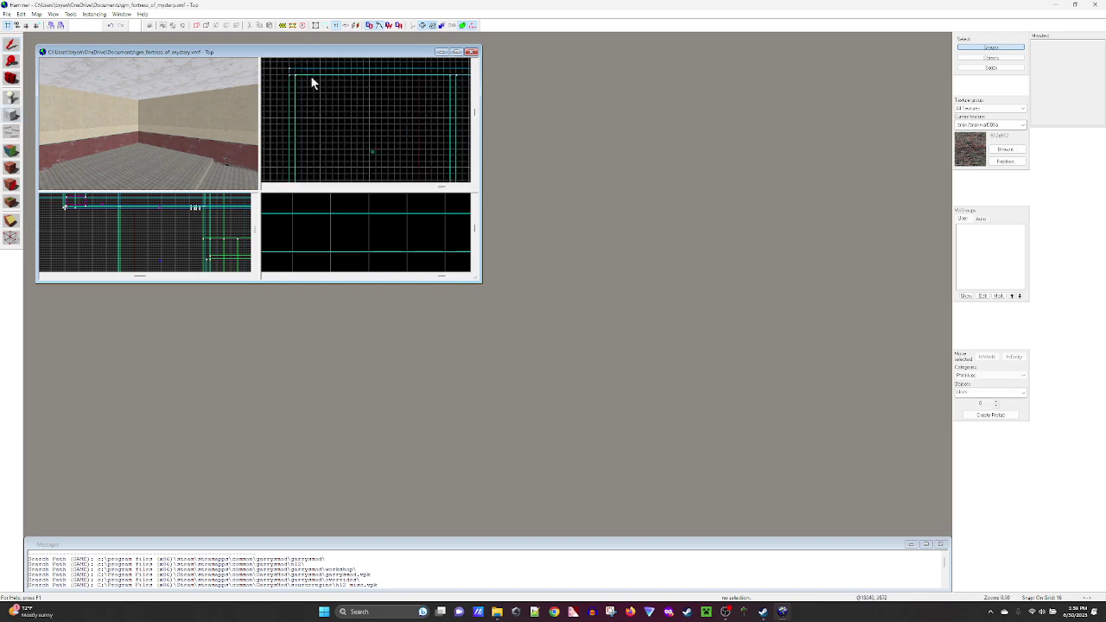
{"action": "left_click_drag", "start_coordinate": [296, 83], "coordinate": [331, 116]}
{"action": "scroll", "coordinate": [330, 166], "scroll_direction": "down", "scroll_amount": 6}
{"action": "scroll", "coordinate": [330, 91], "scroll_direction": "up", "scroll_amount": 3}
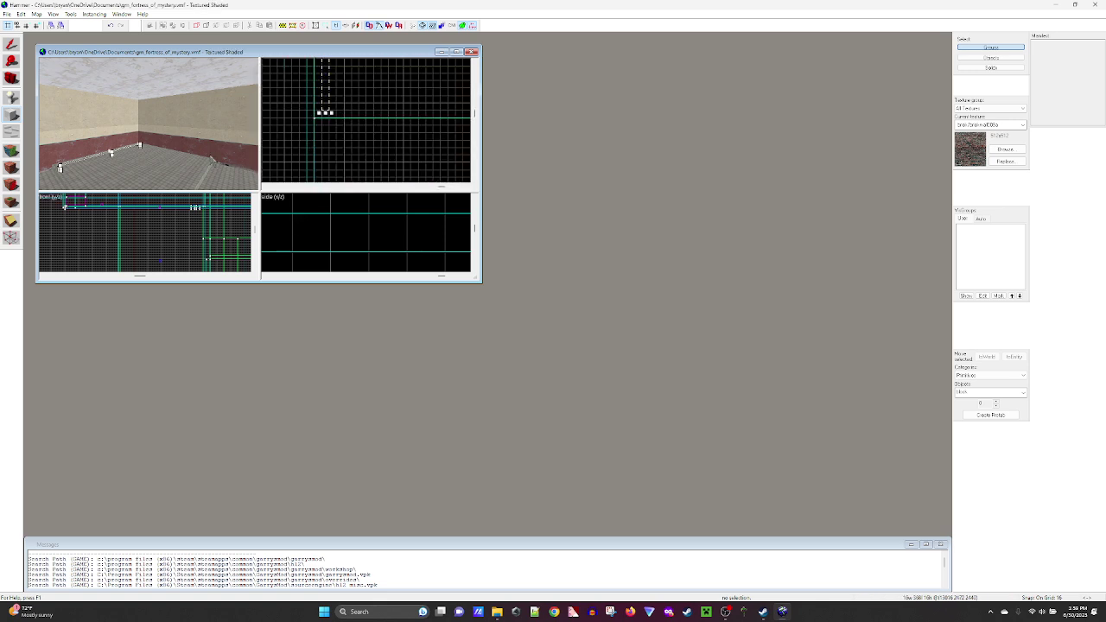
{"action": "scroll", "coordinate": [340, 230], "scroll_direction": "up", "scroll_amount": 3}
{"action": "scroll", "coordinate": [294, 246], "scroll_direction": "up", "scroll_amount": 3}
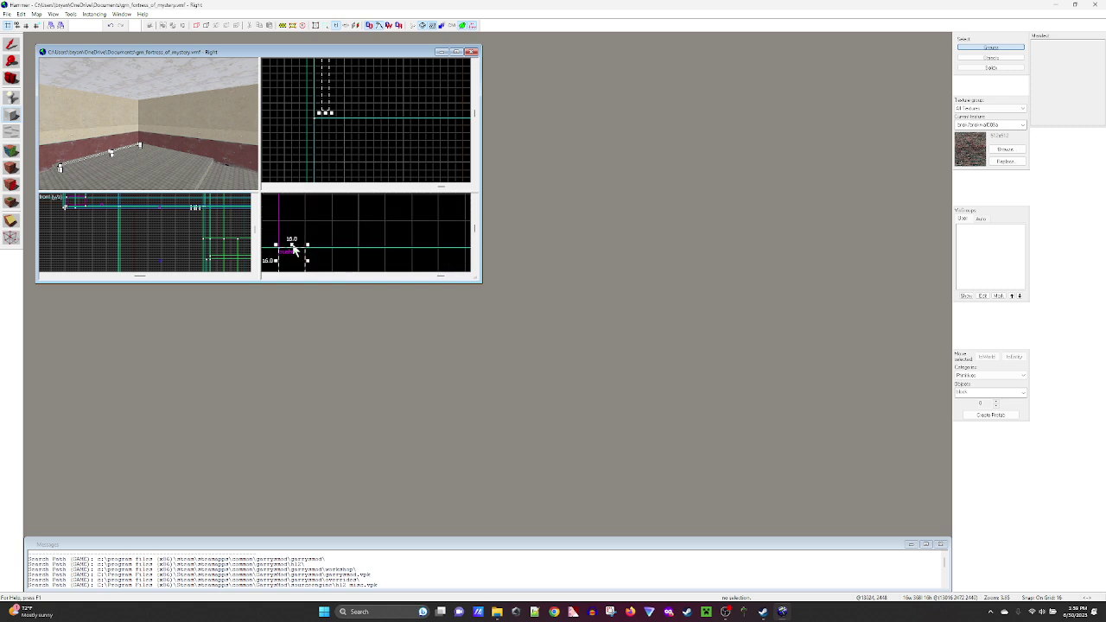
{"action": "left_click_drag", "start_coordinate": [294, 247], "coordinate": [327, 239]}
{"action": "scroll", "coordinate": [301, 249], "scroll_direction": "down", "scroll_amount": 1}
{"action": "scroll", "coordinate": [300, 233], "scroll_direction": "down", "scroll_amount": 5}
{"action": "key", "text": "Return"}
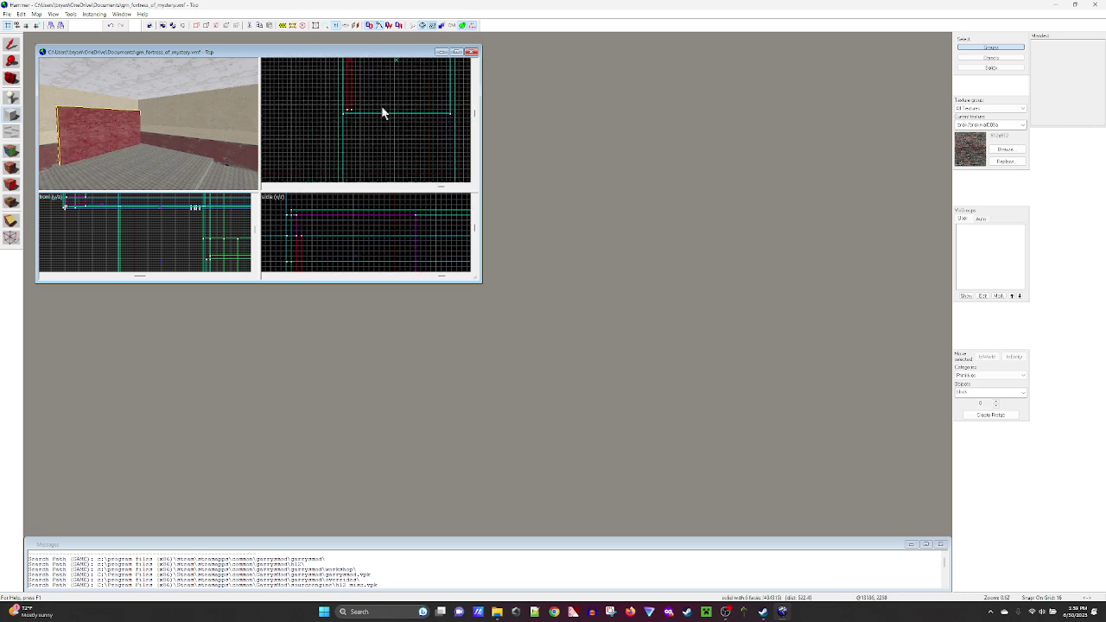
- Create a second brick wall block along the opposite side of the slab, raised upright like the first wall
{"action": "scroll", "coordinate": [383, 112], "scroll_direction": "down", "scroll_amount": 2}
{"action": "scroll", "coordinate": [364, 71], "scroll_direction": "up", "scroll_amount": 1}
{"action": "left_click_drag", "start_coordinate": [367, 71], "coordinate": [368, 174]}
{"action": "scroll", "coordinate": [344, 104], "scroll_direction": "down", "scroll_amount": 4}
{"action": "scroll", "coordinate": [387, 226], "scroll_direction": "down", "scroll_amount": 3}
{"action": "scroll", "coordinate": [403, 243], "scroll_direction": "up", "scroll_amount": 1}
{"action": "left_click_drag", "start_coordinate": [388, 253], "coordinate": [390, 208]}
{"action": "scroll", "coordinate": [387, 258], "scroll_direction": "up", "scroll_amount": 4}
{"action": "left_click_drag", "start_coordinate": [386, 258], "coordinate": [387, 249]}
{"action": "key", "text": "Return"}
{"action": "key", "text": "z"}
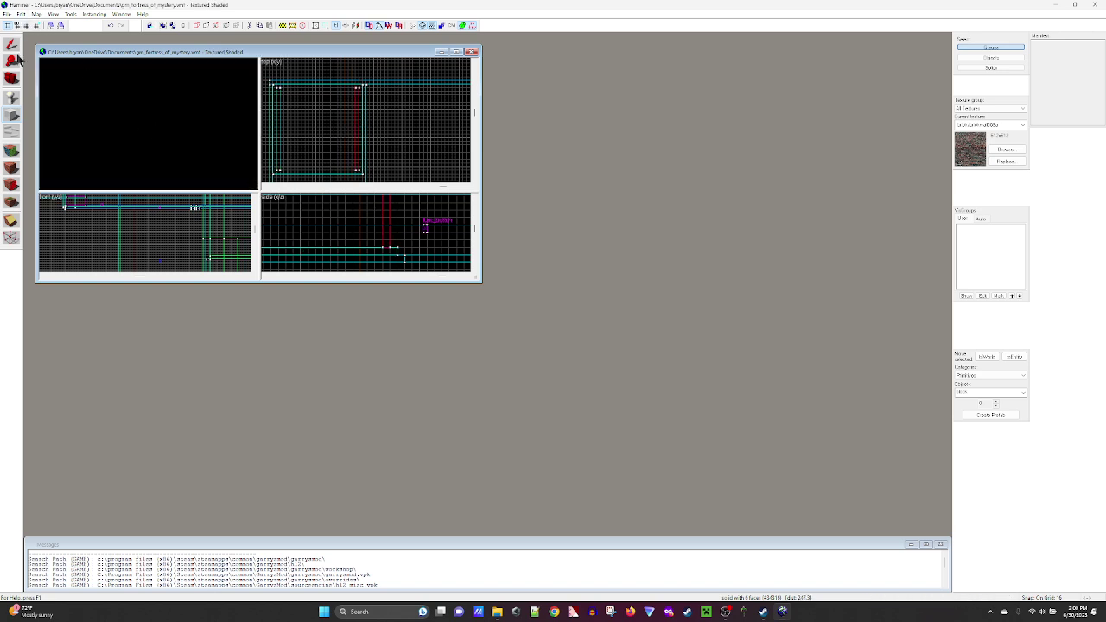
- Deselect the new wall and examine both brick walls in the 3D and top views
{"action": "left_click", "coordinate": [11, 44]}
{"action": "left_click", "coordinate": [83, 102]}
{"action": "key", "text": "z"}
{"action": "key", "text": "w"}
{"action": "key", "text": "s"}
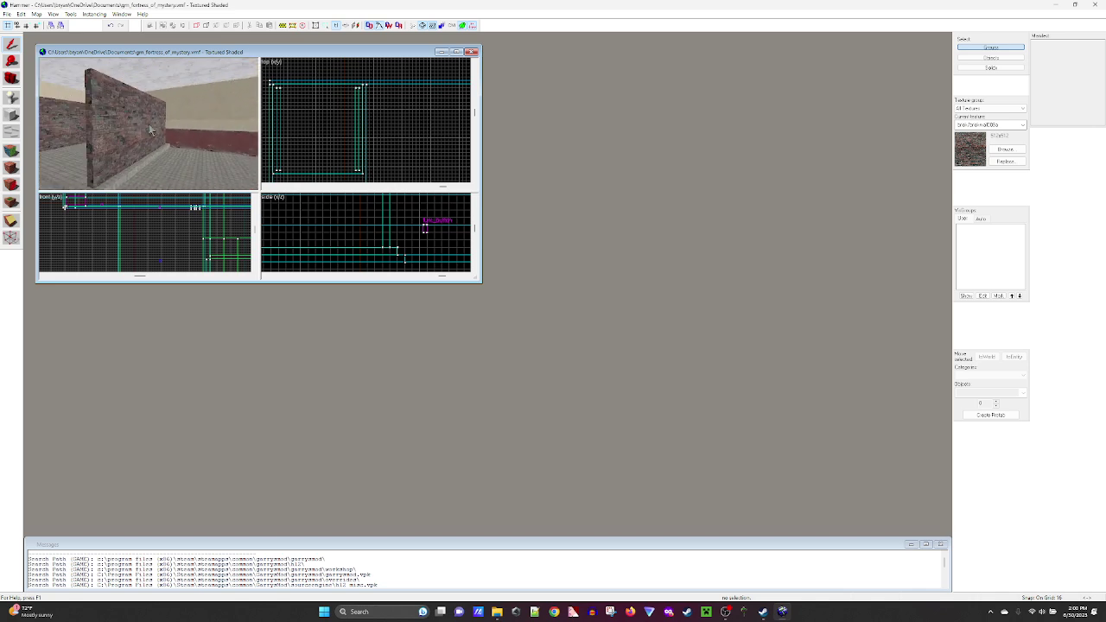
{"action": "key", "text": "w"}
{"action": "key", "text": "z"}
{"action": "scroll", "coordinate": [272, 111], "scroll_direction": "down", "scroll_amount": 4}
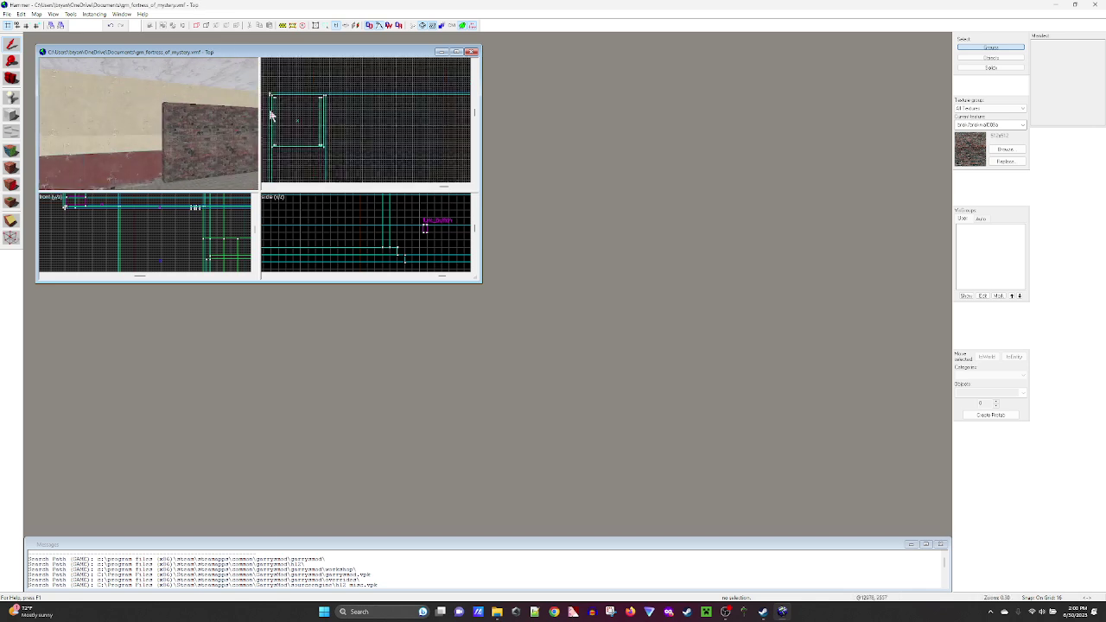
{"action": "scroll", "coordinate": [344, 129], "scroll_direction": "down", "scroll_amount": 2}
{"action": "scroll", "coordinate": [338, 130], "scroll_direction": "up", "scroll_amount": 3}
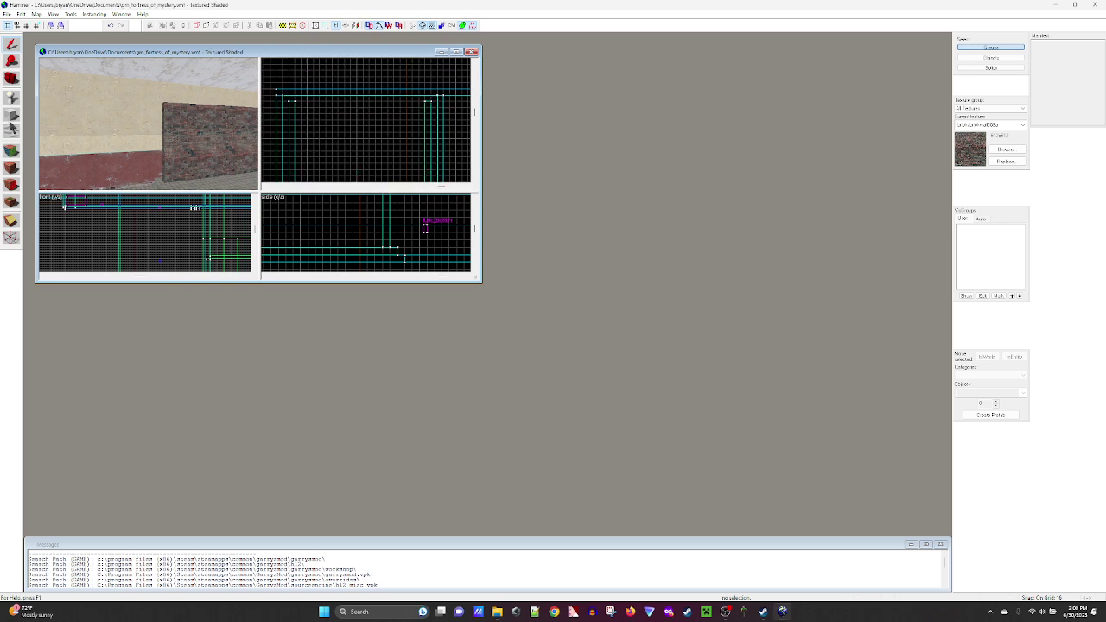
- Create a brick wall block 336 units long and 16 units thick across the back, between the two side walls
{"action": "left_click_drag", "start_coordinate": [292, 99], "coordinate": [447, 111]}
{"action": "key", "text": "z"}
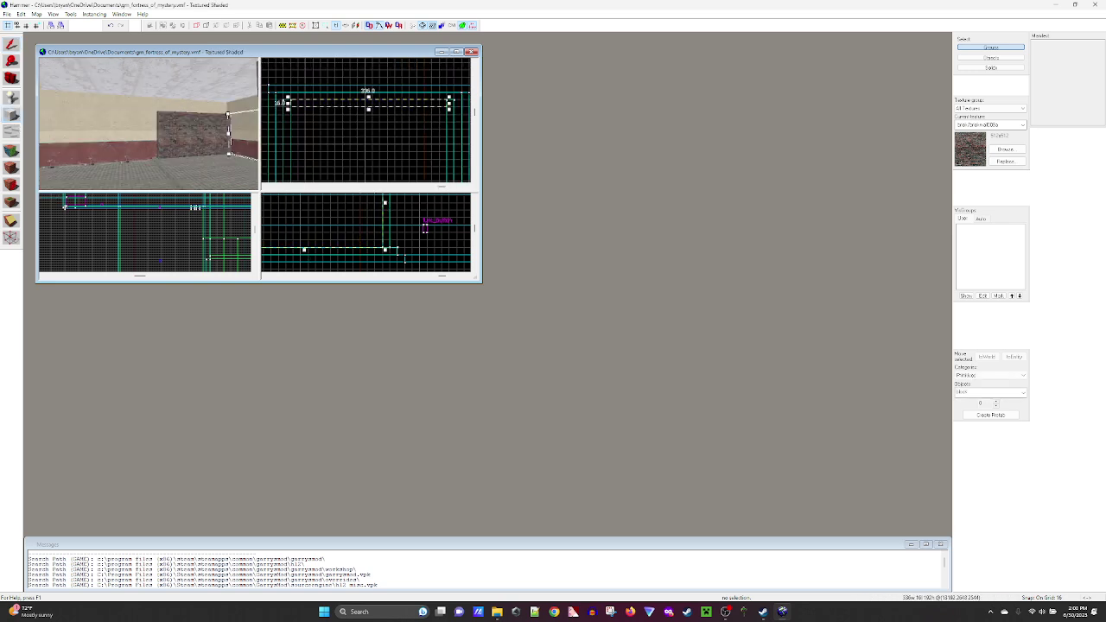
{"action": "key", "text": "z"}
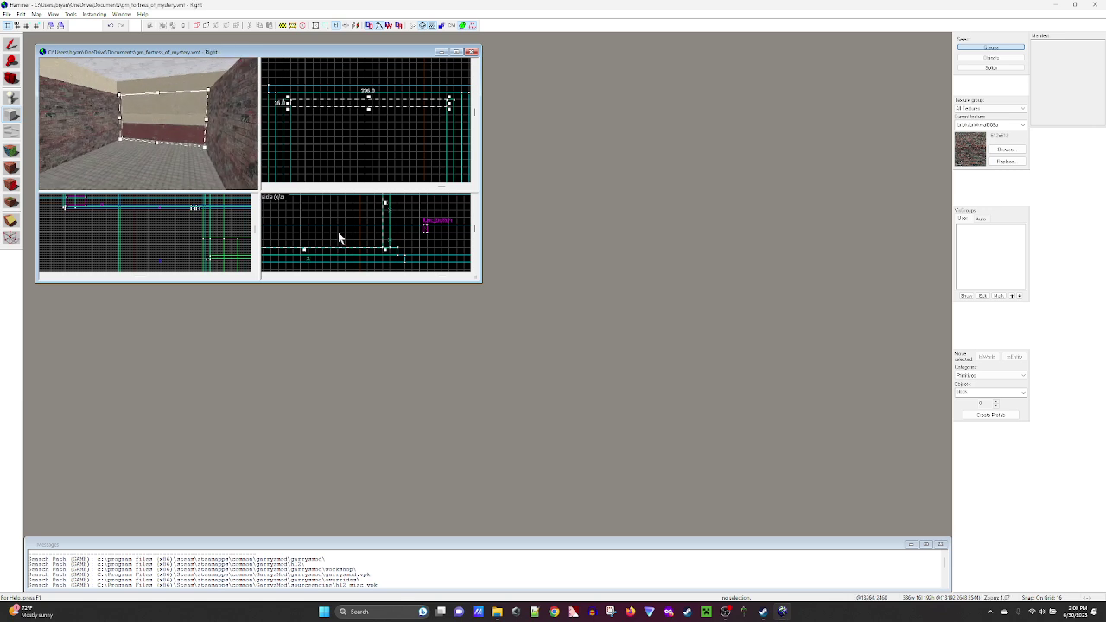
{"action": "key", "text": "Return"}
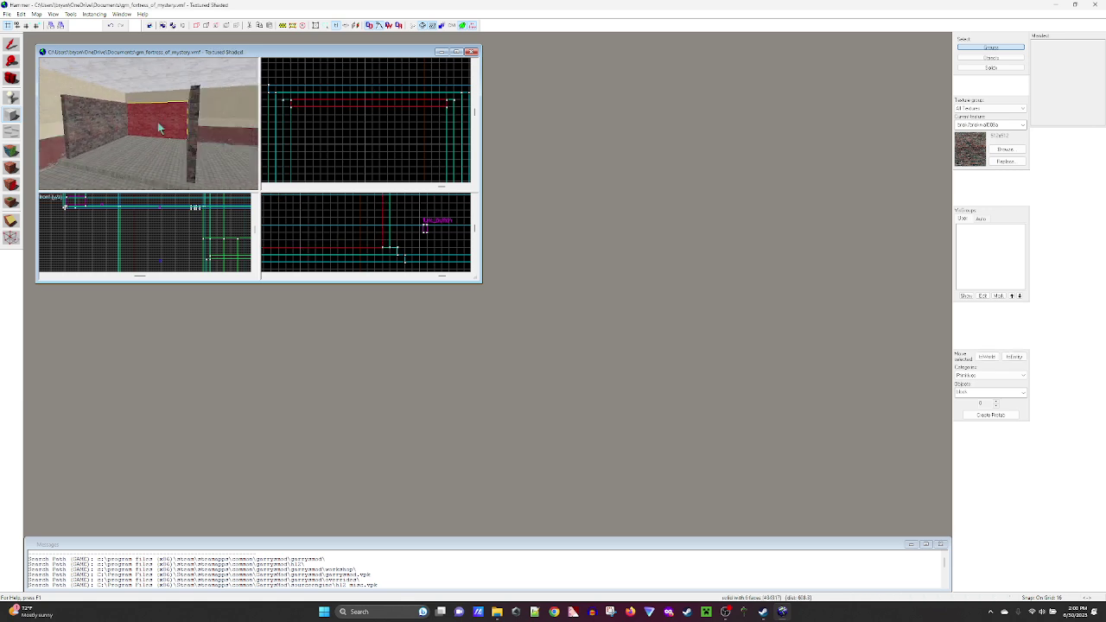
- Create a matching brick wall block 336 units long and 16 units thick across the open front end between the side walls
{"action": "scroll", "coordinate": [331, 113], "scroll_direction": "down", "scroll_amount": 4}
{"action": "scroll", "coordinate": [326, 141], "scroll_direction": "up", "scroll_amount": 5}
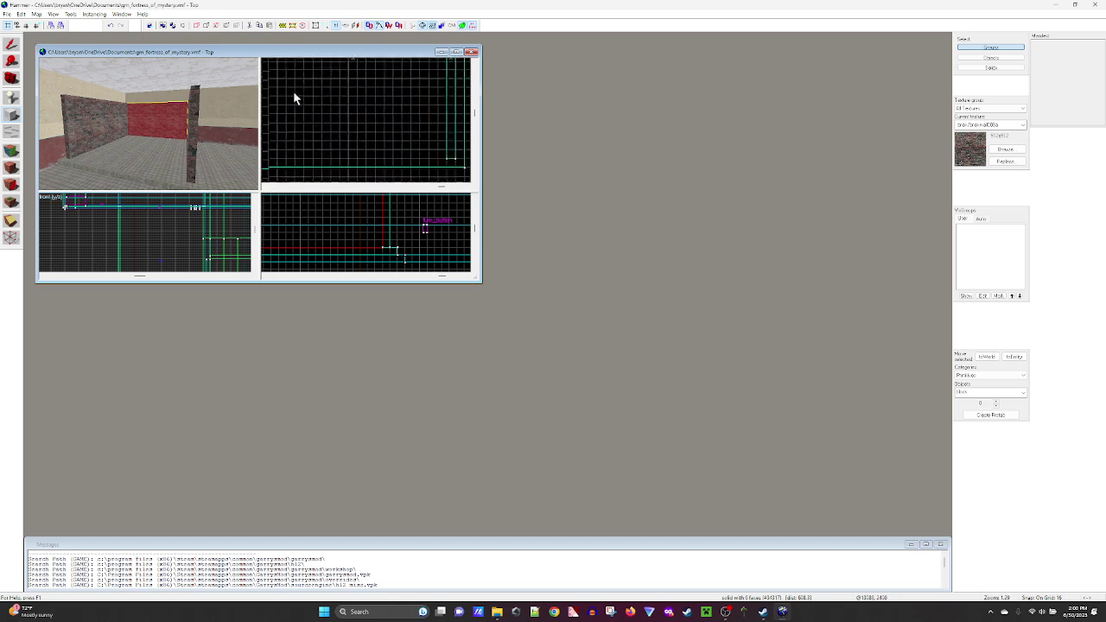
{"action": "scroll", "coordinate": [298, 93], "scroll_direction": "down", "scroll_amount": 2}
{"action": "scroll", "coordinate": [276, 124], "scroll_direction": "up", "scroll_amount": 6}
{"action": "left_click_drag", "start_coordinate": [272, 129], "coordinate": [416, 149]}
{"action": "scroll", "coordinate": [469, 138], "scroll_direction": "down", "scroll_amount": 1}
{"action": "scroll", "coordinate": [428, 154], "scroll_direction": "down", "scroll_amount": 3}
{"action": "middle_click_drag", "start_coordinate": [417, 148], "coordinate": [344, 128]}
{"action": "left_click_drag", "start_coordinate": [345, 128], "coordinate": [390, 130]}
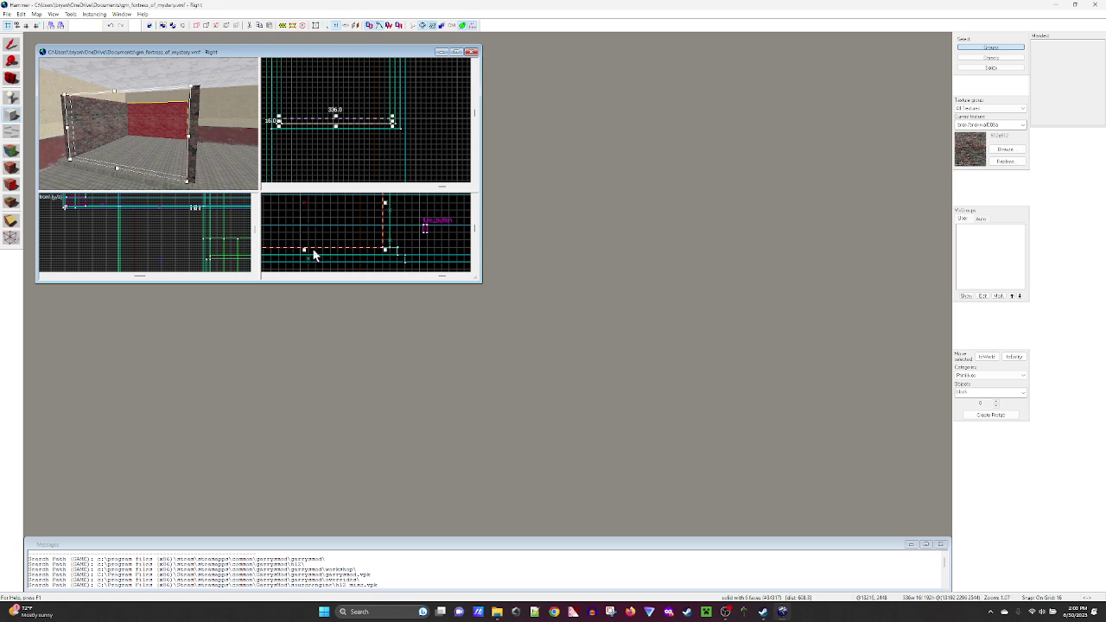
{"action": "key", "text": "Return"}
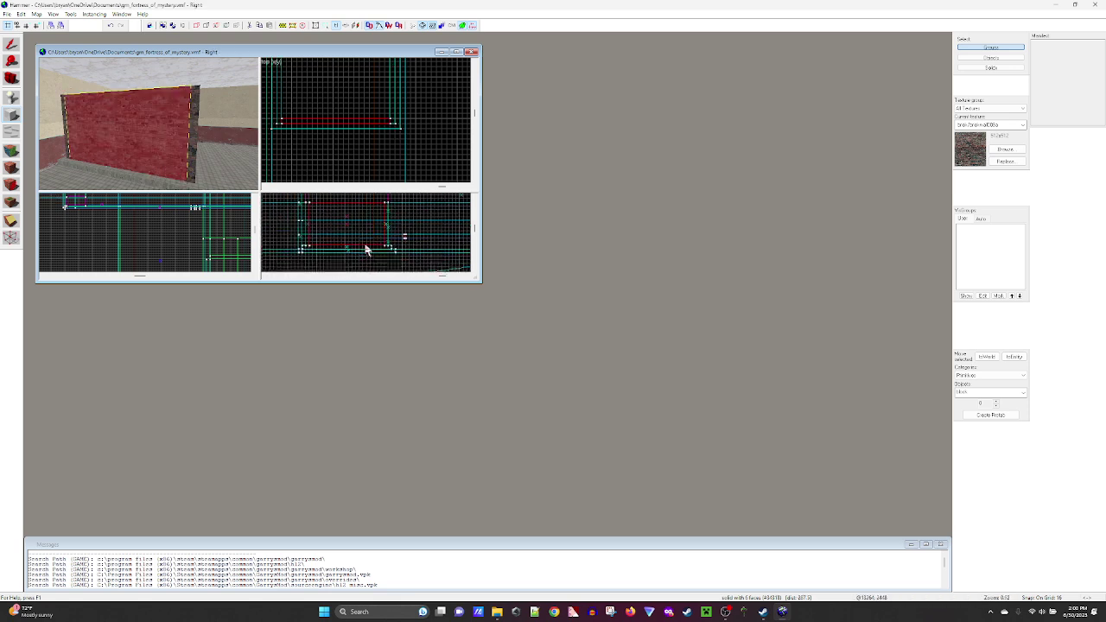
- Clip the front wall 32 units in from each side, along its base and horizontally across its middle, keeping all pieces
{"action": "left_click", "coordinate": [12, 222]}
{"action": "scroll", "coordinate": [311, 241], "scroll_direction": "up", "scroll_amount": 2}
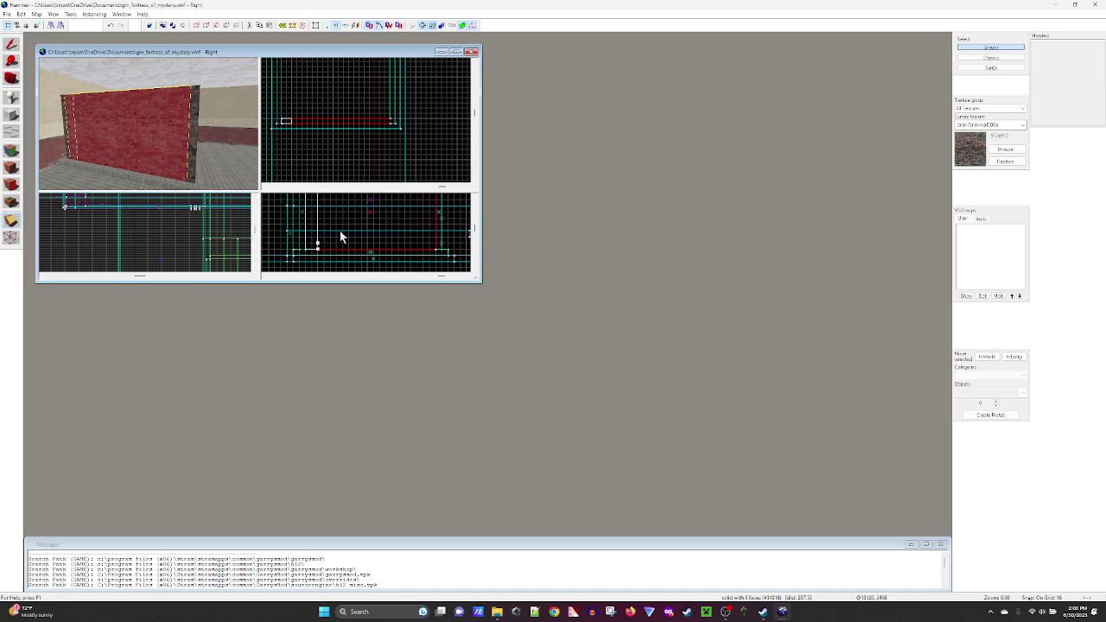
{"action": "key", "text": "shift+x"}
{"action": "left_click", "coordinate": [384, 251]}
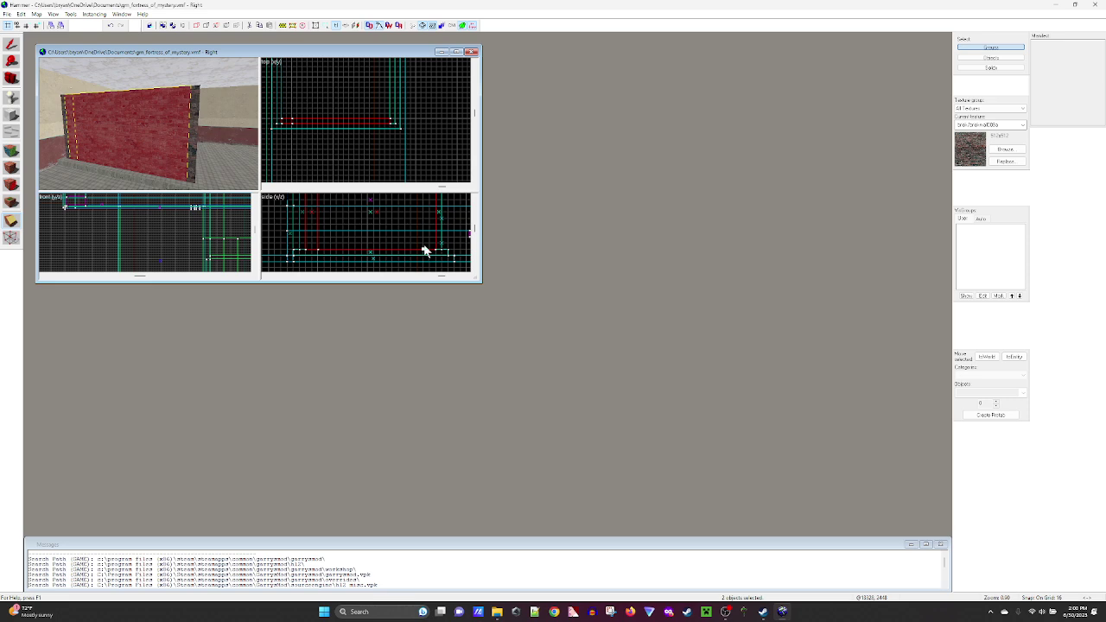
{"action": "left_click_drag", "start_coordinate": [424, 248], "coordinate": [417, 242]}
{"action": "key", "text": "Return"}
{"action": "key", "text": "Return"}
{"action": "scroll", "coordinate": [357, 223], "scroll_direction": "down", "scroll_amount": 2}
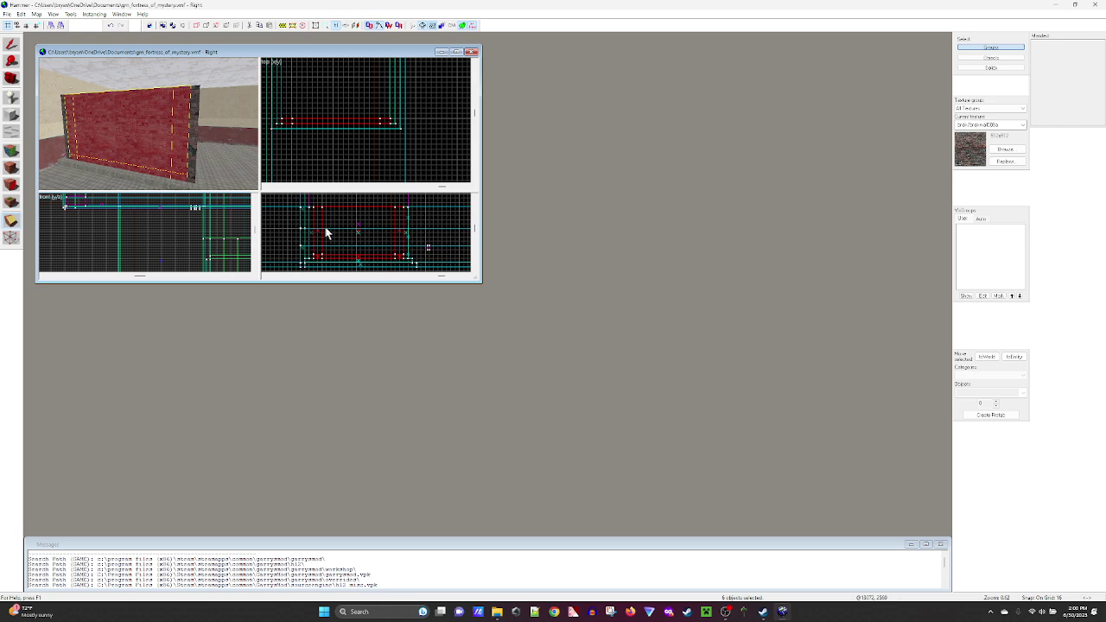
{"action": "left_click_drag", "start_coordinate": [326, 231], "coordinate": [336, 232]}
{"action": "key", "text": "Return"}
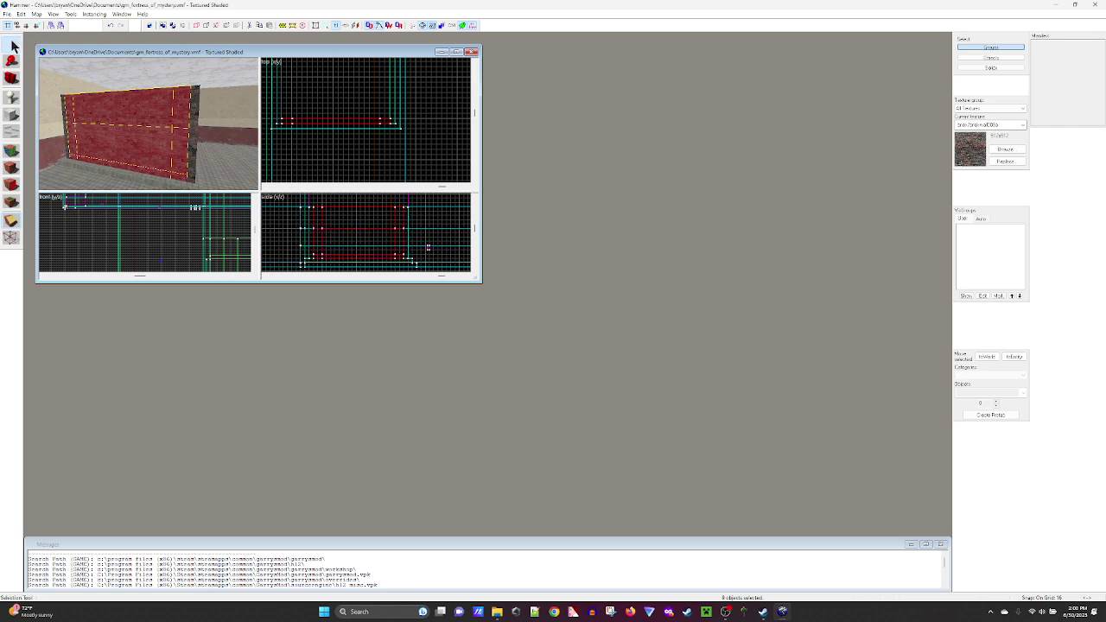
- Delete the front wall's central piece below the middle cut to leave an opening into the enclosure
{"action": "left_click", "coordinate": [141, 148]}
{"action": "scroll", "coordinate": [329, 123], "scroll_direction": "up", "scroll_amount": 2}
{"action": "right_click", "coordinate": [299, 111]}
{"action": "left_click", "coordinate": [319, 135]}
{"action": "scroll", "coordinate": [155, 129], "scroll_direction": "down", "scroll_amount": 3}
{"action": "scroll", "coordinate": [151, 142], "scroll_direction": "up", "scroll_amount": 5}
{"action": "scroll", "coordinate": [148, 147], "scroll_direction": "down", "scroll_amount": 5}
{"action": "scroll", "coordinate": [147, 147], "scroll_direction": "up", "scroll_amount": 5}
{"action": "scroll", "coordinate": [136, 145], "scroll_direction": "down", "scroll_amount": 3}
{"action": "key", "text": "z"}
{"action": "key", "text": "w"}
{"action": "key", "text": "z"}
{"action": "scroll", "coordinate": [318, 141], "scroll_direction": "down", "scroll_amount": 3}
{"action": "scroll", "coordinate": [311, 130], "scroll_direction": "up", "scroll_amount": 2}
{"action": "scroll", "coordinate": [188, 120], "scroll_direction": "down", "scroll_amount": 2}
- Create a brick block 336 units wide and 80 units high over the enclosed area, resting on top of the walls
{"action": "left_click", "coordinate": [168, 176]}
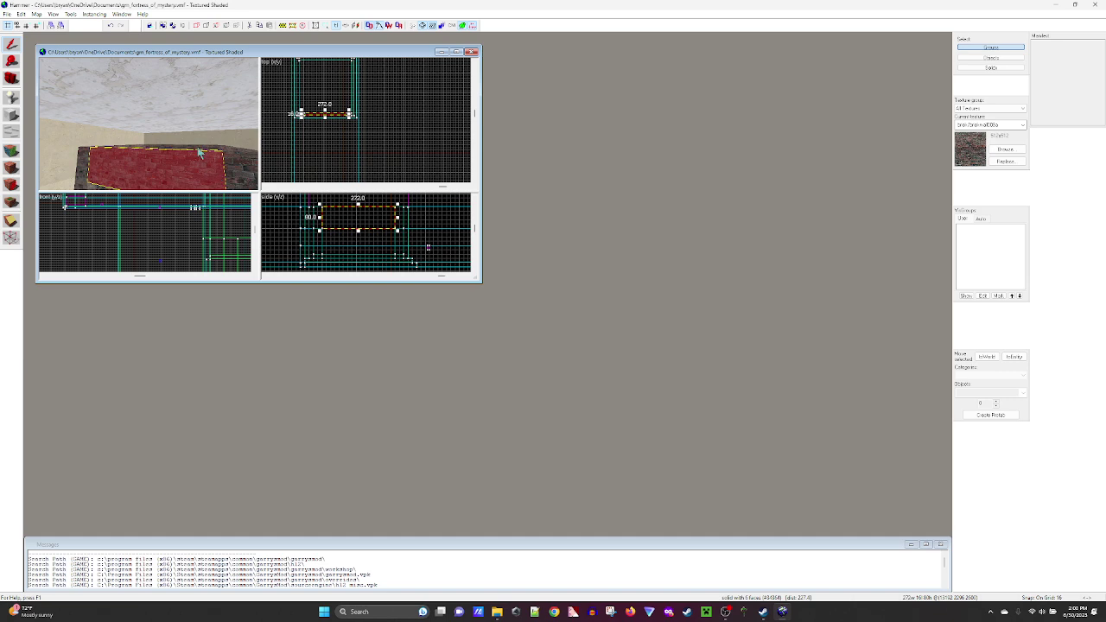
{"action": "scroll", "coordinate": [198, 152], "scroll_direction": "down", "scroll_amount": 3}
{"action": "scroll", "coordinate": [315, 132], "scroll_direction": "up", "scroll_amount": 1}
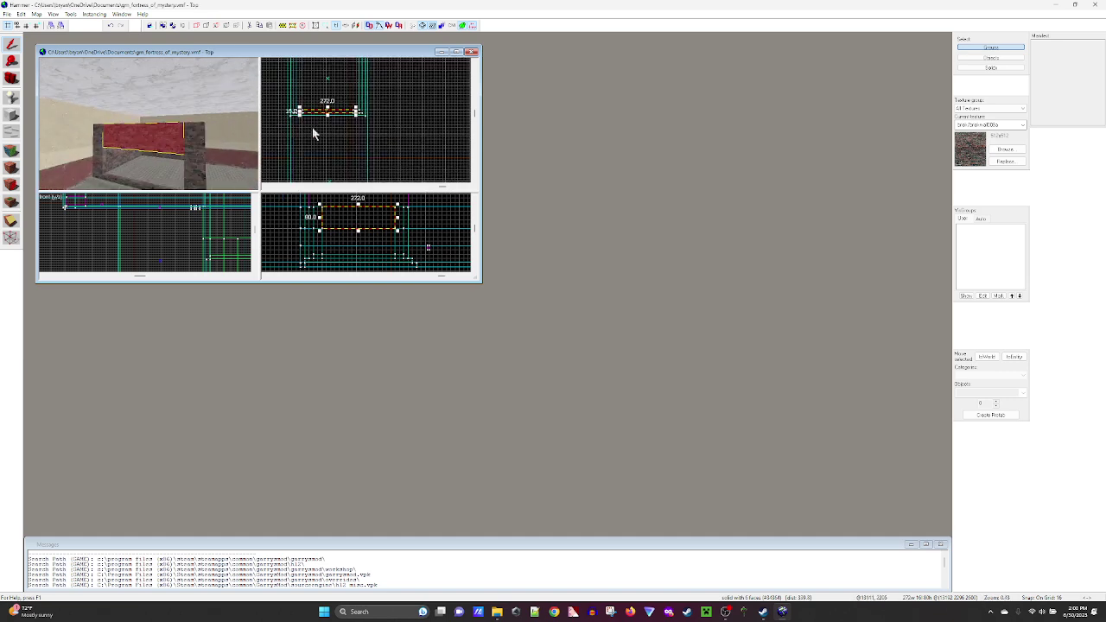
{"action": "scroll", "coordinate": [354, 108], "scroll_direction": "down", "scroll_amount": 3}
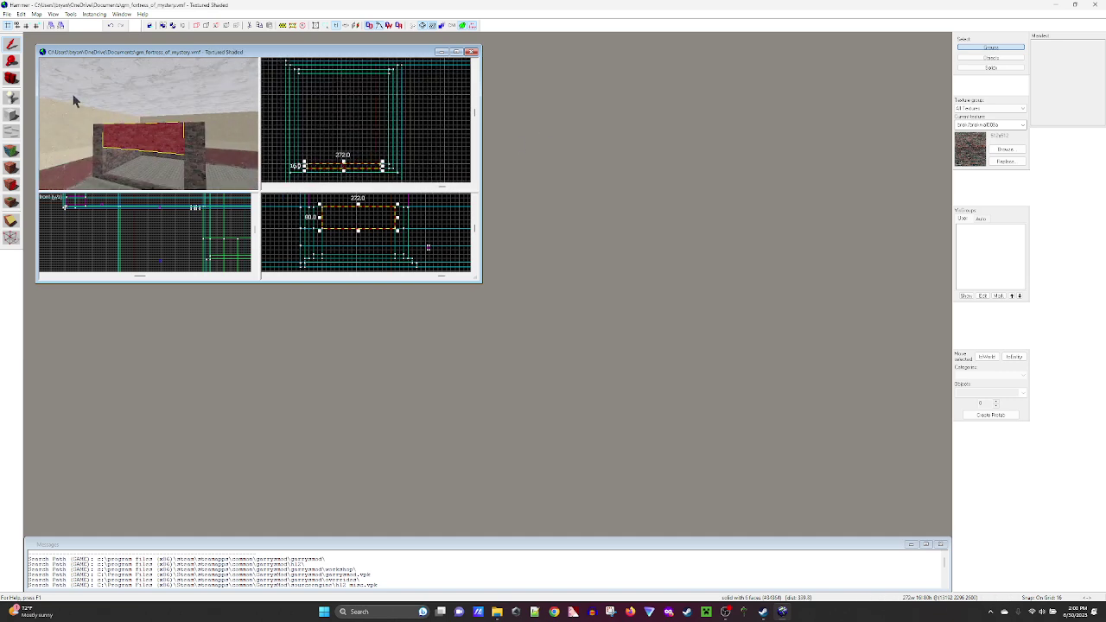
{"action": "left_click", "coordinate": [16, 115]}
{"action": "scroll", "coordinate": [316, 78], "scroll_direction": "up", "scroll_amount": 1}
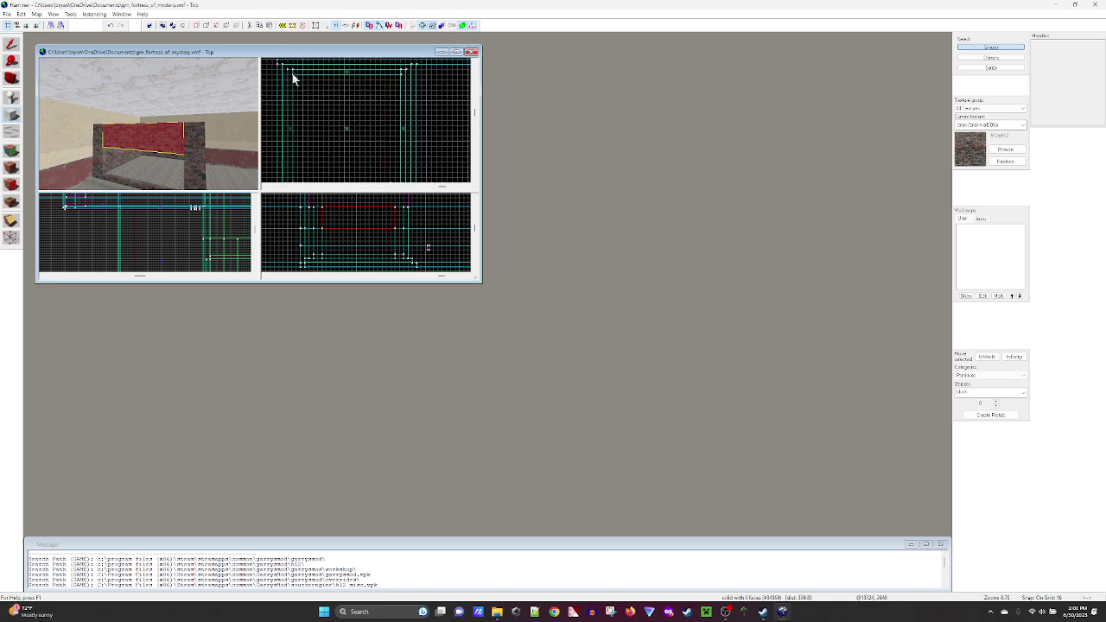
{"action": "mouse_move", "coordinate": [291, 74]}
{"action": "left_mouse_down"}
{"action": "mouse_move", "coordinate": [343, 135]}
{"action": "mouse_move", "coordinate": [371, 144]}
{"action": "left_mouse_up"}
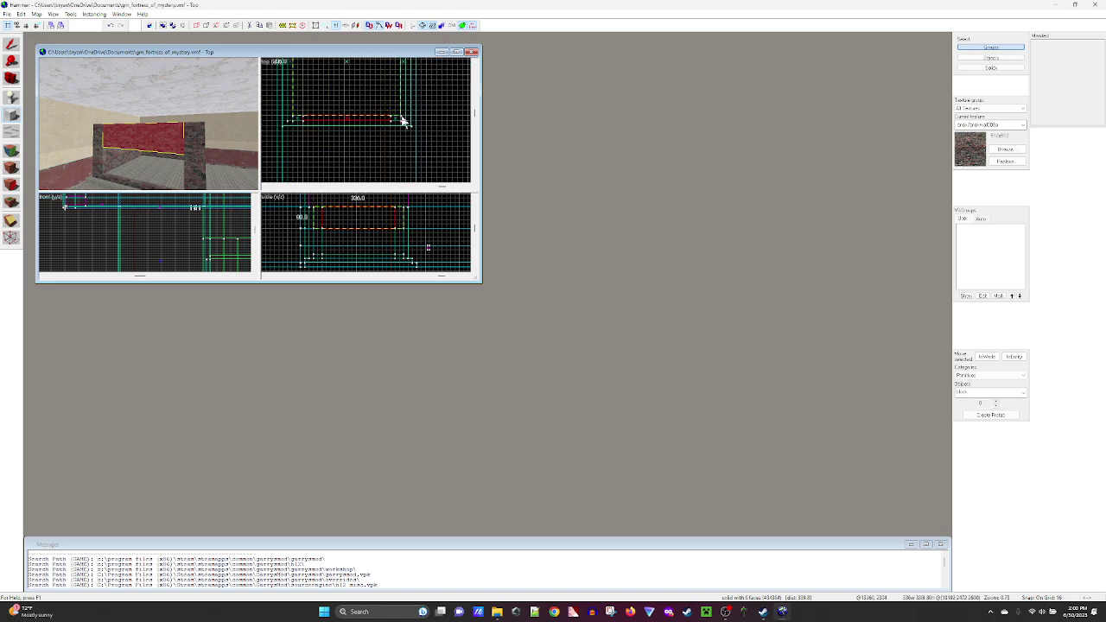
{"action": "left_click_drag", "start_coordinate": [358, 205], "coordinate": [359, 235]}
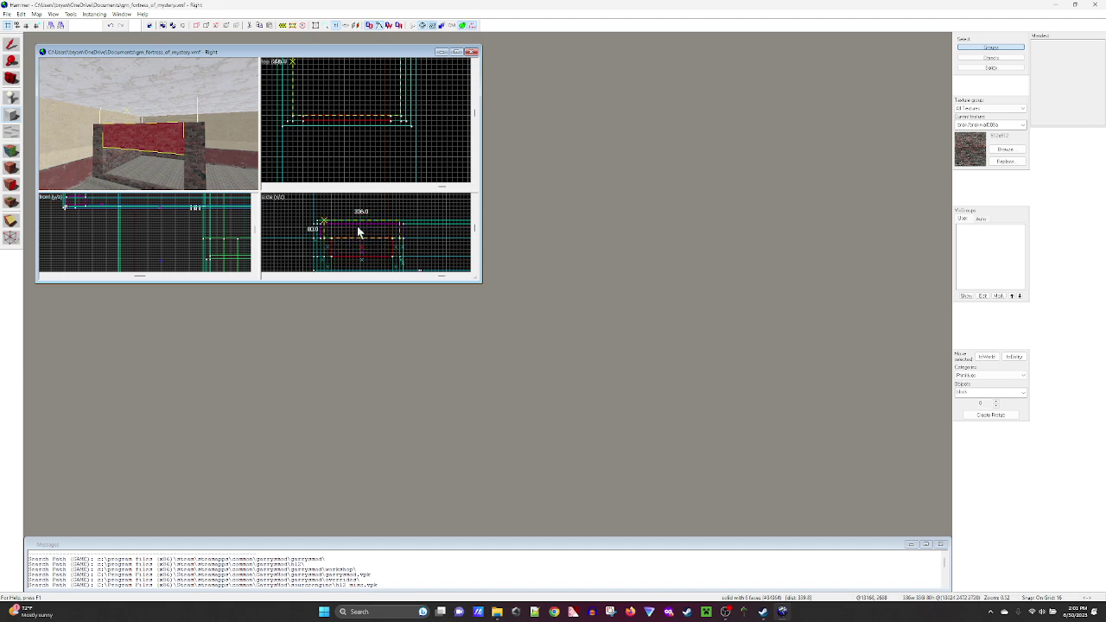
{"action": "scroll", "coordinate": [346, 214], "scroll_direction": "up", "scroll_amount": 10}
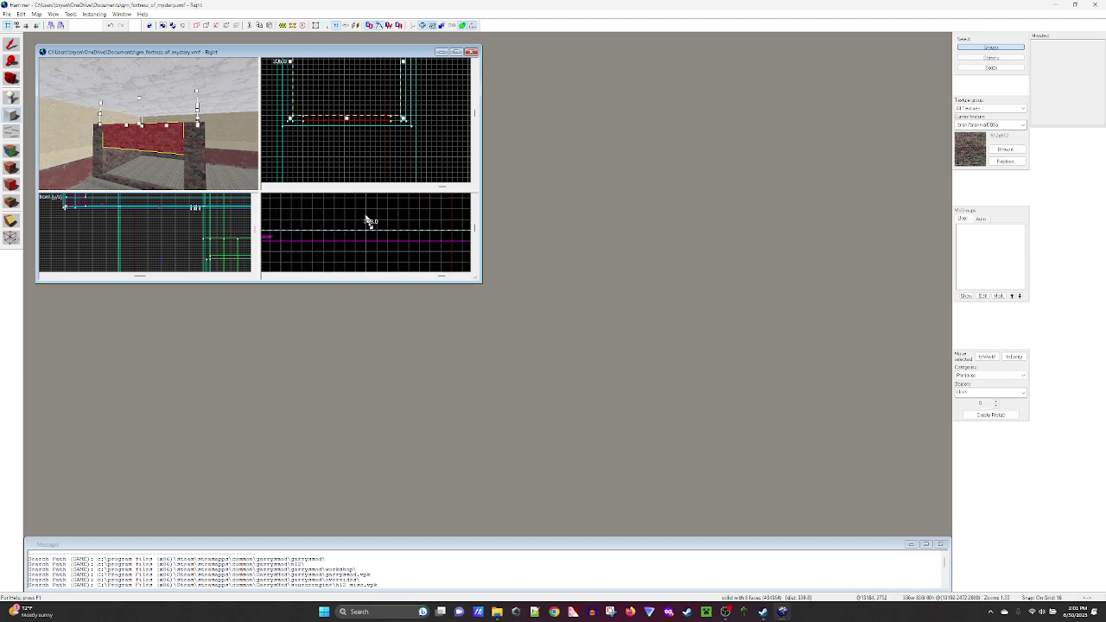
{"action": "middle_click_drag", "start_coordinate": [367, 217], "coordinate": [363, 222]}
{"action": "left_click_drag", "start_coordinate": [357, 226], "coordinate": [357, 233]}
{"action": "key", "text": "Return"}
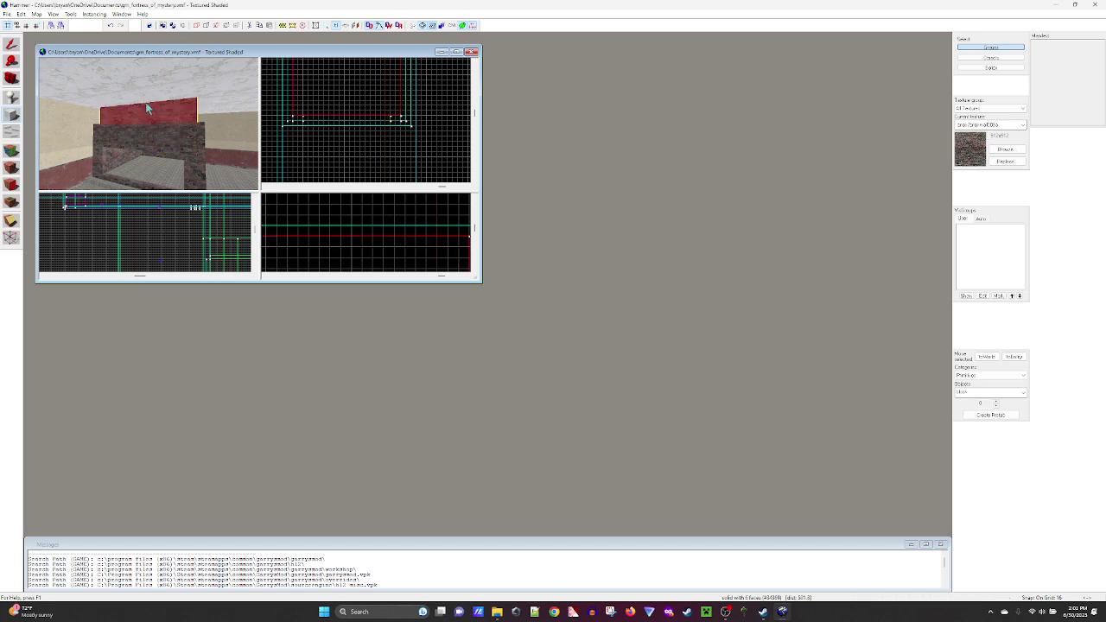
- Clear the current selection and select the base slab beneath the brick walls
{"action": "scroll", "coordinate": [149, 112], "scroll_direction": "up", "scroll_amount": 10}
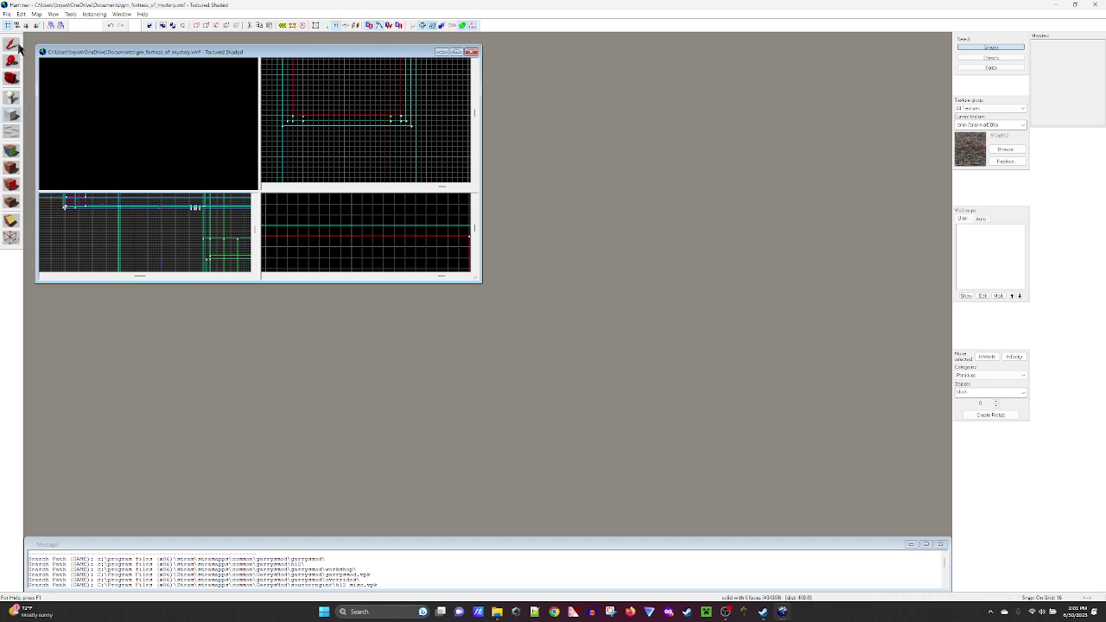
{"action": "left_click", "coordinate": [17, 45]}
{"action": "left_click", "coordinate": [127, 132]}
{"action": "key", "text": "z"}
{"action": "key", "text": "s"}
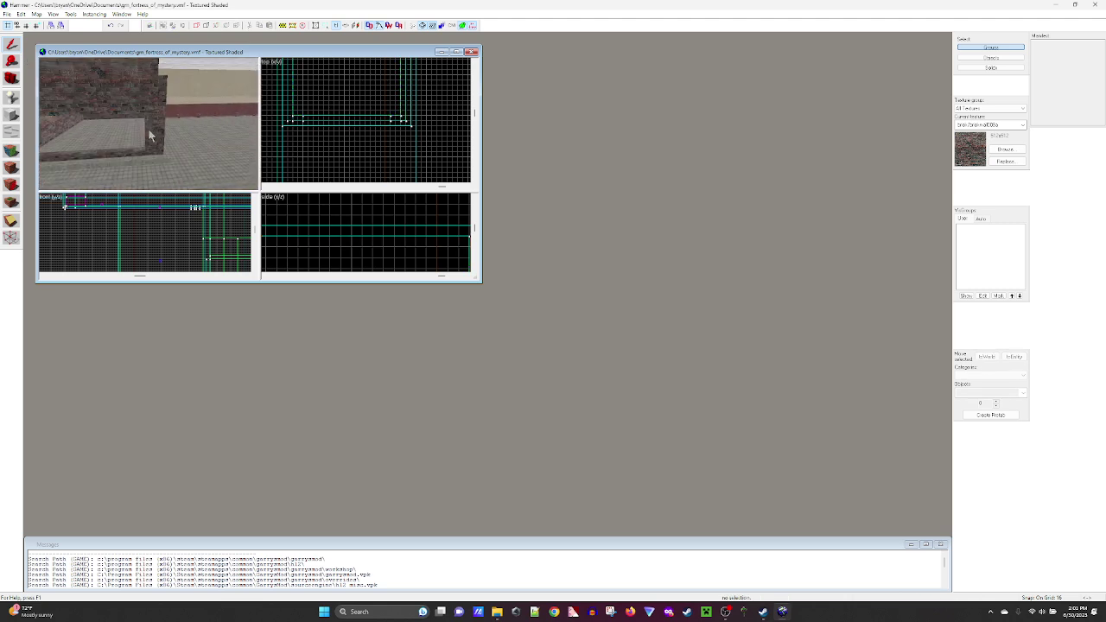
{"action": "scroll", "coordinate": [148, 123], "scroll_direction": "down", "scroll_amount": 2}
{"action": "left_click", "coordinate": [134, 144]}
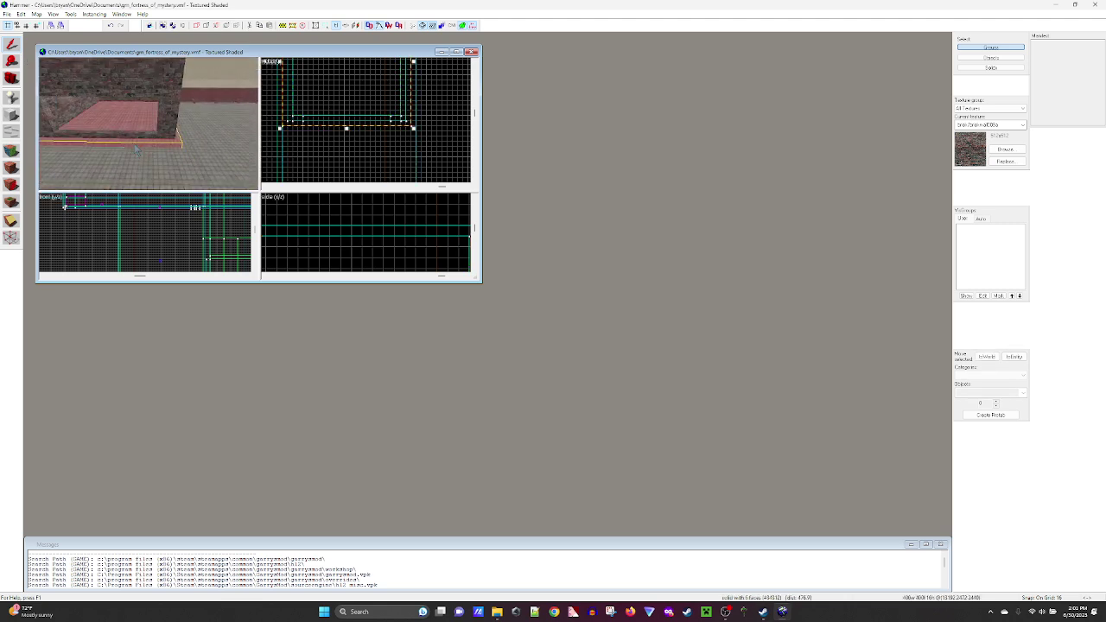
- Try deleting the base slab and undo the deletion
{"action": "key", "text": "Delete"}
{"action": "key", "text": "ctrl+z"}
- Clip the base slab along its front and both side edges, keeping the pieces on both sides of each cut
{"action": "scroll", "coordinate": [132, 134], "scroll_direction": "up", "scroll_amount": 2}
{"action": "key", "text": "z"}
{"action": "key", "text": "s"}
{"action": "key", "text": "w"}
{"action": "key", "text": "z"}
{"action": "scroll", "coordinate": [165, 125], "scroll_direction": "up", "scroll_amount": 2}
{"action": "scroll", "coordinate": [168, 125], "scroll_direction": "down", "scroll_amount": 1}
{"action": "scroll", "coordinate": [380, 154], "scroll_direction": "up", "scroll_amount": 1}
{"action": "left_click", "coordinate": [12, 221]}
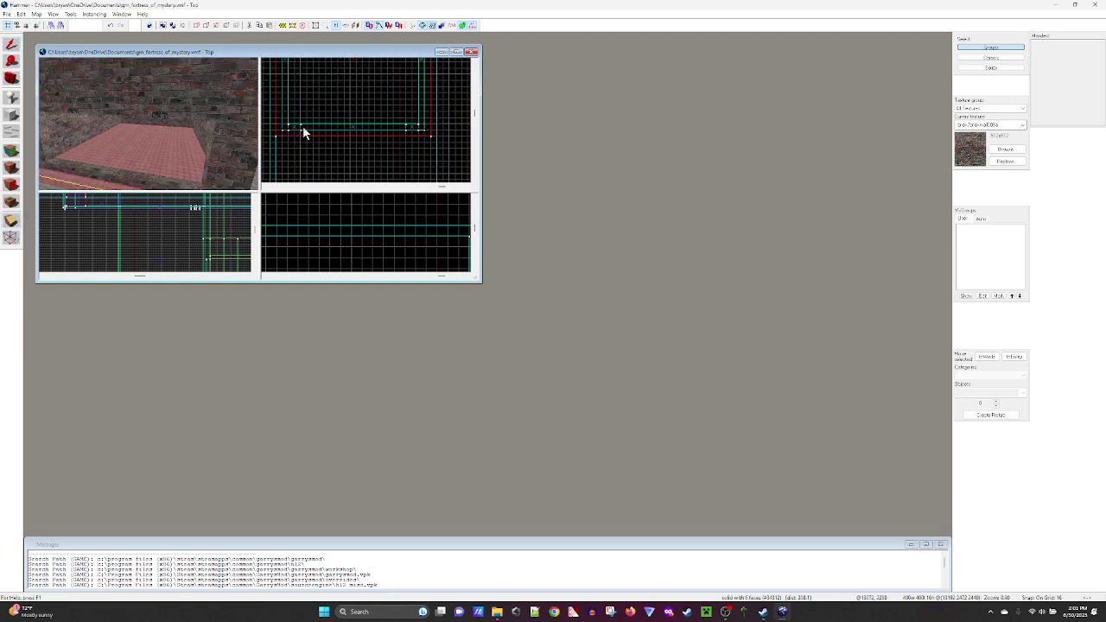
{"action": "left_click", "coordinate": [423, 127], "text": "ctrl"}
{"action": "left_click", "coordinate": [424, 134], "text": "ctrl"}
{"action": "left_click", "coordinate": [282, 134], "text": "ctrl"}
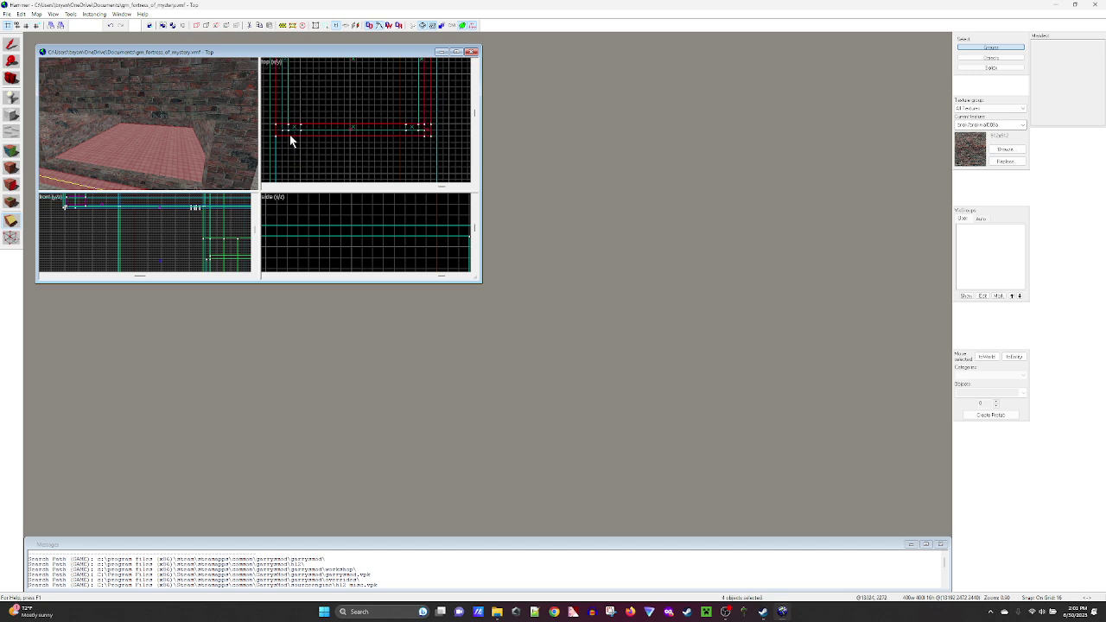
{"action": "left_click_drag", "start_coordinate": [283, 134], "coordinate": [283, 128]}
{"action": "key", "text": "Return"}
- Clip the base slab along its back edge as well, separating the inner section from the outer border
{"action": "scroll", "coordinate": [301, 116], "scroll_direction": "up", "scroll_amount": 3}
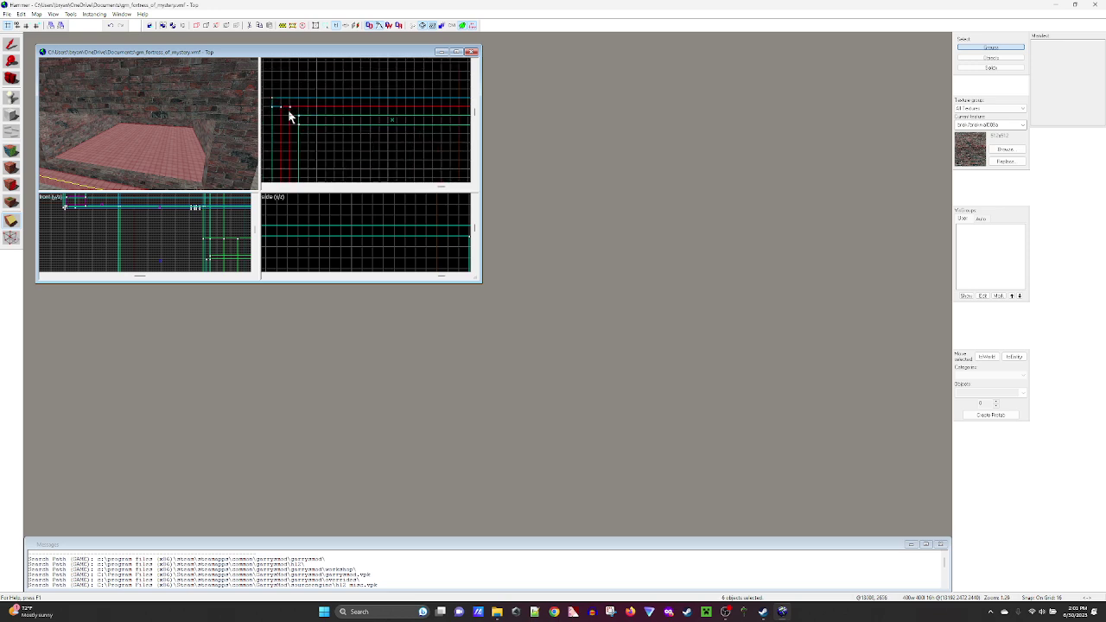
{"action": "left_click_drag", "start_coordinate": [289, 119], "coordinate": [311, 120]}
{"action": "key", "text": "Return"}
{"action": "scroll", "coordinate": [323, 121], "scroll_direction": "down", "scroll_amount": 2}
{"action": "middle_click_drag", "start_coordinate": [323, 121], "coordinate": [288, 119]}
{"action": "scroll", "coordinate": [94, 92], "scroll_direction": "down", "scroll_amount": 3}
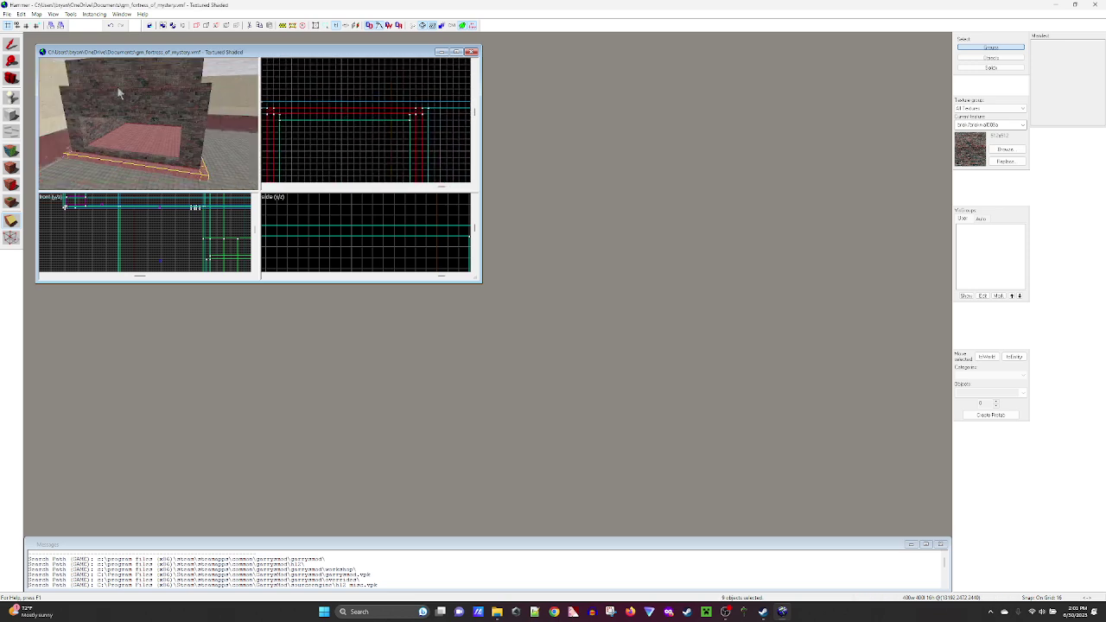
- Select the base slab's inner section inside the brick walls
{"action": "left_click", "coordinate": [132, 144]}
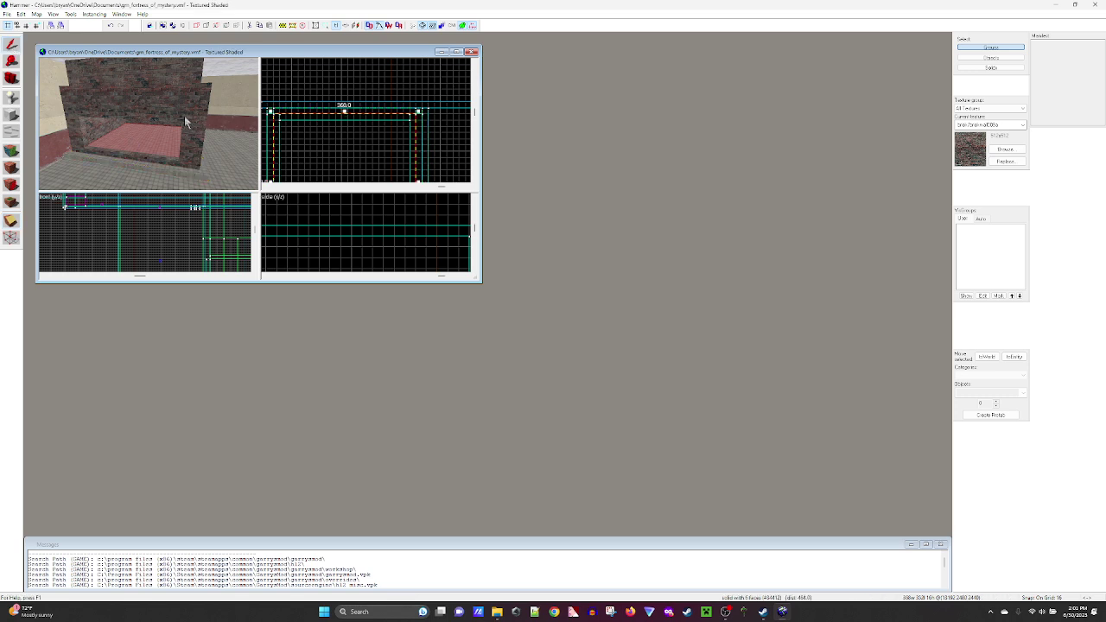
{"action": "key", "text": "z"}
{"action": "key", "text": "w"}
{"action": "key", "text": "w"}
{"action": "key", "text": "w"}
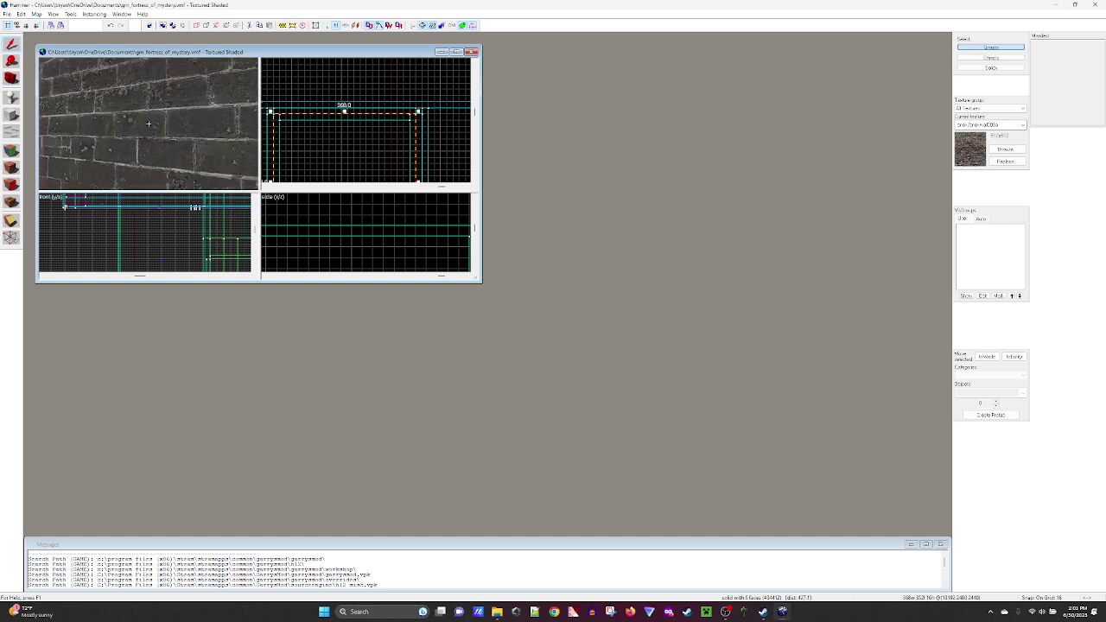
{"action": "key", "text": "z"}
{"action": "left_click", "coordinate": [724, 611]}
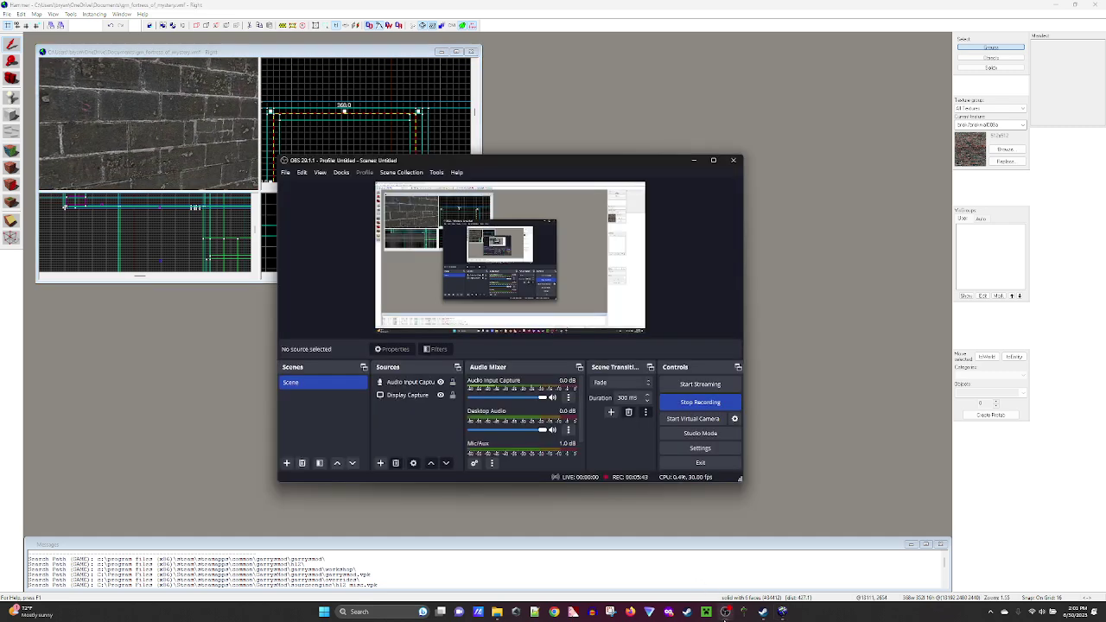
{"action": "left_click", "coordinate": [780, 612]}
- Apply the nature/sandfloor010a texture to the faces of the slab's inner section, filtering the textures by "sand"
{"action": "key", "text": "z"}
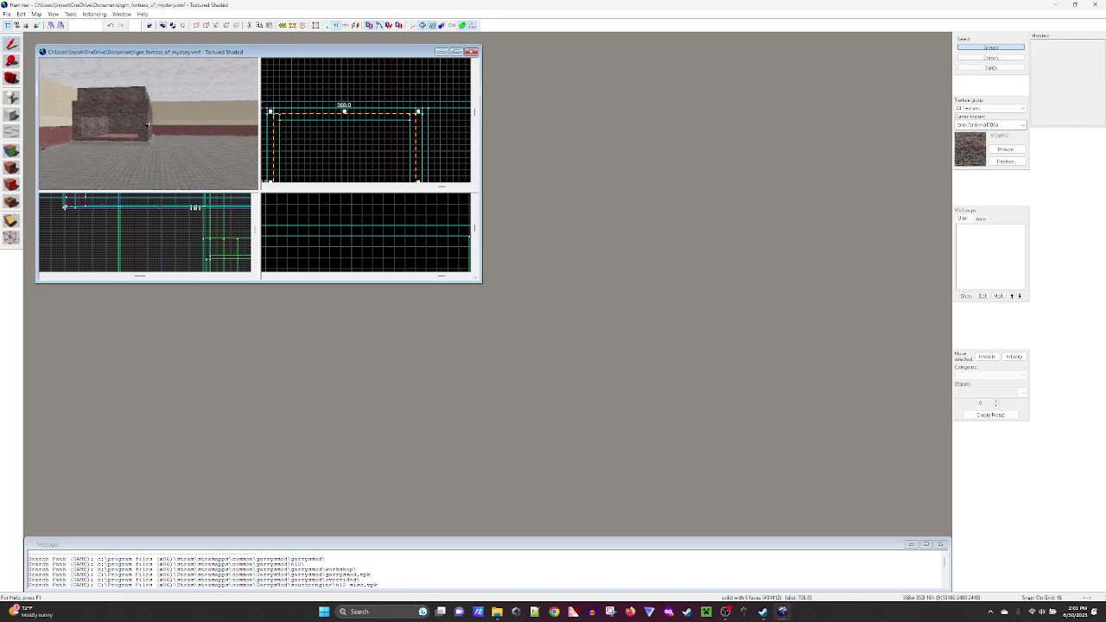
{"action": "key", "text": "w"}
{"action": "key", "text": "z"}
{"action": "left_click", "coordinate": [12, 149]}
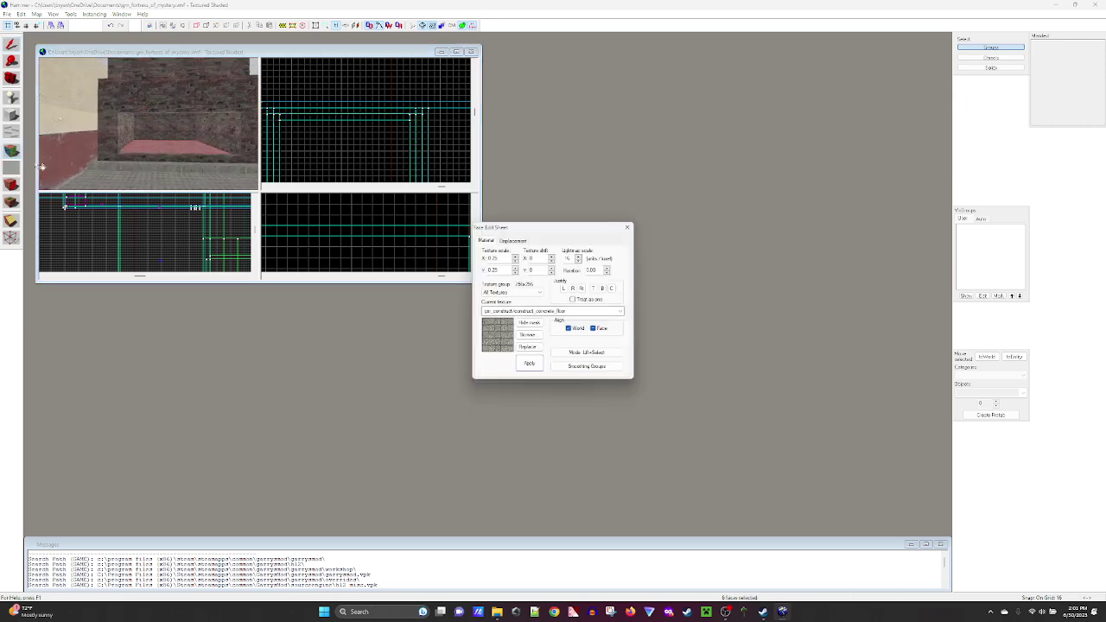
{"action": "left_click", "coordinate": [522, 342]}
{"action": "type", "text": "sand"}
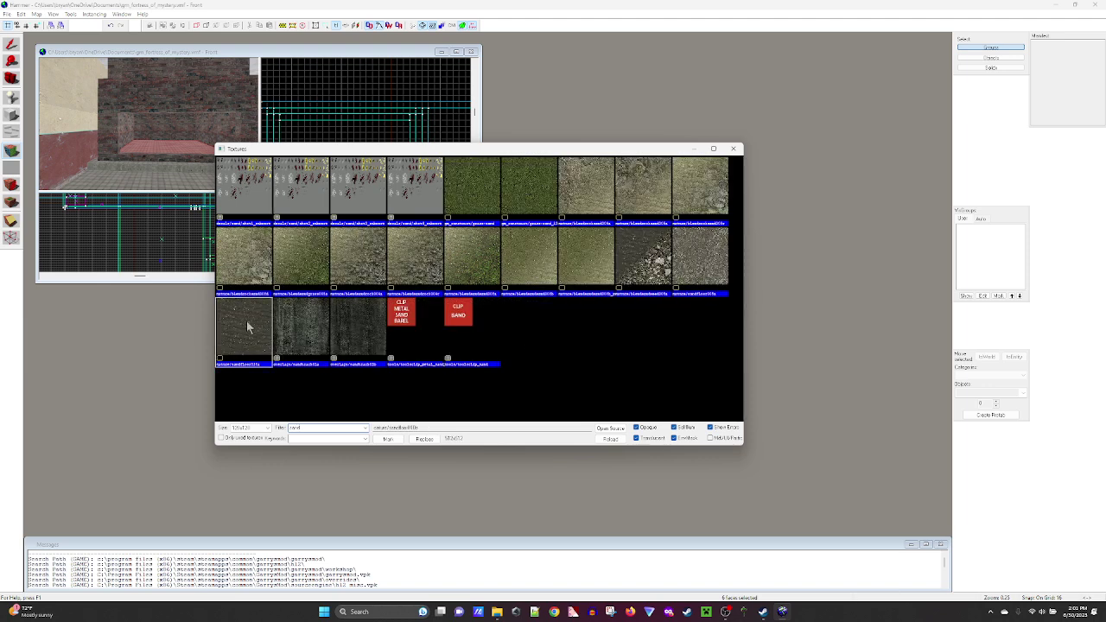
{"action": "double_click", "coordinate": [247, 320]}
{"action": "scroll", "coordinate": [184, 161], "scroll_direction": "up", "scroll_amount": 3}
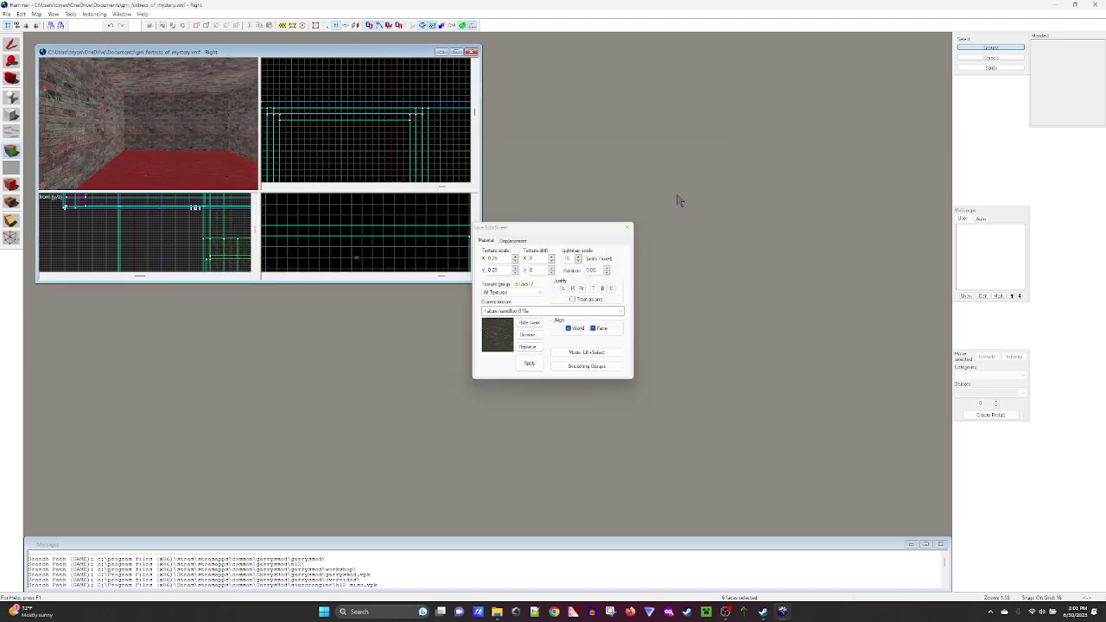
{"action": "left_click", "coordinate": [630, 228]}
- Examine the sand floor inside the brick enclosure in the 3D view
{"action": "scroll", "coordinate": [178, 125], "scroll_direction": "down", "scroll_amount": 8}
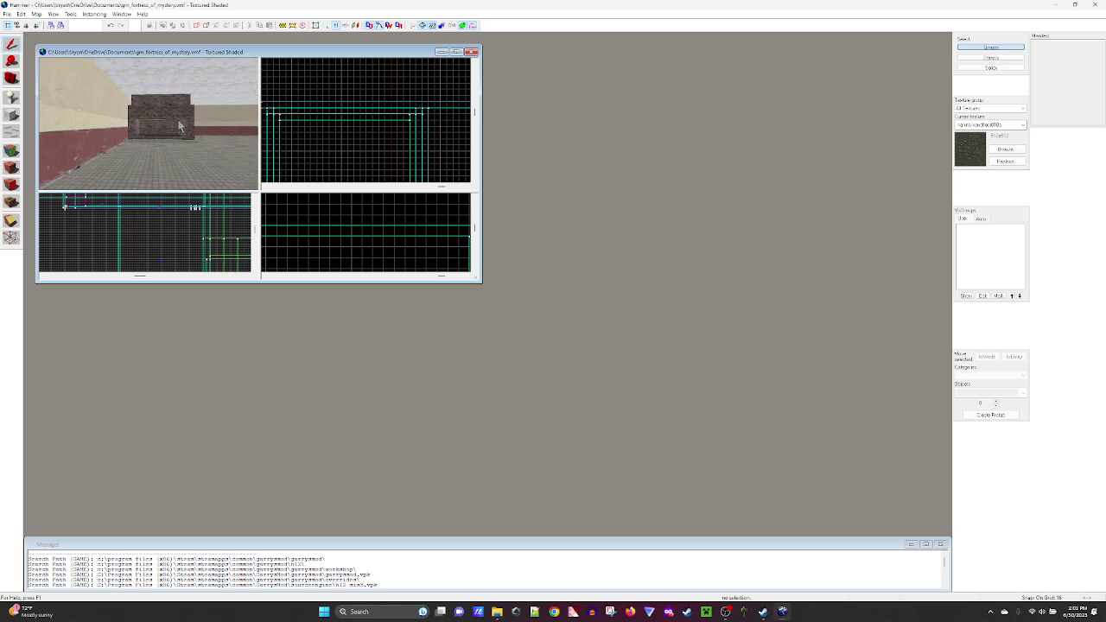
{"action": "key", "text": "z"}
{"action": "key", "text": "w"}
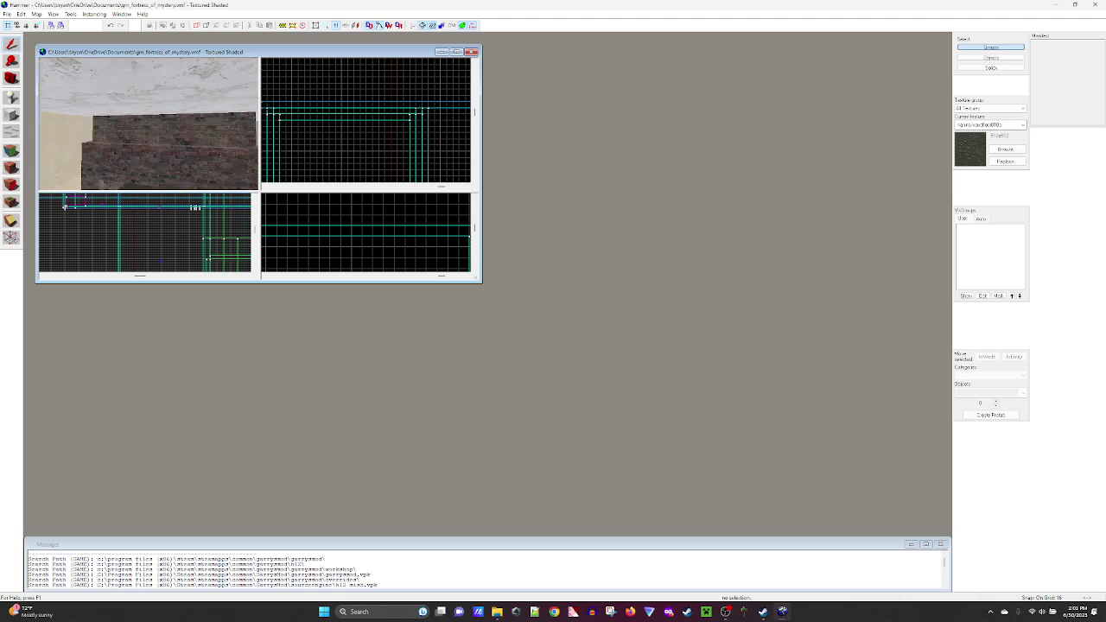
{"action": "key", "text": "w"}
{"action": "key", "text": "z"}
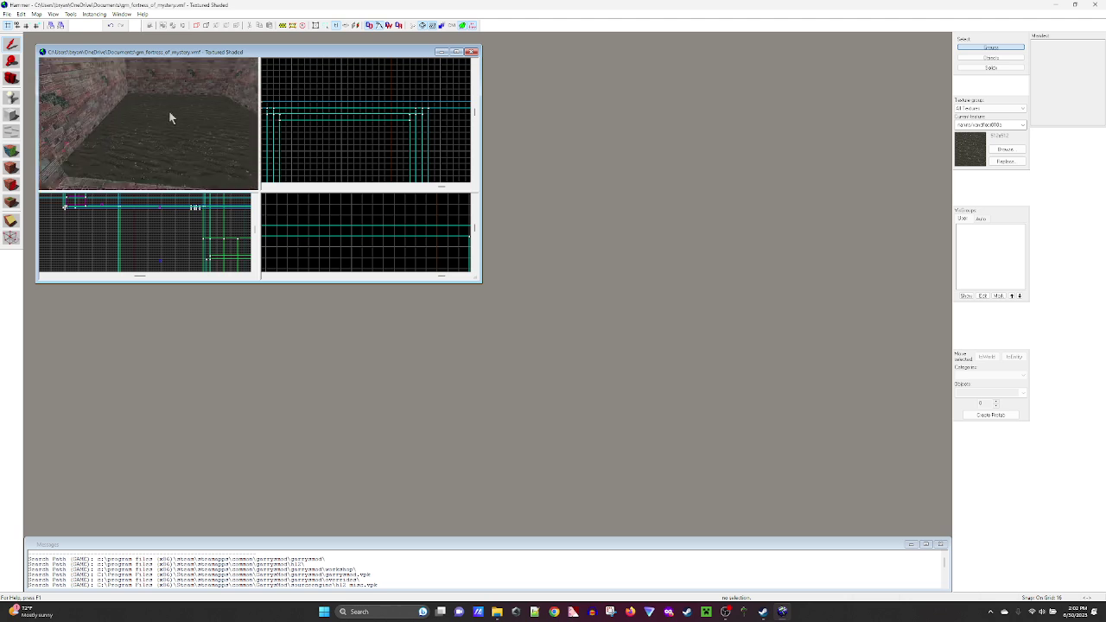
- Ready the Block tool with tools/toolstrigger as the current texture, filtering the texture browser by "trigger"
{"action": "left_click", "coordinate": [12, 115]}
{"action": "left_click", "coordinate": [1006, 151]}
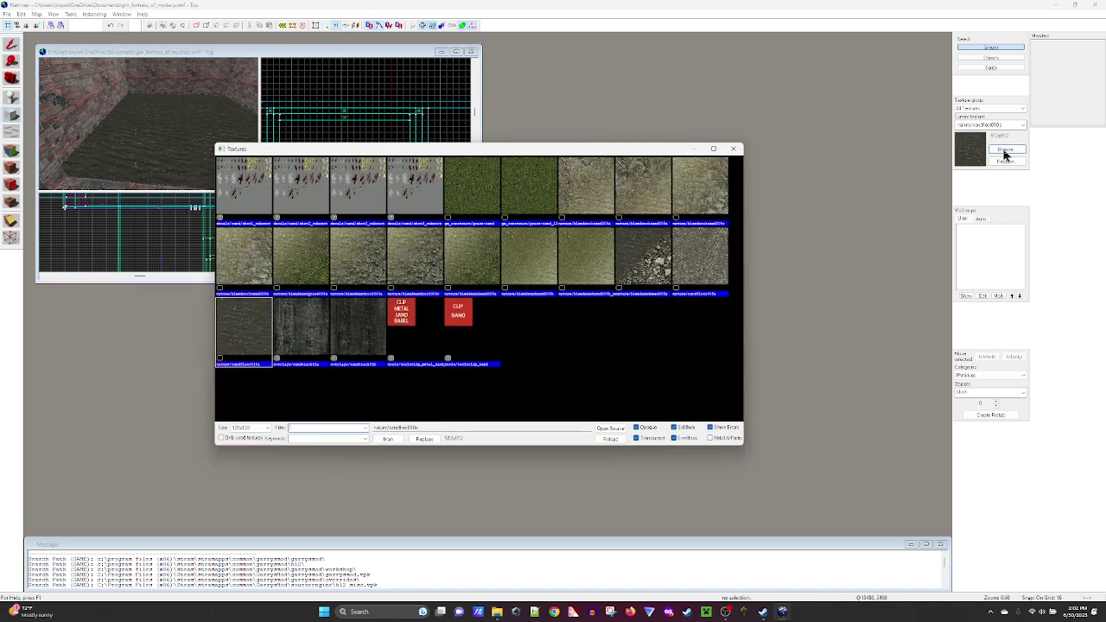
{"action": "type", "text": "trigger"}
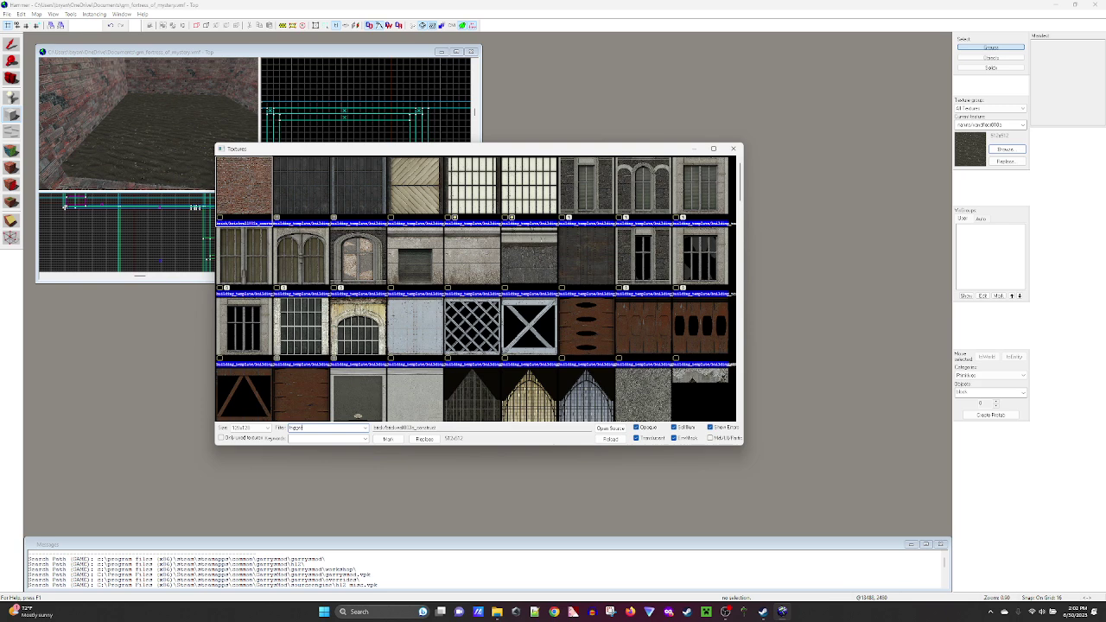
{"action": "double_click", "coordinate": [289, 203]}
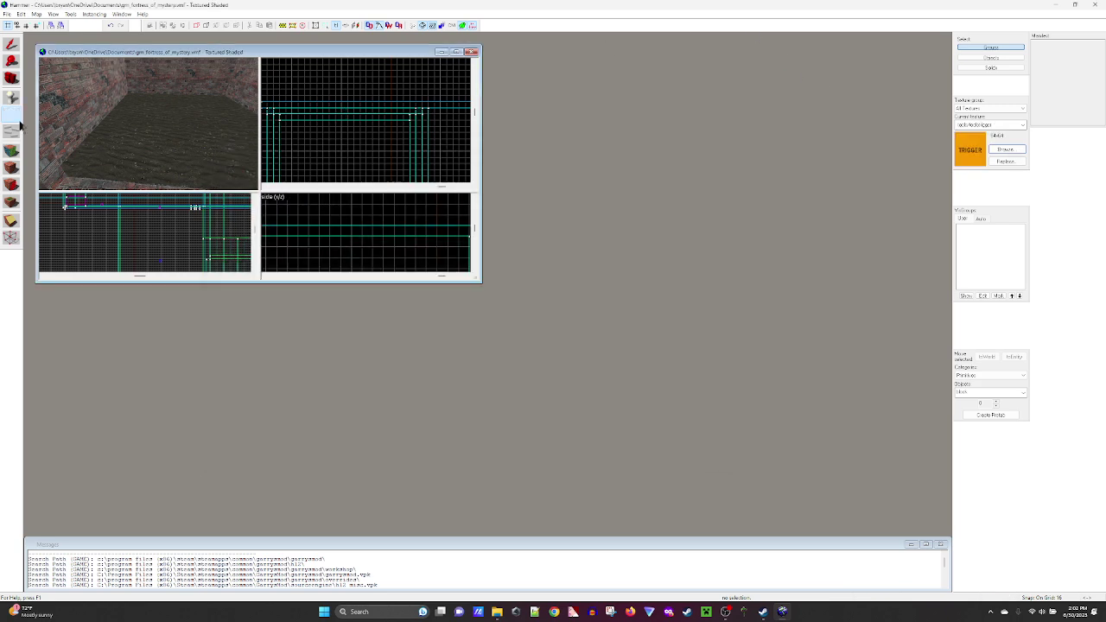
- Draw a block outline about 336 by 240 units inside the crusher's brick walls in the top view
{"action": "scroll", "coordinate": [319, 119], "scroll_direction": "down", "scroll_amount": 2}
{"action": "scroll", "coordinate": [298, 93], "scroll_direction": "up", "scroll_amount": 2}
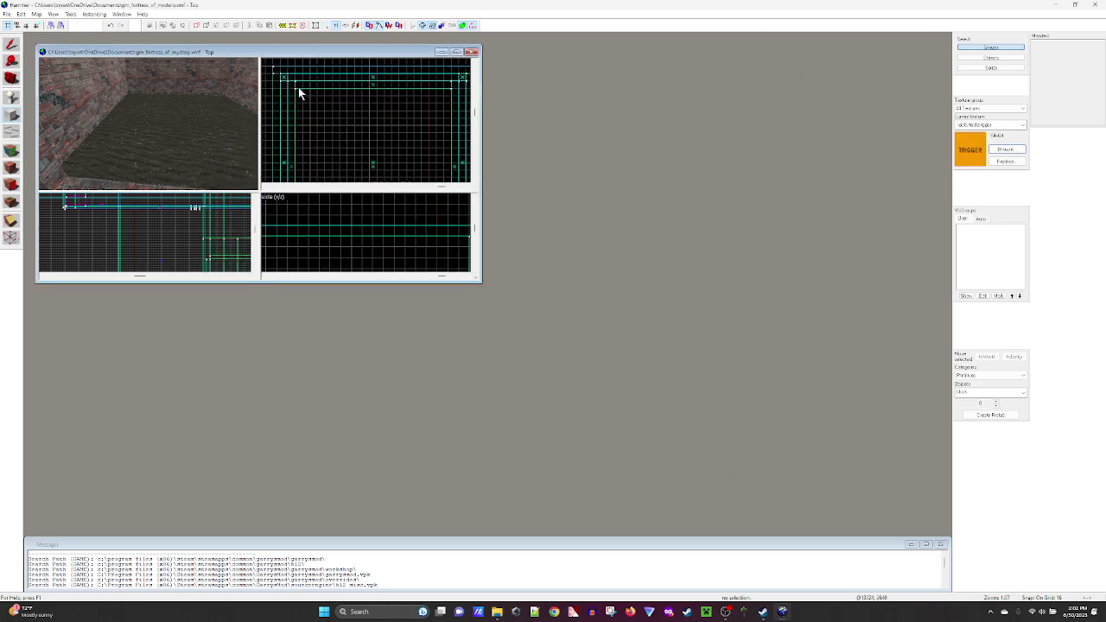
{"action": "scroll", "coordinate": [445, 148], "scroll_direction": "down", "scroll_amount": 6}
{"action": "left_click_drag", "start_coordinate": [461, 181], "coordinate": [399, 118]}
{"action": "middle_click_drag", "start_coordinate": [436, 141], "coordinate": [399, 118]}
{"action": "mouse_move", "coordinate": [399, 119]}
{"action": "left_mouse_down"}
{"action": "mouse_move", "coordinate": [392, 109]}
{"action": "mouse_move", "coordinate": [409, 138]}
{"action": "left_mouse_up"}
{"action": "scroll", "coordinate": [407, 124], "scroll_direction": "up", "scroll_amount": 1}
{"action": "scroll", "coordinate": [336, 112], "scroll_direction": "up", "scroll_amount": 2}
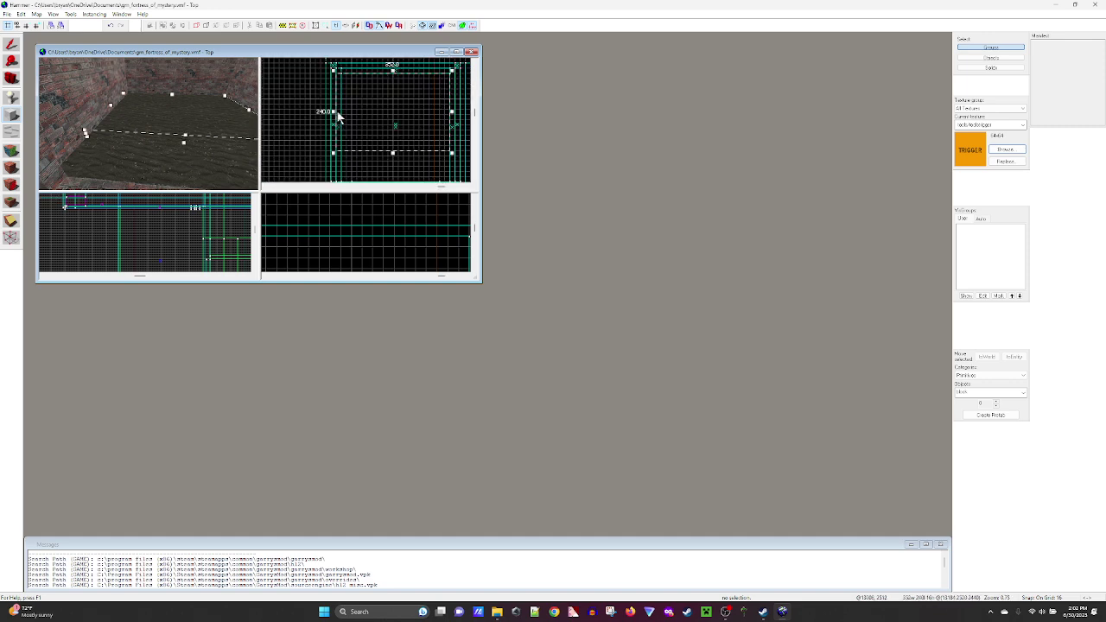
- Extend the trigger block's outline upward to a height of 160 units in the side view
{"action": "scroll", "coordinate": [329, 237], "scroll_direction": "down", "scroll_amount": 3}
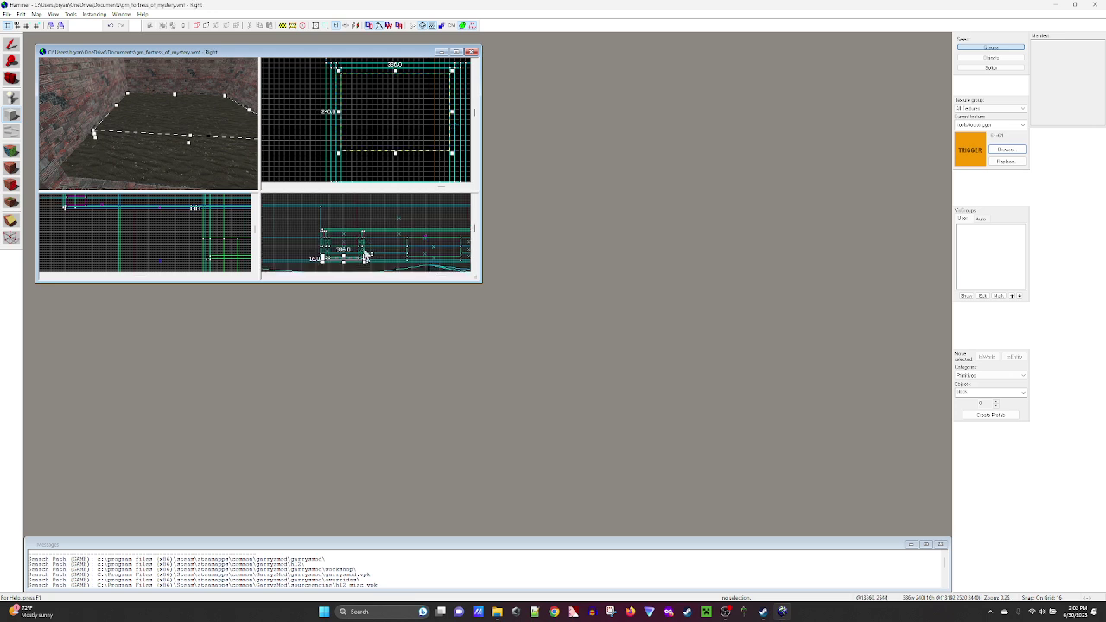
{"action": "scroll", "coordinate": [339, 262], "scroll_direction": "up", "scroll_amount": 5}
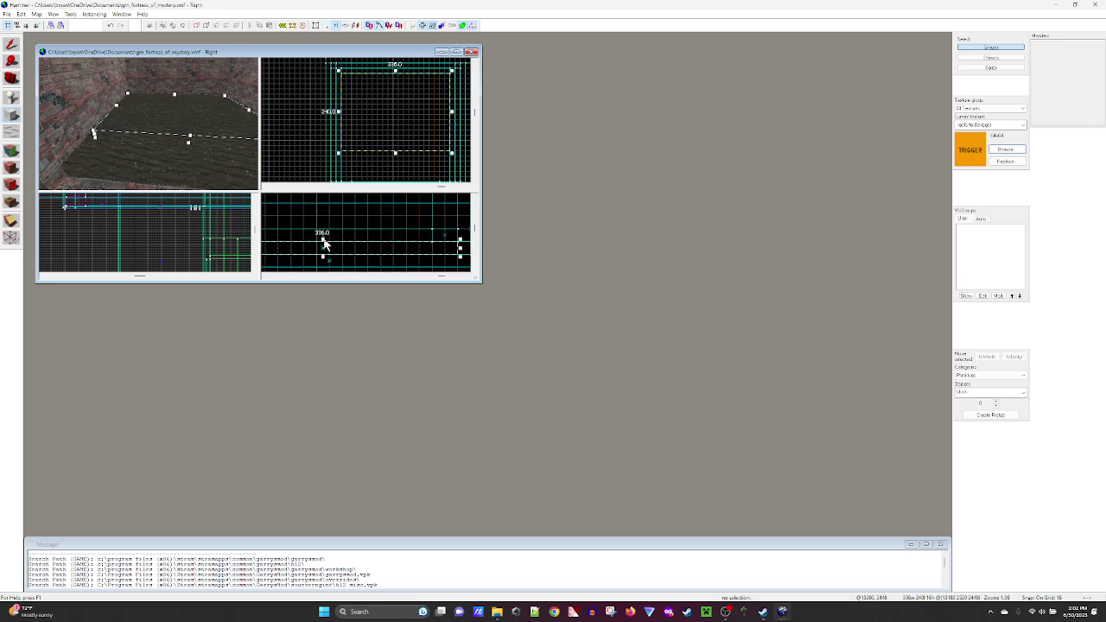
{"action": "left_click_drag", "start_coordinate": [325, 240], "coordinate": [330, 192]}
{"action": "scroll", "coordinate": [402, 226], "scroll_direction": "down", "scroll_amount": 7}
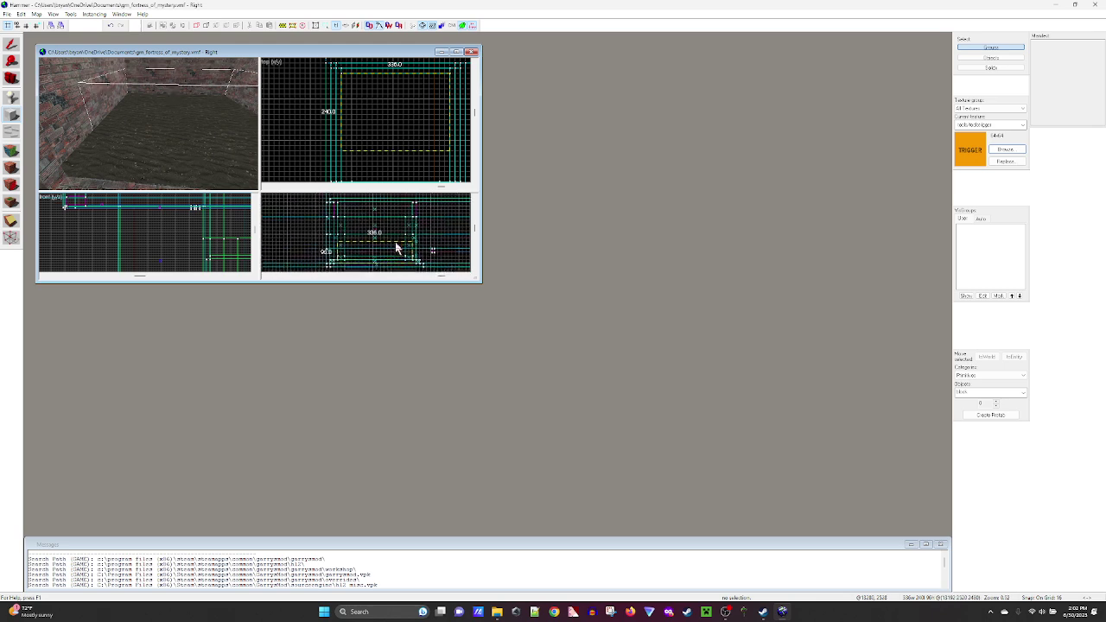
{"action": "left_click_drag", "start_coordinate": [395, 245], "coordinate": [388, 230]}
{"action": "key", "text": "z"}
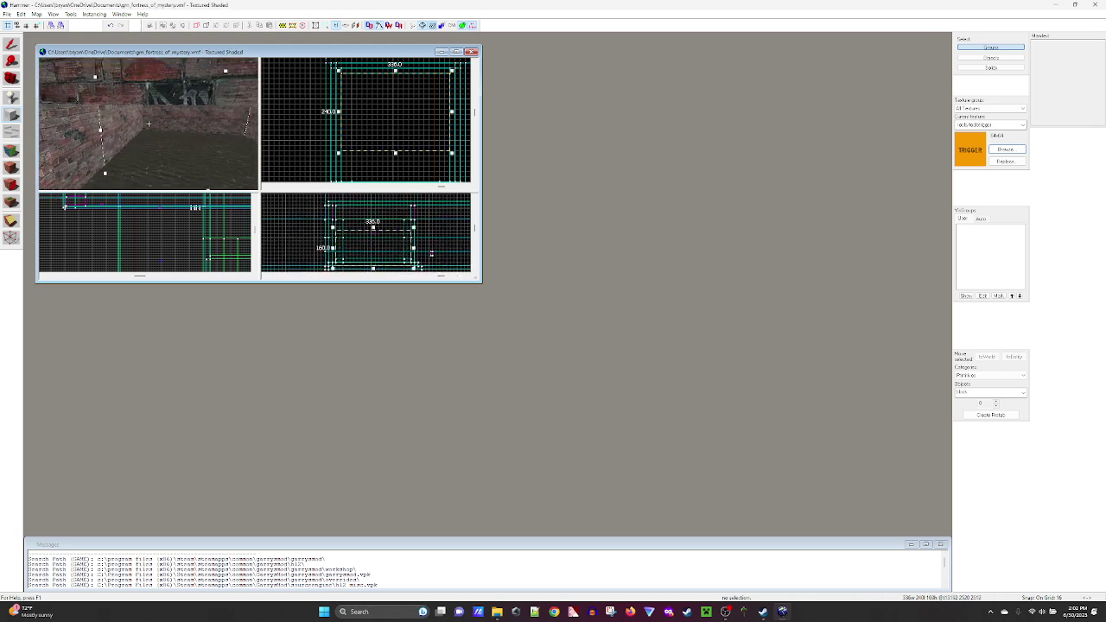
{"action": "key", "text": "z"}
{"action": "scroll", "coordinate": [399, 234], "scroll_direction": "up", "scroll_amount": 3}
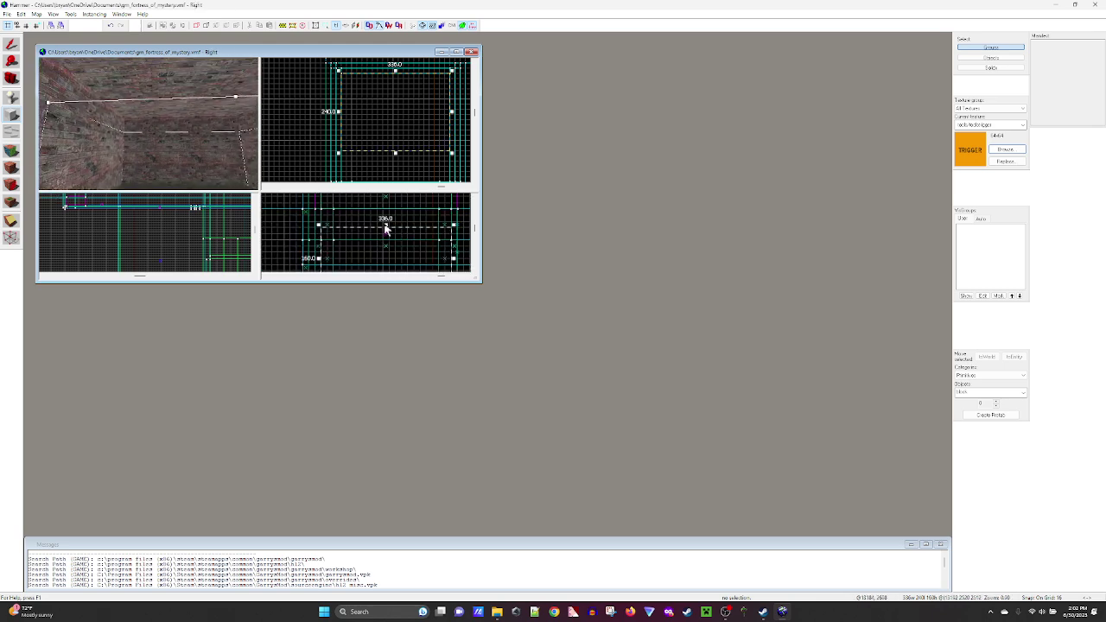
- Raise the outline's height to 192 units and create the trigger brush inside the crusher
{"action": "left_click_drag", "start_coordinate": [387, 225], "coordinate": [385, 206]}
{"action": "scroll", "coordinate": [389, 235], "scroll_direction": "down", "scroll_amount": 2}
{"action": "scroll", "coordinate": [373, 252], "scroll_direction": "up", "scroll_amount": 1}
{"action": "scroll", "coordinate": [366, 245], "scroll_direction": "up", "scroll_amount": 3}
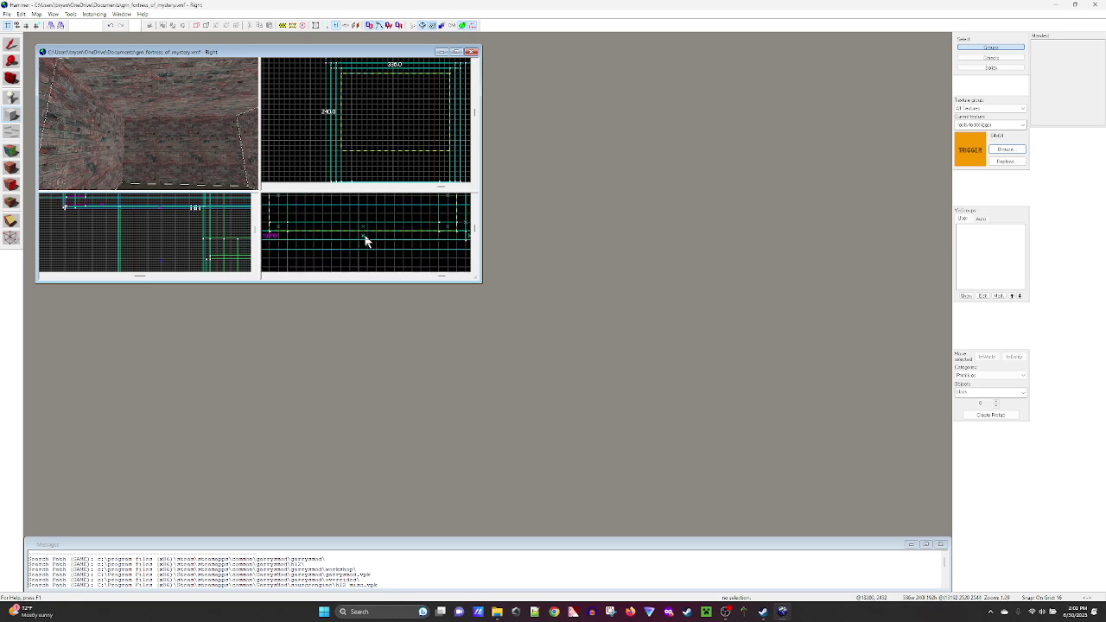
{"action": "key", "text": "z"}
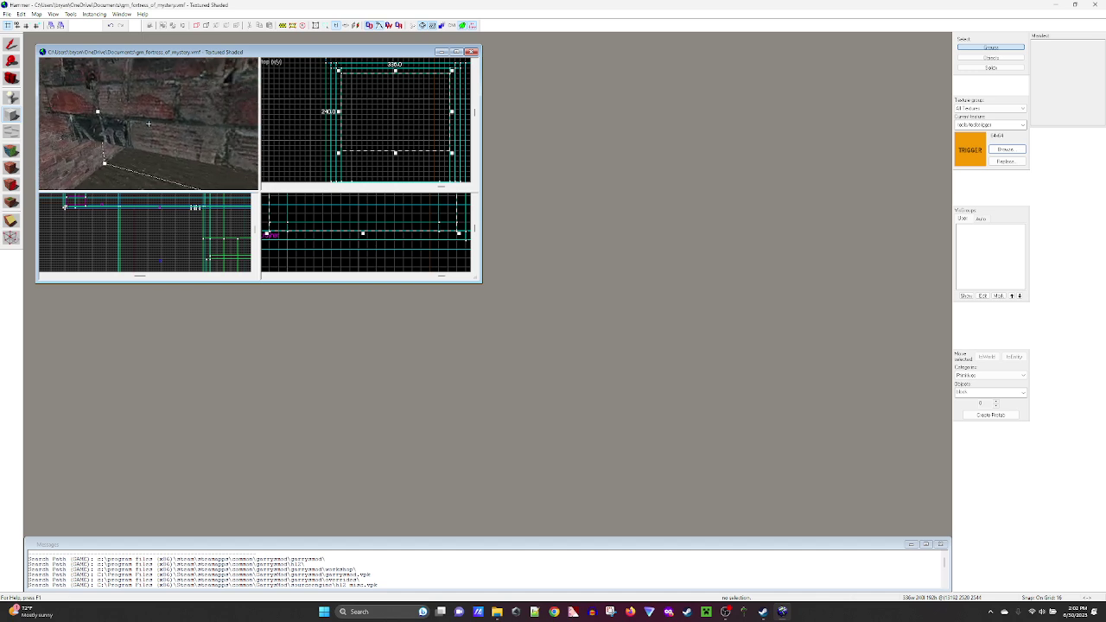
{"action": "key", "text": "z"}
{"action": "scroll", "coordinate": [151, 126], "scroll_direction": "down", "scroll_amount": 3}
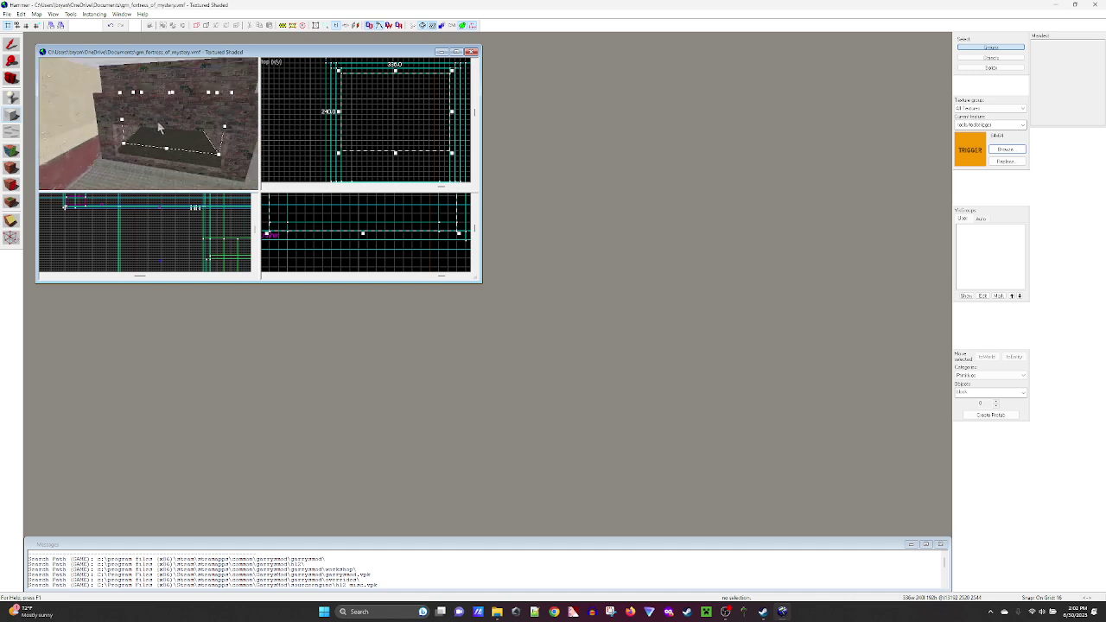
{"action": "key", "text": "Return"}
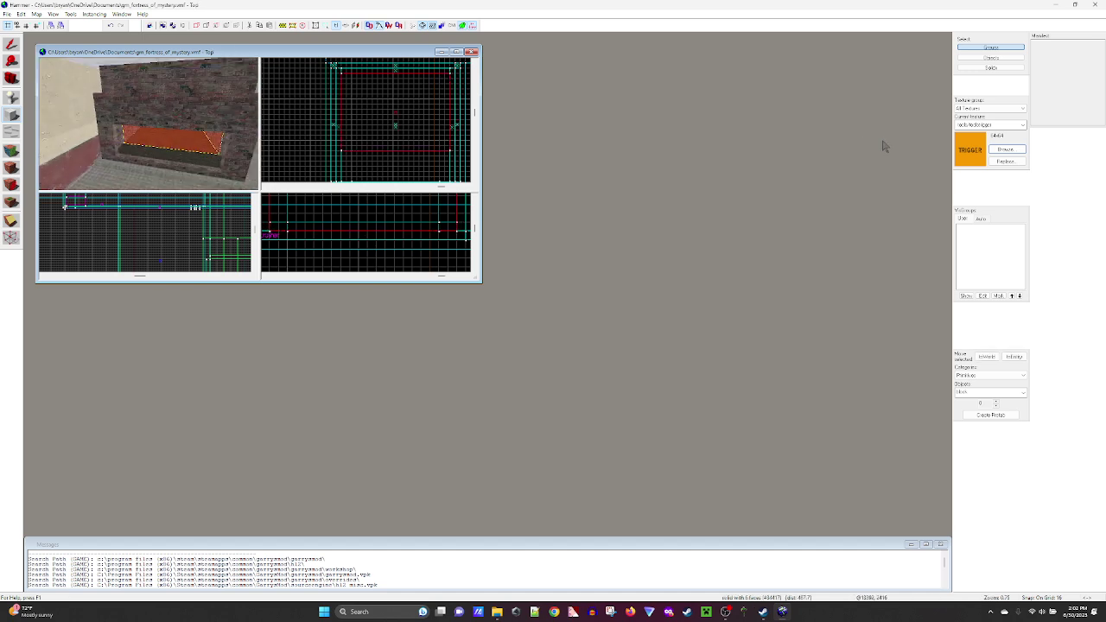
{"action": "left_click", "coordinate": [995, 150]}
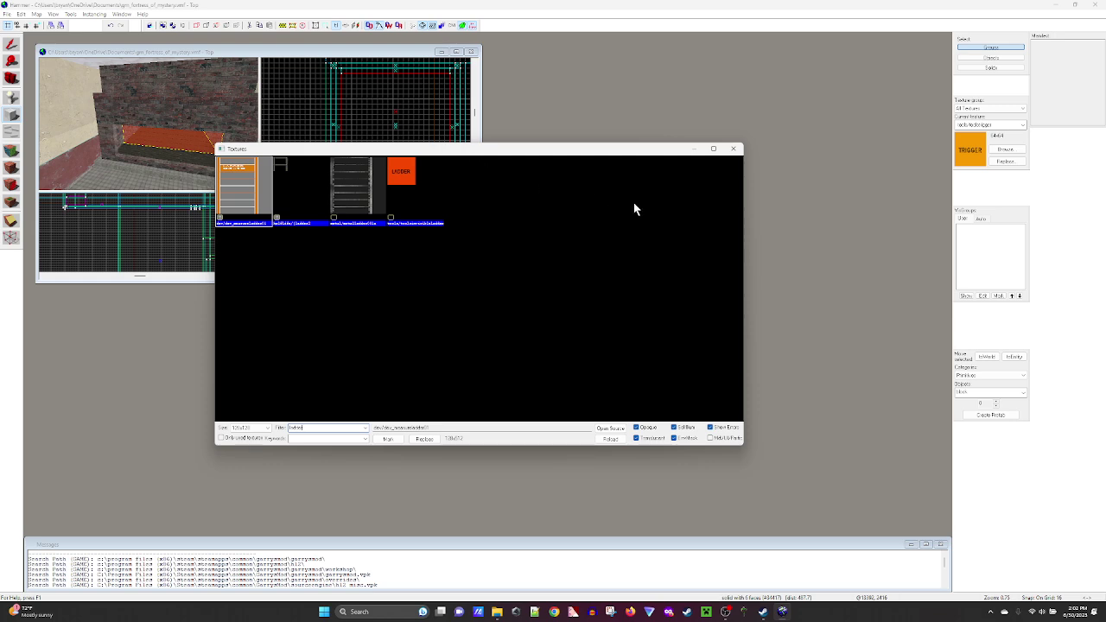
{"action": "left_click", "coordinate": [411, 200]}
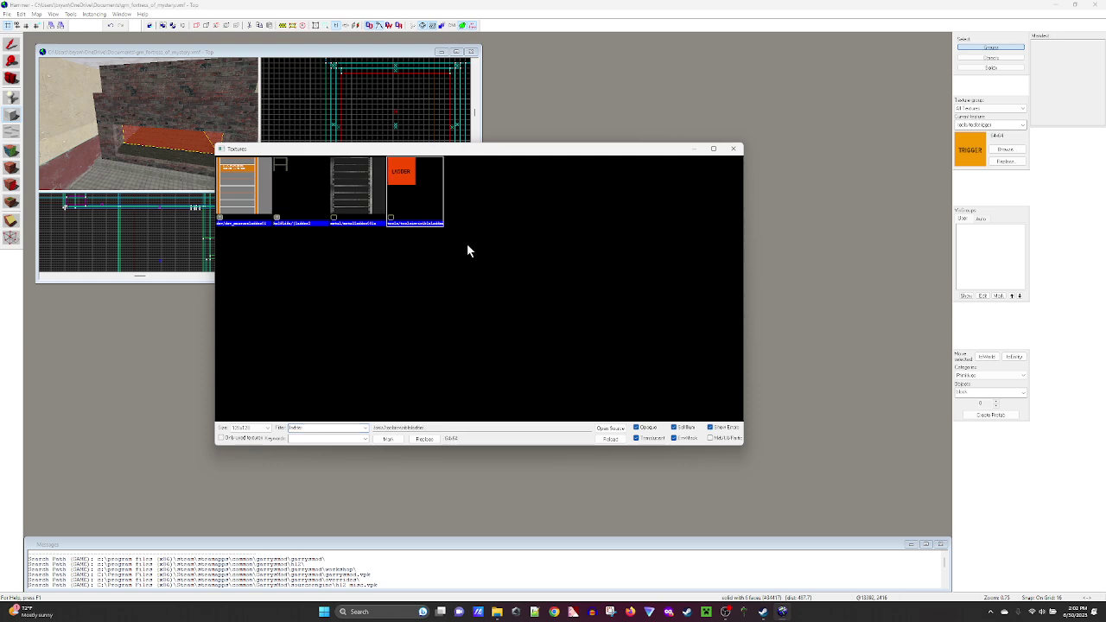
{"action": "left_click", "coordinate": [735, 148]}
- Tie the trigger brush inside the crusher to an entity
{"action": "scroll", "coordinate": [169, 147], "scroll_direction": "up", "scroll_amount": 3}
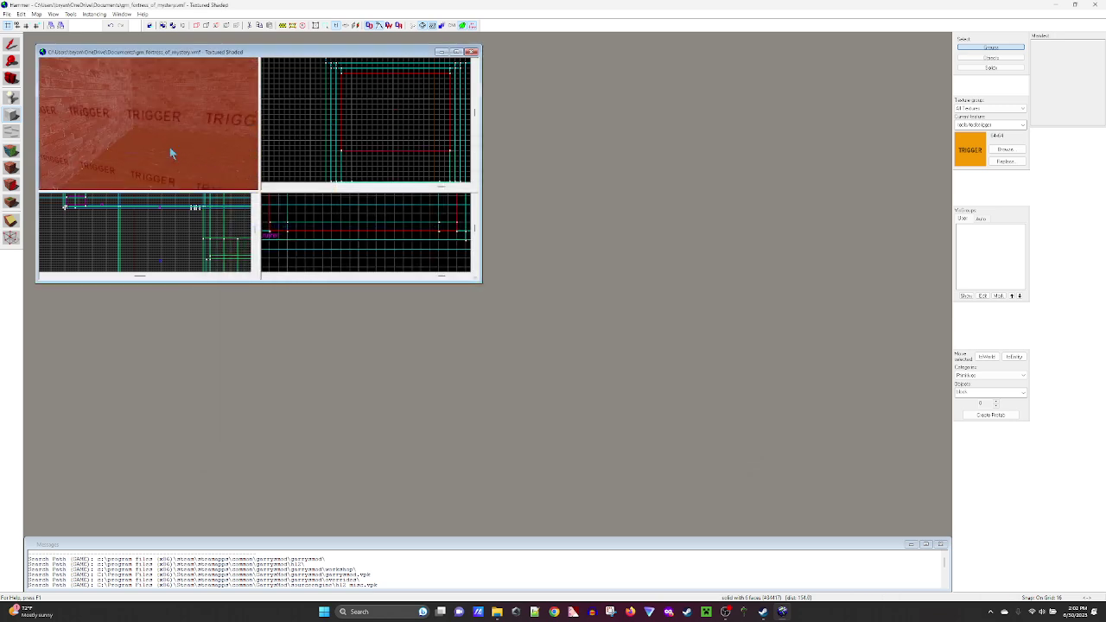
{"action": "scroll", "coordinate": [178, 125], "scroll_direction": "down", "scroll_amount": 4}
{"action": "scroll", "coordinate": [149, 124], "scroll_direction": "up", "scroll_amount": 2}
{"action": "scroll", "coordinate": [149, 124], "scroll_direction": "down", "scroll_amount": 3}
{"action": "scroll", "coordinate": [149, 130], "scroll_direction": "up", "scroll_amount": 3}
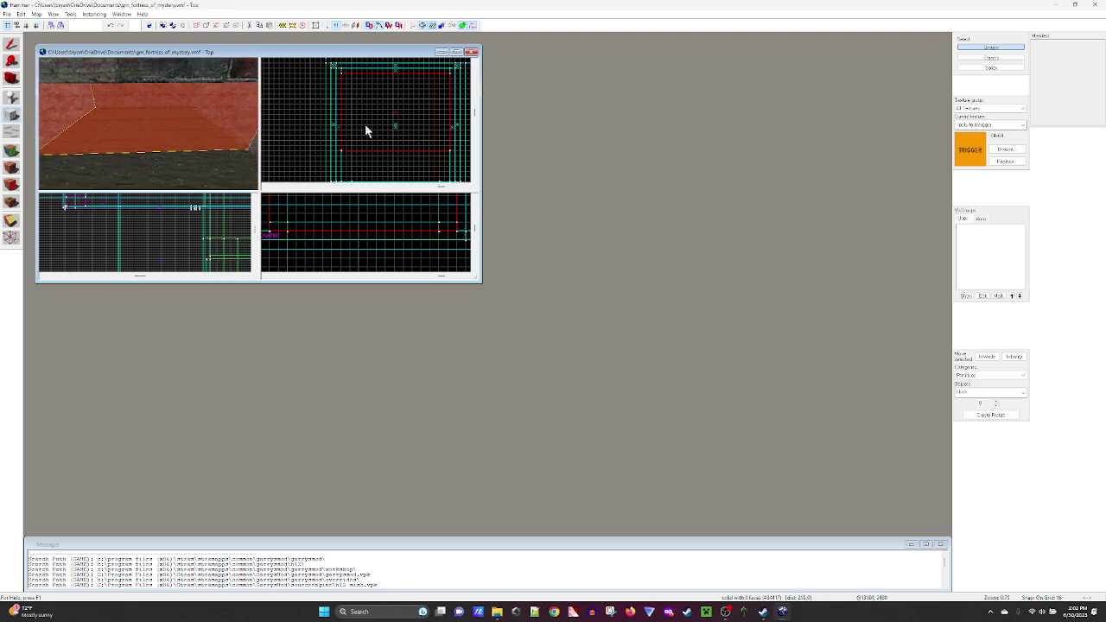
{"action": "scroll", "coordinate": [363, 121], "scroll_direction": "down", "scroll_amount": 2}
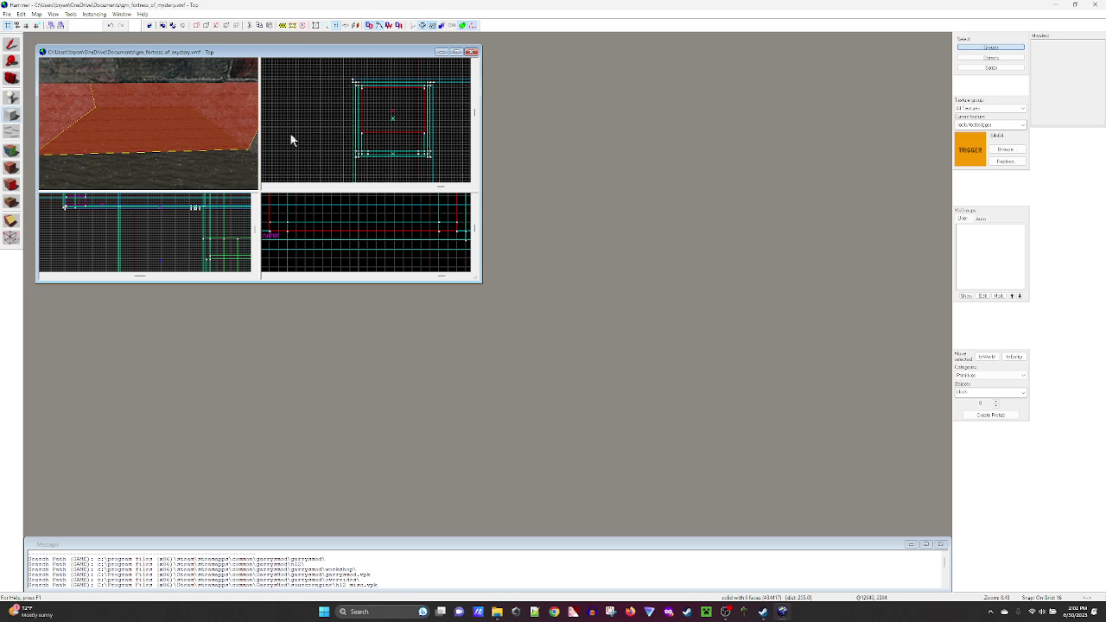
{"action": "key", "text": "ctrl+t"}
- Change the trigger brush's entity class to trigger_remove and apply it
{"action": "key", "text": "BackSpace"}
{"action": "key", "text": "BackSpace"}
{"action": "key", "text": "BackSpace"}
{"action": "key", "text": "BackSpace"}
{"action": "key", "text": "BackSpace"}
{"action": "key", "text": "BackSpace"}
{"action": "key", "text": "BackSpace"}
{"action": "key", "text": "BackSpace"}
{"action": "key", "text": "BackSpace"}
{"action": "key", "text": "BackSpace"}
{"action": "key", "text": "BackSpace"}
{"action": "type", "text": "de"}
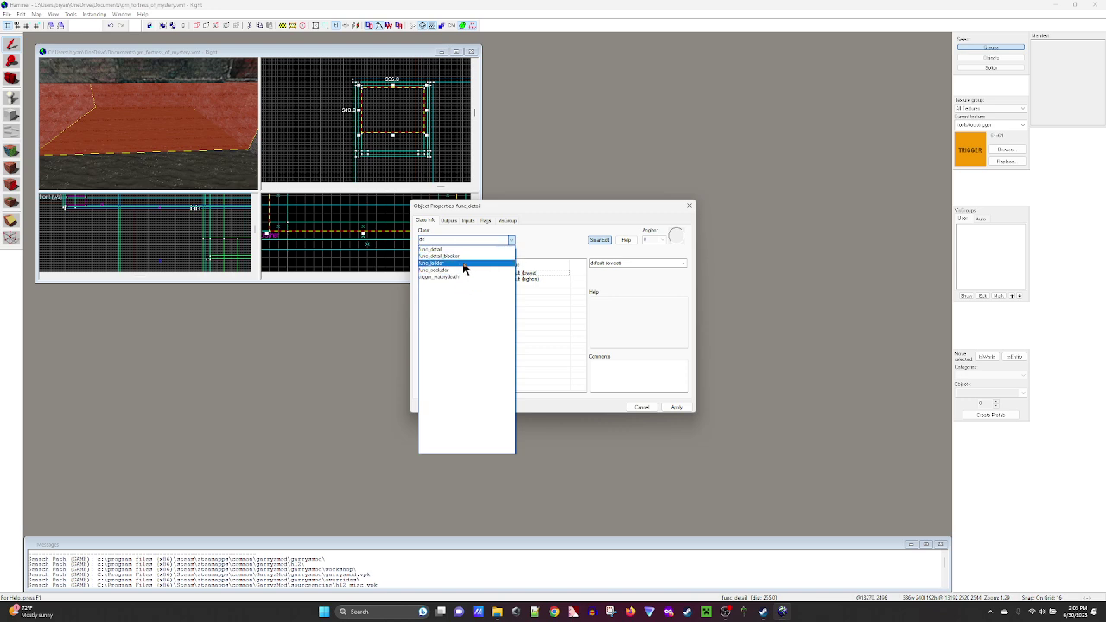
{"action": "key", "text": "BackSpace"}
{"action": "key", "text": "BackSpace"}
{"action": "key", "text": "BackSpace"}
{"action": "type", "text": "re"}
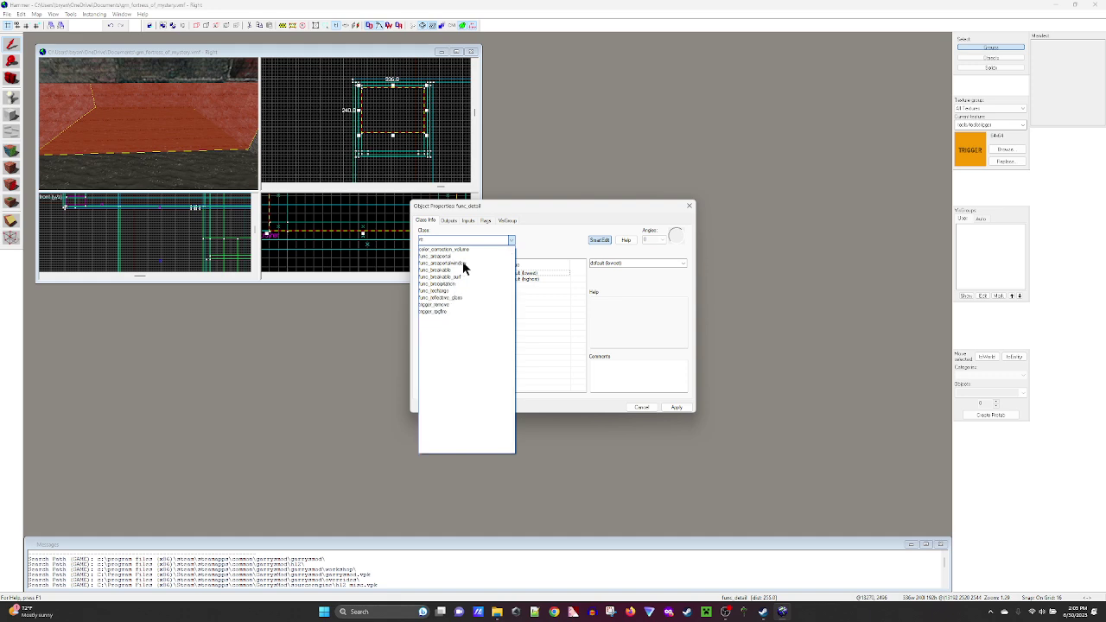
{"action": "left_click", "coordinate": [452, 304]}
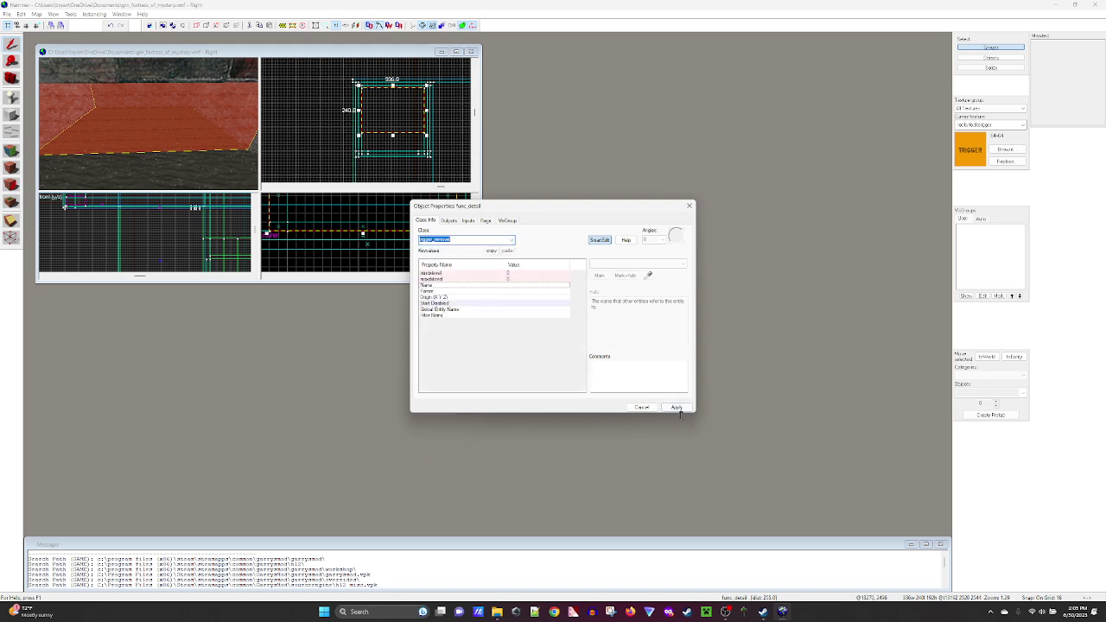
{"action": "left_click", "coordinate": [676, 407]}
- Disable the trigger's Clients flag, enable NPCs, Physics Objects and Physics debris, apply the flags and close the properties
{"action": "left_click", "coordinate": [484, 221]}
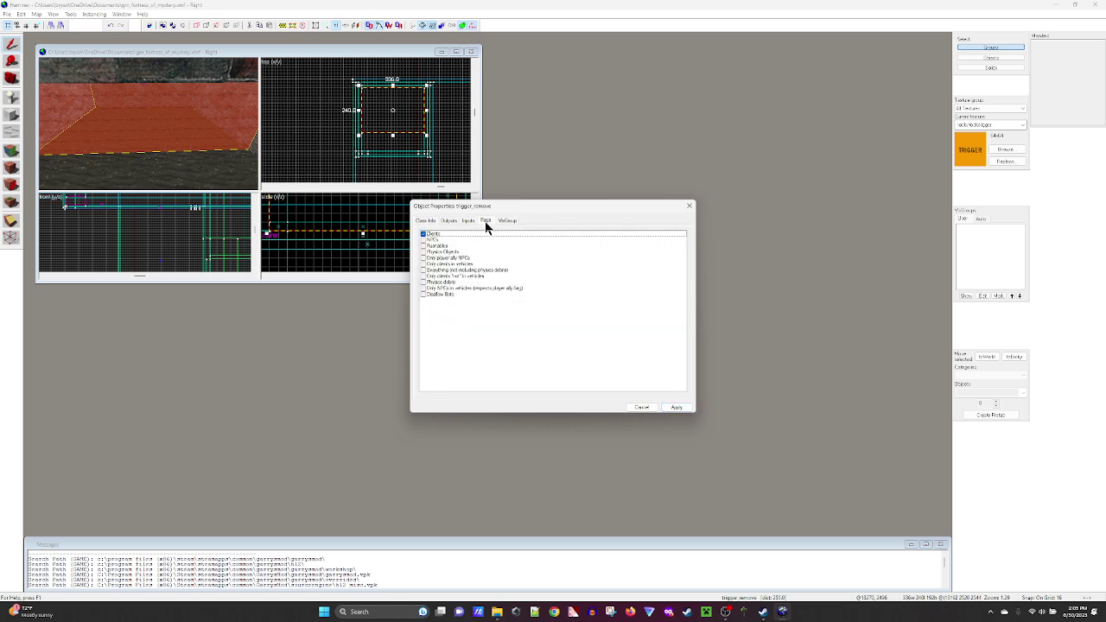
{"action": "left_click", "coordinate": [423, 237]}
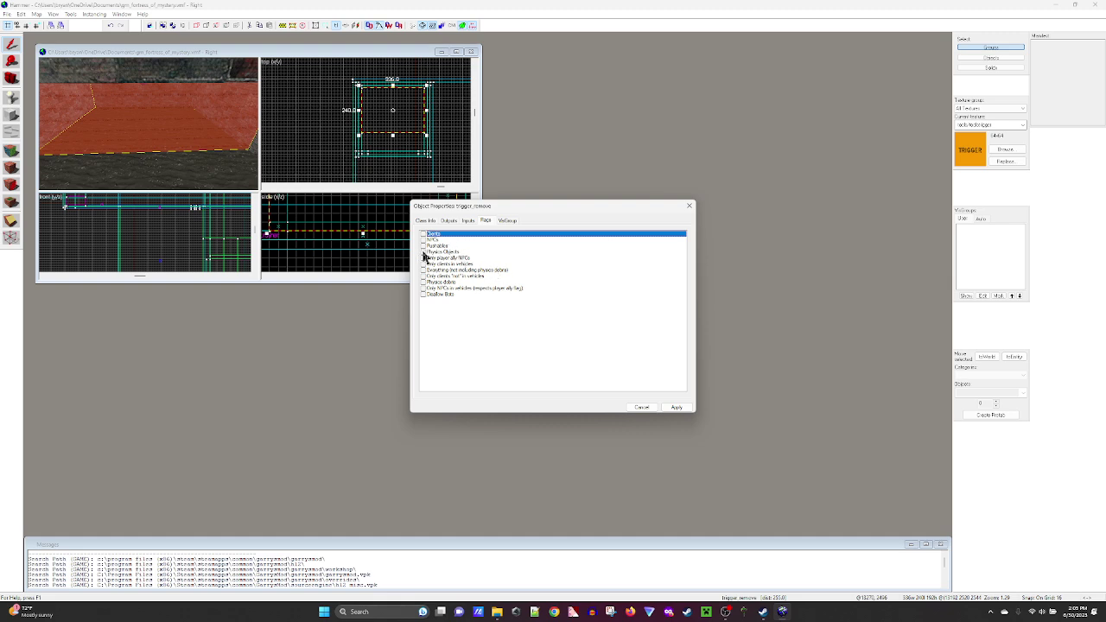
{"action": "left_click", "coordinate": [423, 251]}
{"action": "left_click", "coordinate": [424, 240]}
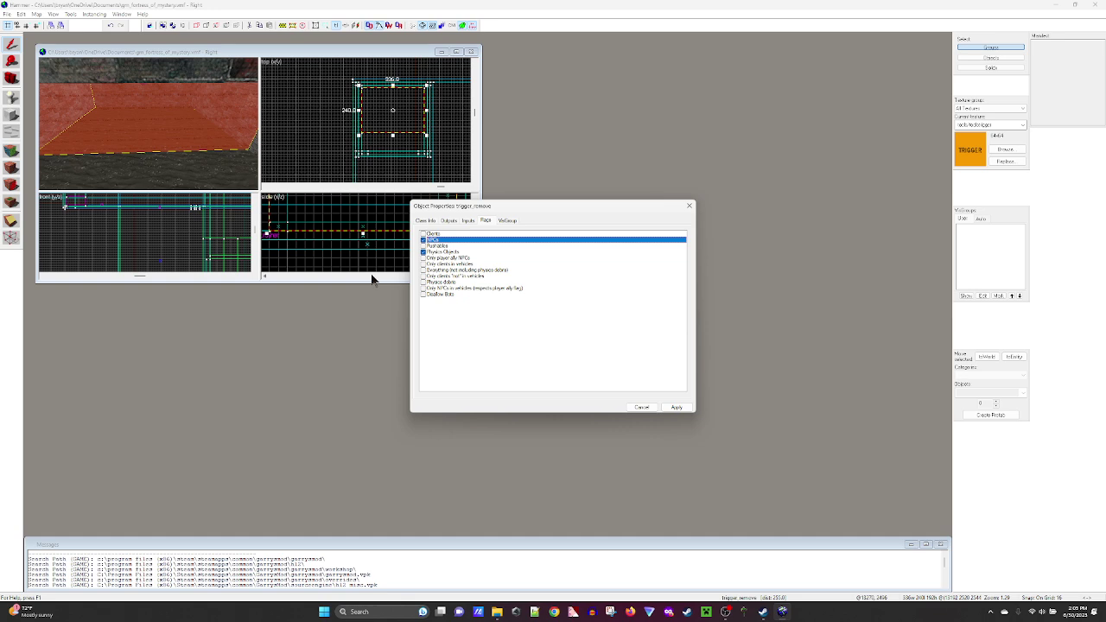
{"action": "left_click", "coordinate": [423, 282]}
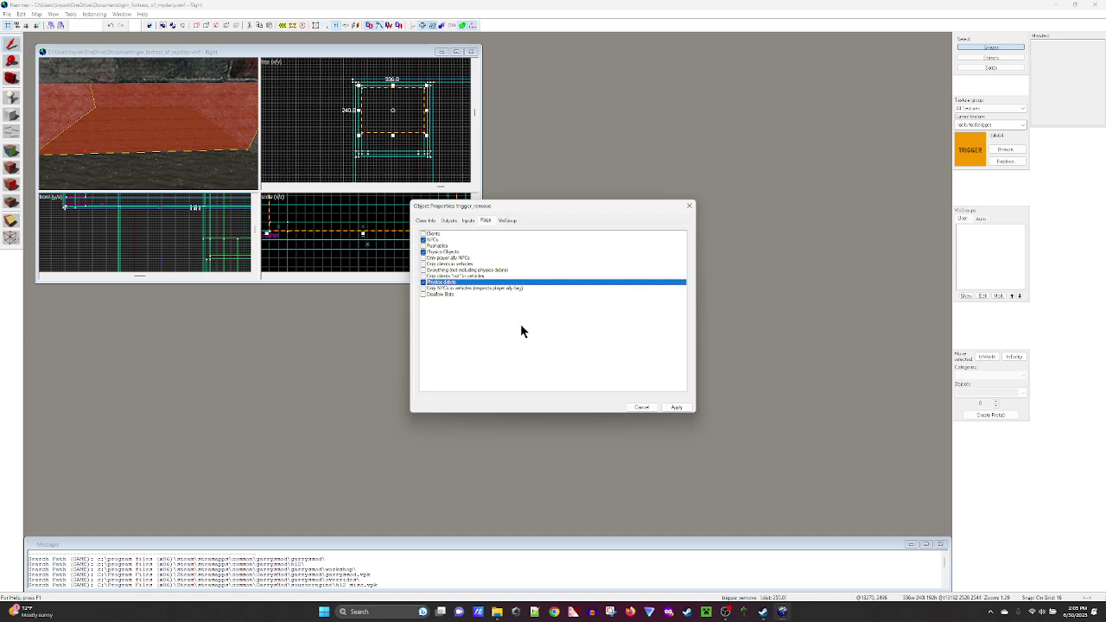
{"action": "left_click", "coordinate": [682, 411]}
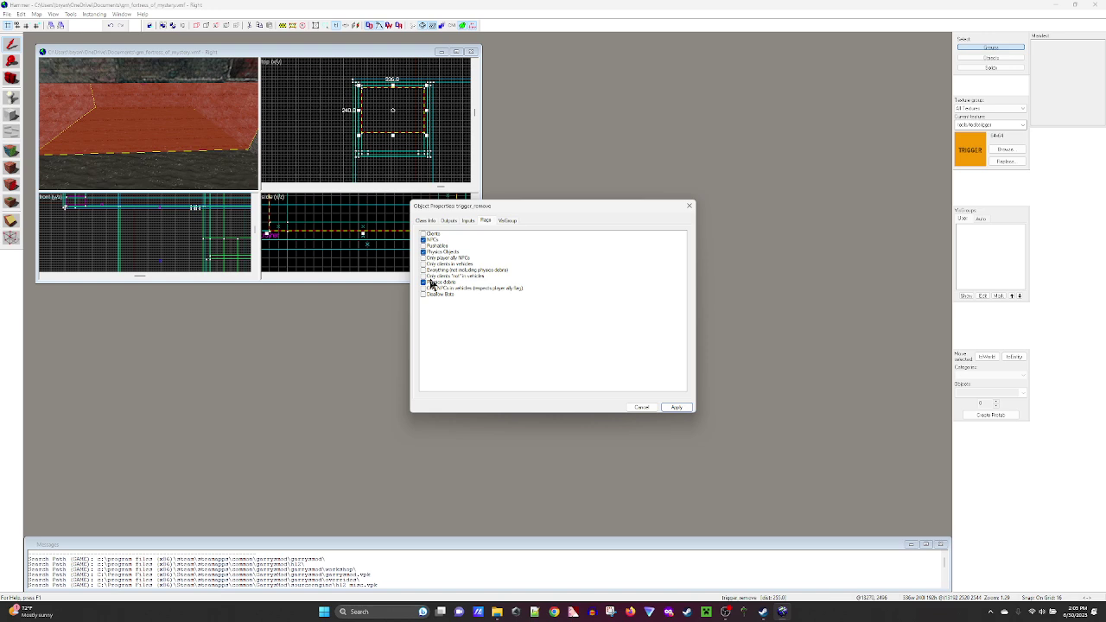
{"action": "left_click", "coordinate": [677, 407]}
{"action": "left_click", "coordinate": [643, 406]}
- Ready the Entity tool with env_fire as the entity to place
{"action": "scroll", "coordinate": [184, 142], "scroll_direction": "down", "scroll_amount": 5}
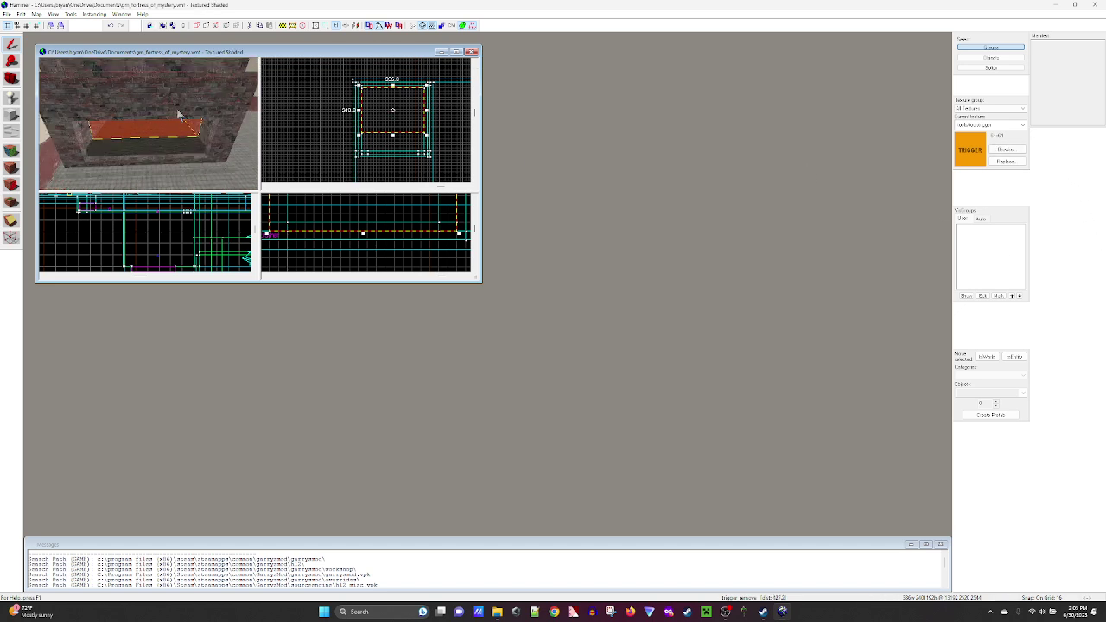
{"action": "left_click", "coordinate": [12, 97]}
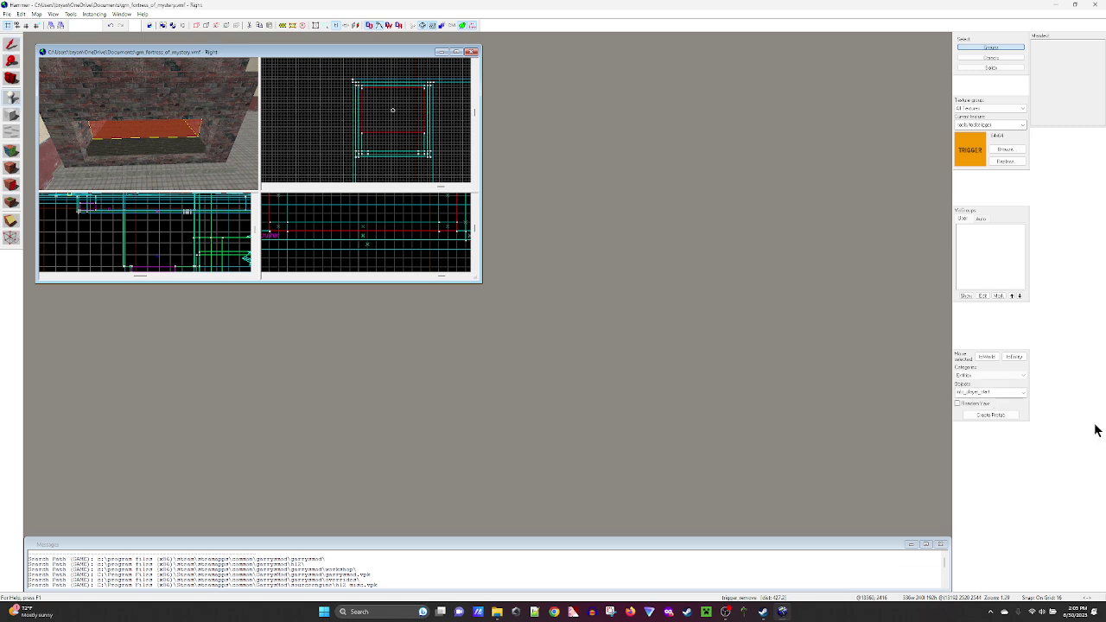
{"action": "left_click", "coordinate": [1002, 393]}
{"action": "type", "text": "en"}
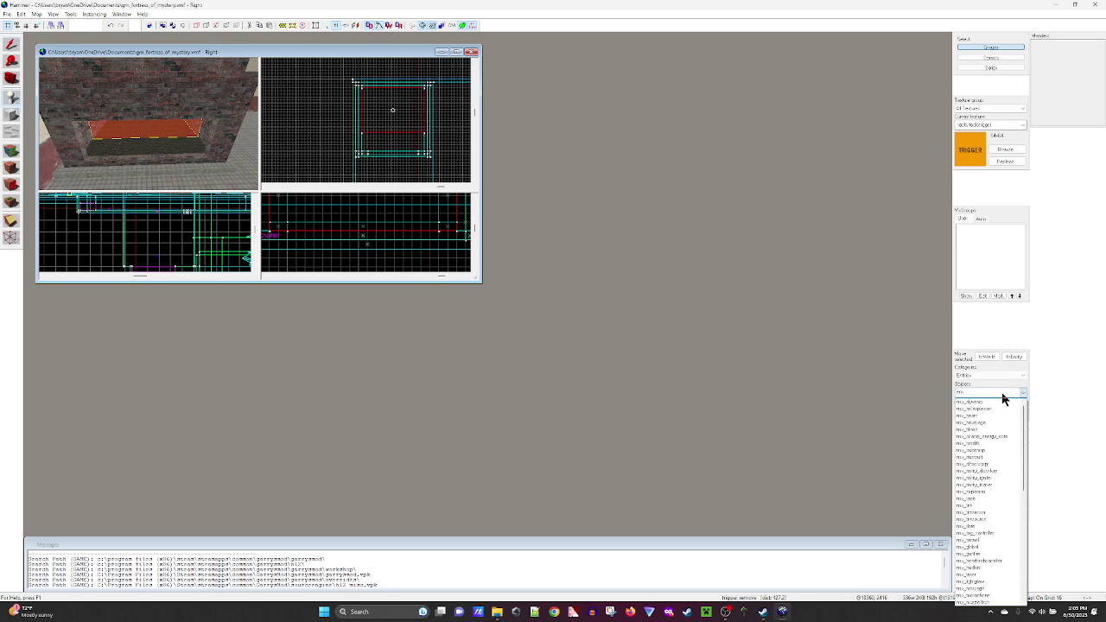
{"action": "type", "text": "v_f"}
{"action": "left_click", "coordinate": [1002, 410]}
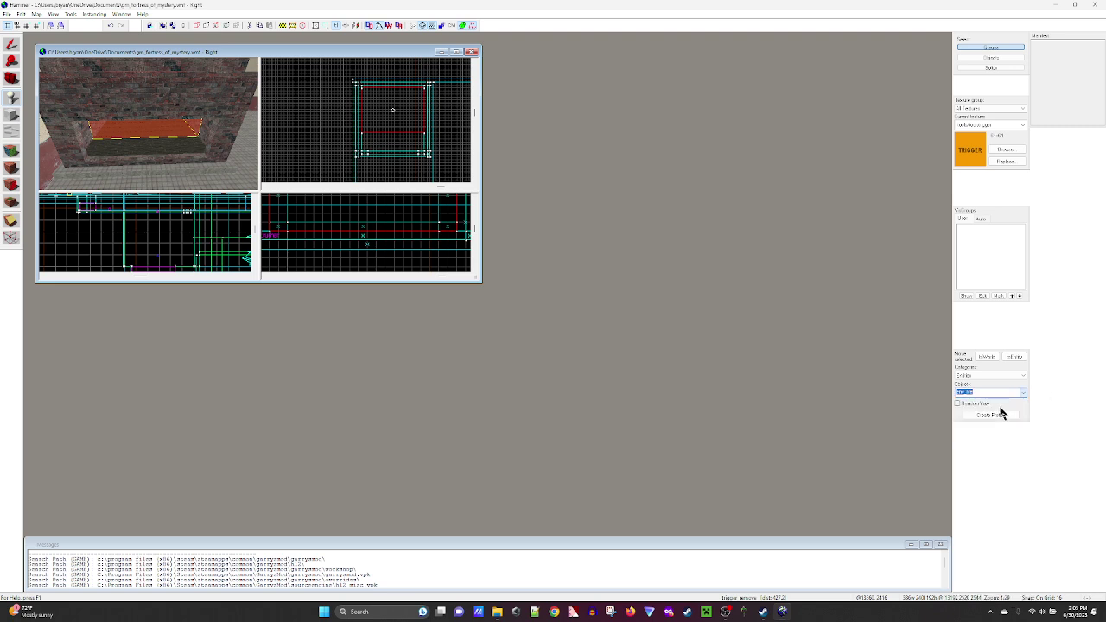
- Place an env_fire entity on the sand floor near a front corner of the crusher
{"action": "scroll", "coordinate": [145, 146], "scroll_direction": "up", "scroll_amount": 2}
{"action": "key", "text": "z"}
{"action": "key", "text": "z"}
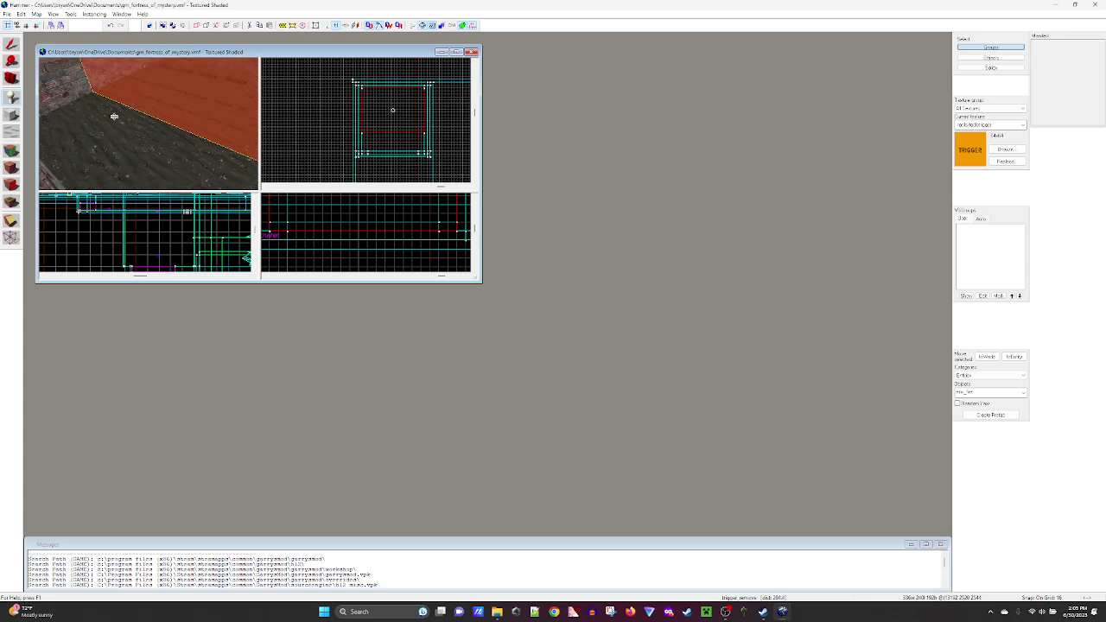
{"action": "left_click", "coordinate": [70, 128]}
{"action": "key", "text": "shift+s"}
{"action": "key", "text": "z"}
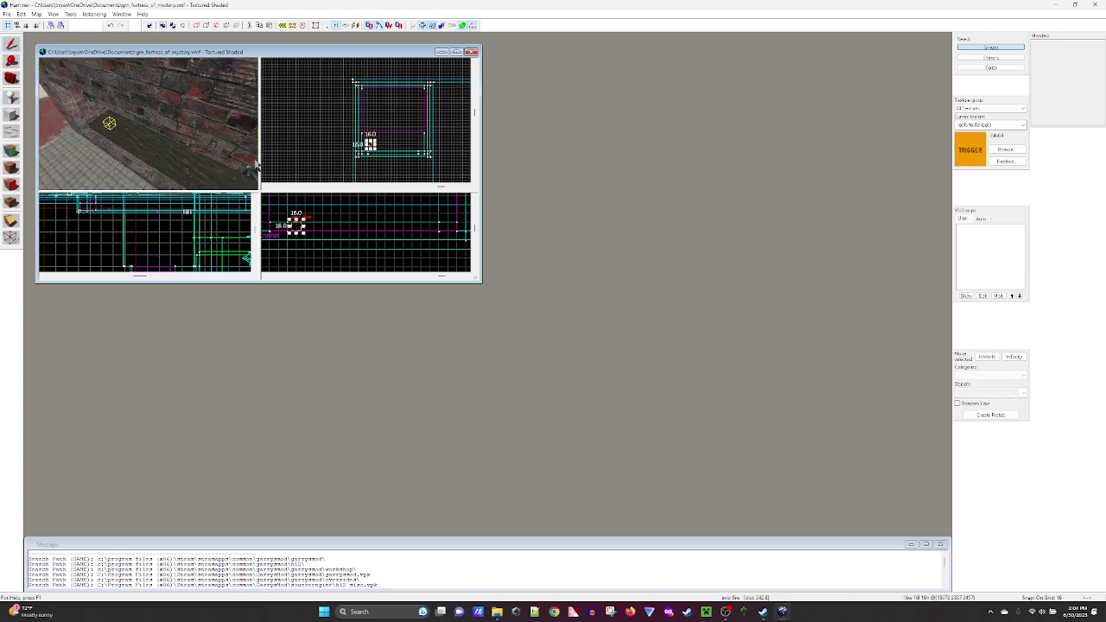
- Enable the Infinite Duration, Smokeless and Start On flags of the placed env_fire and apply them
{"action": "scroll", "coordinate": [379, 159], "scroll_direction": "down", "scroll_amount": 4}
{"action": "scroll", "coordinate": [377, 150], "scroll_direction": "up", "scroll_amount": 5}
{"action": "scroll", "coordinate": [376, 153], "scroll_direction": "up", "scroll_amount": 3}
{"action": "right_click", "coordinate": [356, 130]}
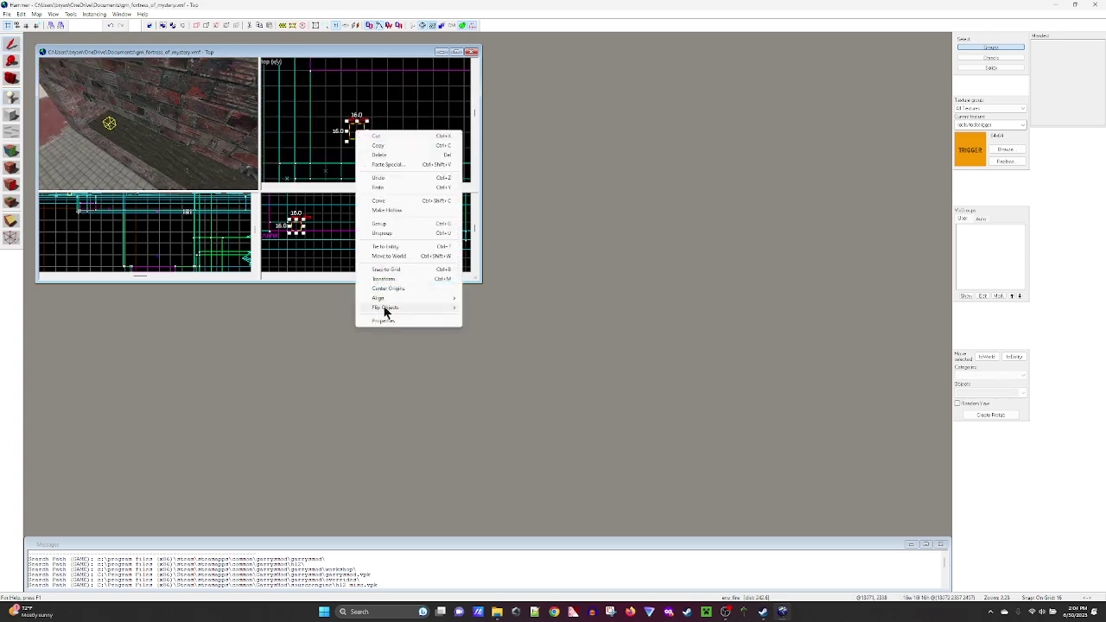
{"action": "left_click", "coordinate": [389, 321]}
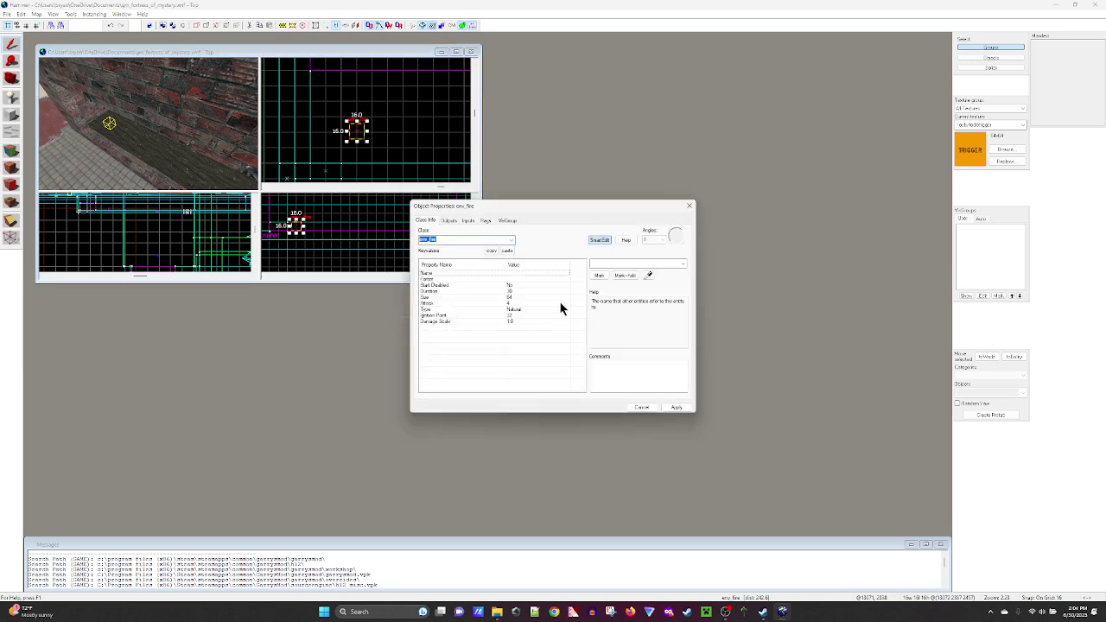
{"action": "left_click", "coordinate": [484, 221]}
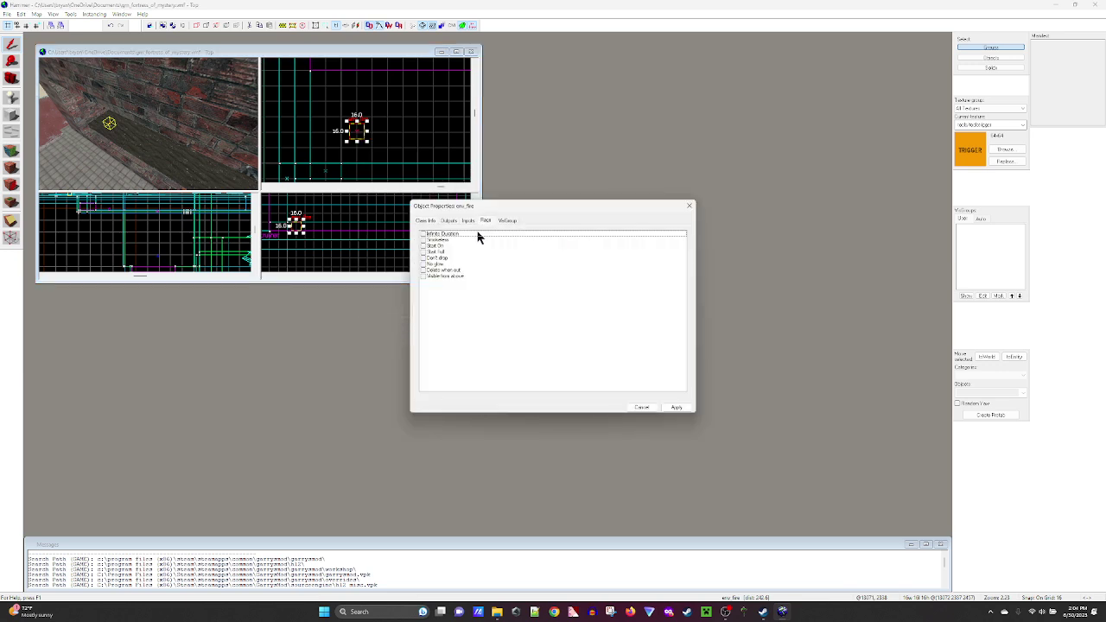
{"action": "left_click", "coordinate": [424, 241]}
{"action": "left_click", "coordinate": [425, 246]}
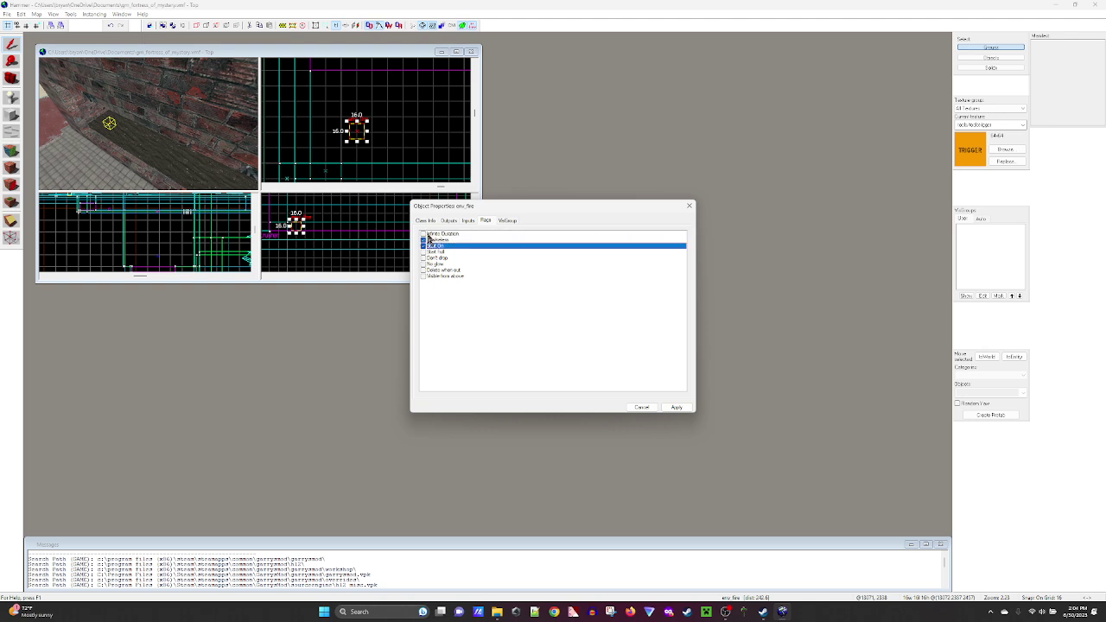
{"action": "left_click", "coordinate": [425, 234]}
{"action": "left_click", "coordinate": [687, 409]}
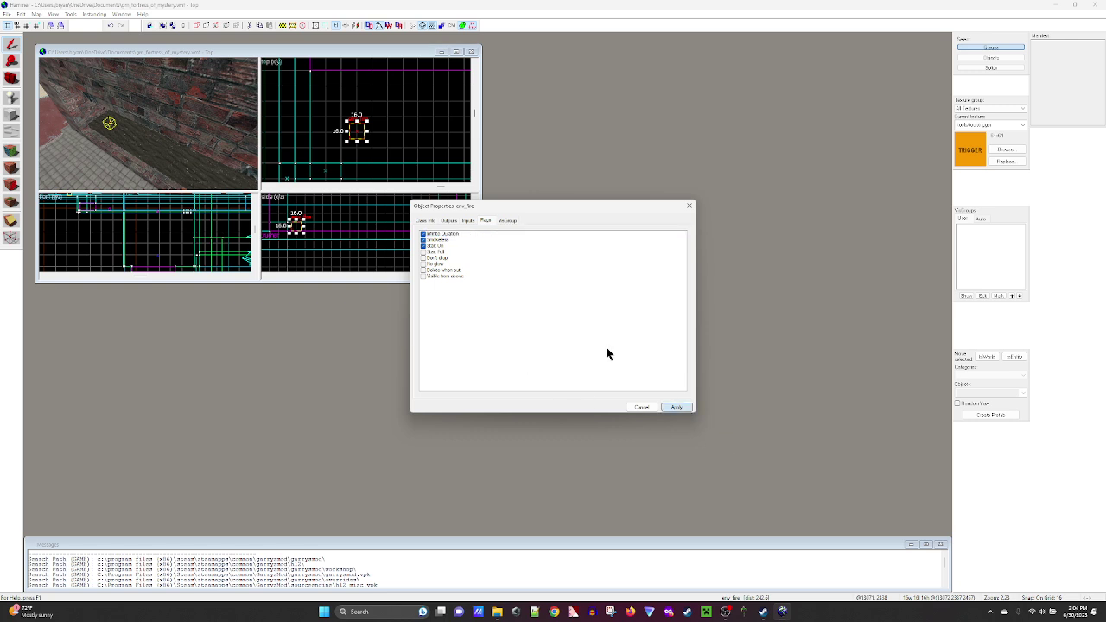
- Change the env_fire's Size property, apply it and close the properties
{"action": "left_click", "coordinate": [429, 221]}
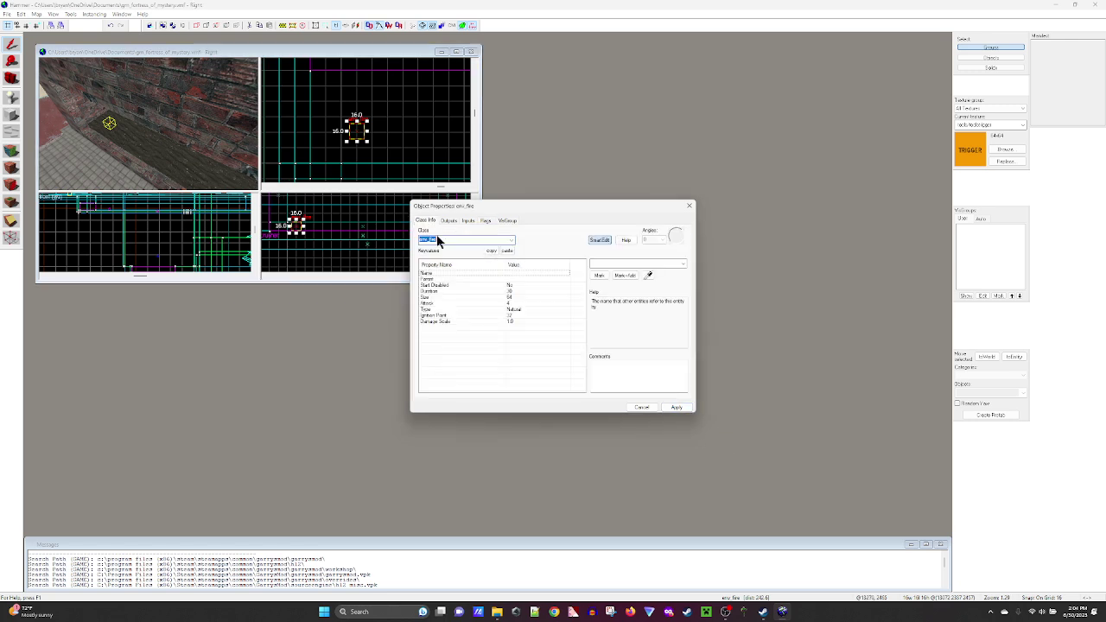
{"action": "left_click", "coordinate": [677, 408]}
{"action": "left_click", "coordinate": [519, 297]}
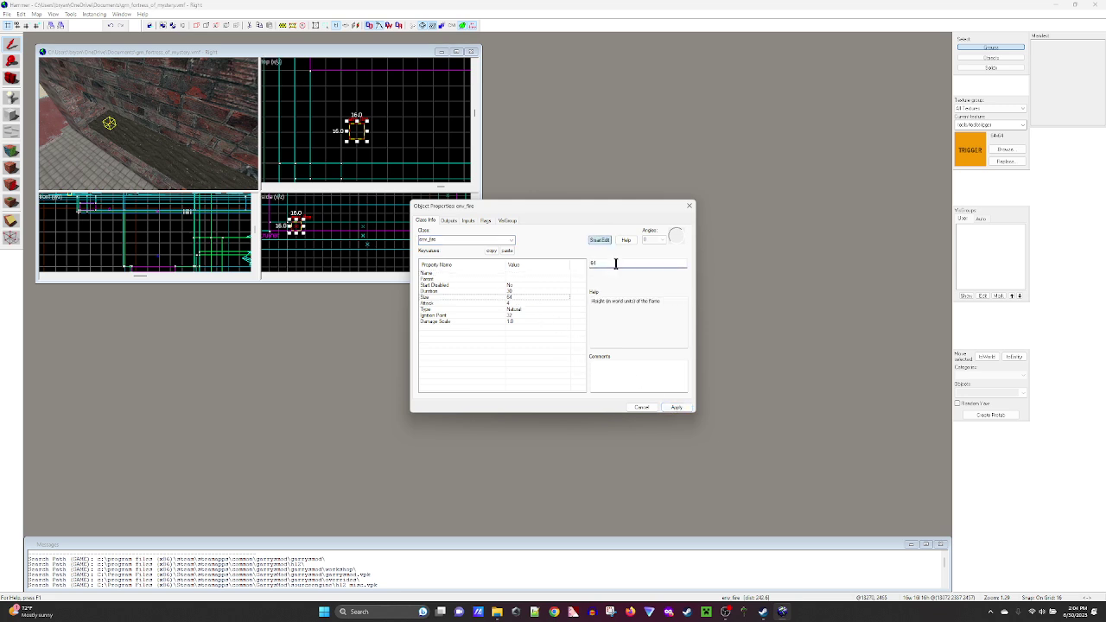
{"action": "key", "text": "BackSpace"}
{"action": "key", "text": "BackSpace"}
{"action": "left_click", "coordinate": [677, 407]}
{"action": "left_click", "coordinate": [641, 408]}
- Shift the env_fire 16 units toward the side wall and start a row of adjacent copies along the crusher's front edge
{"action": "left_click_drag", "start_coordinate": [361, 134], "coordinate": [344, 135]}
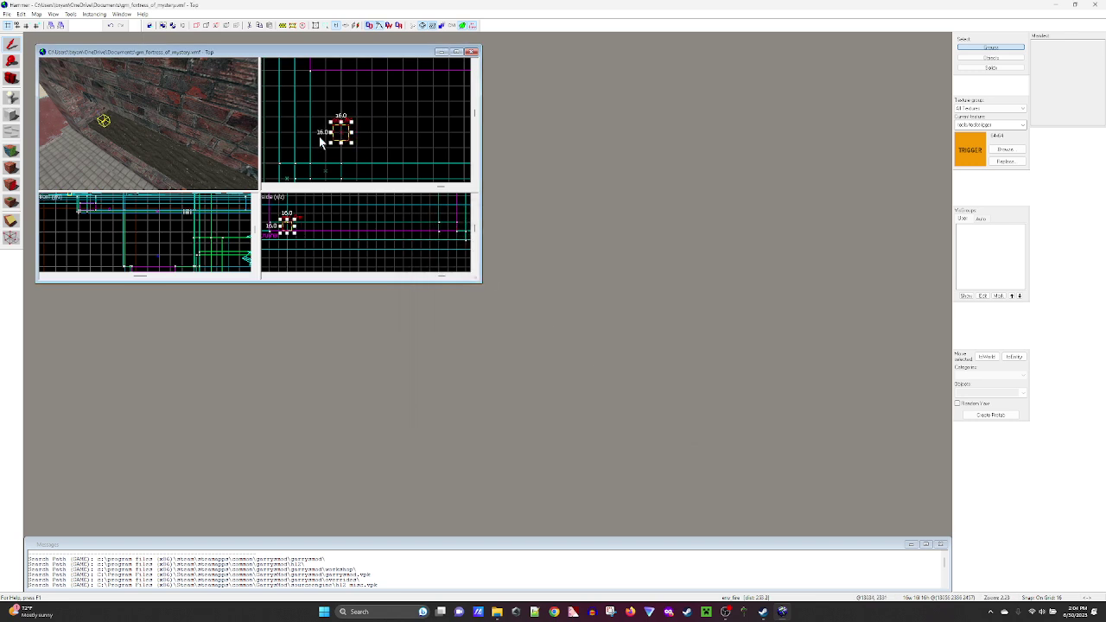
{"action": "scroll", "coordinate": [336, 130], "scroll_direction": "up", "scroll_amount": 2}
{"action": "right_click", "coordinate": [346, 129]}
{"action": "left_click", "coordinate": [365, 144]}
{"action": "right_click", "coordinate": [386, 122]}
{"action": "left_click", "coordinate": [406, 127]}
{"action": "left_click_drag", "start_coordinate": [387, 130], "coordinate": [365, 131]}
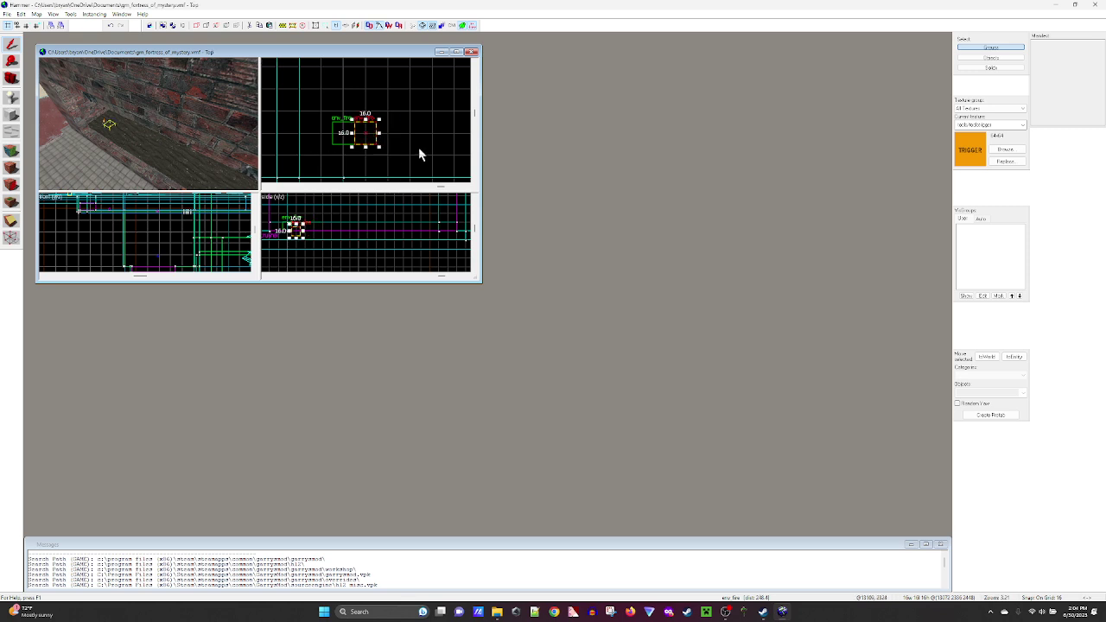
{"action": "right_click", "coordinate": [429, 134]}
{"action": "left_click", "coordinate": [450, 138]}
{"action": "left_click_drag", "start_coordinate": [452, 134], "coordinate": [394, 144]}
- Extend the row with further adjacent env_fire copies until seven fires line the front edge
{"action": "scroll", "coordinate": [385, 130], "scroll_direction": "down", "scroll_amount": 2}
{"action": "middle_click_drag", "start_coordinate": [420, 129], "coordinate": [374, 123]}
{"action": "right_click", "coordinate": [362, 121]}
{"action": "left_click", "coordinate": [374, 129]}
{"action": "left_click_drag", "start_coordinate": [374, 130], "coordinate": [359, 128]}
{"action": "right_click", "coordinate": [450, 126]}
{"action": "left_click", "coordinate": [450, 126]}
{"action": "left_click_drag", "start_coordinate": [444, 121], "coordinate": [376, 136]}
{"action": "right_click", "coordinate": [435, 116]}
{"action": "left_click", "coordinate": [443, 121]}
{"action": "left_click_drag", "start_coordinate": [446, 121], "coordinate": [407, 132]}
{"action": "right_click", "coordinate": [441, 125]}
{"action": "left_click", "coordinate": [450, 131]}
- Raise the second env_fire of the row 16 units in the side view
{"action": "key", "text": "z"}
{"action": "key", "text": "w"}
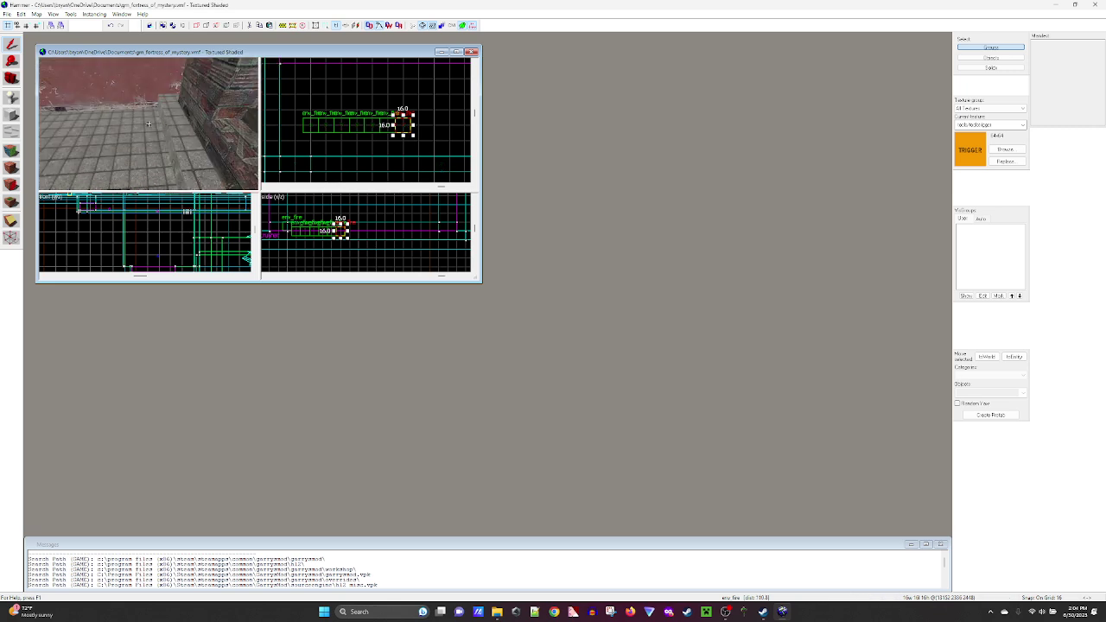
{"action": "key", "text": "z"}
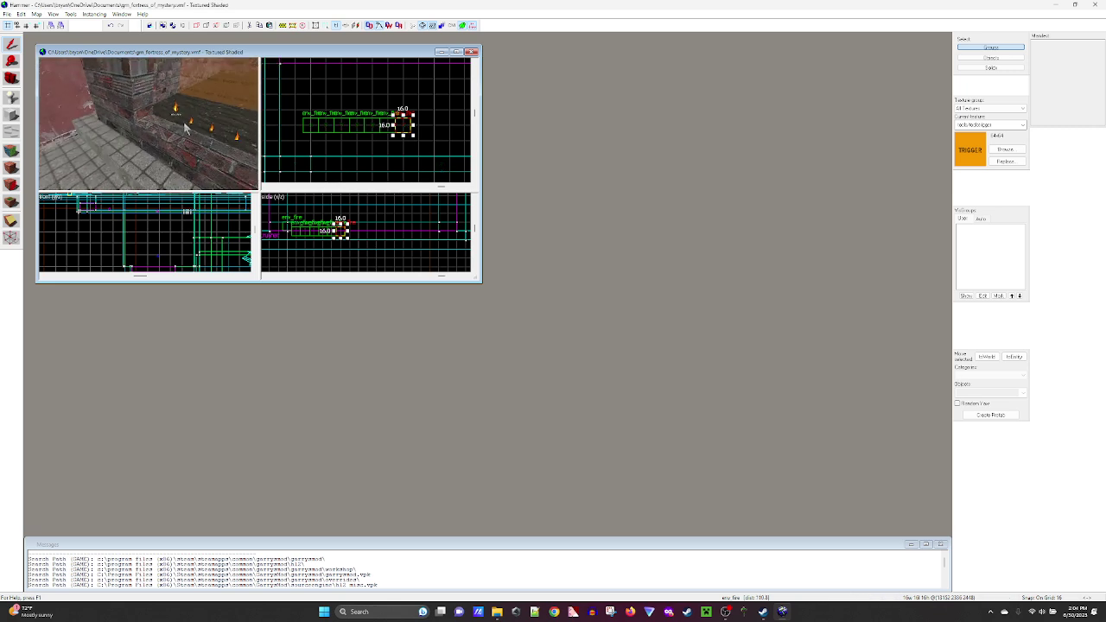
{"action": "left_click", "coordinate": [188, 123]}
{"action": "scroll", "coordinate": [287, 222], "scroll_direction": "up", "scroll_amount": 6}
{"action": "left_click_drag", "start_coordinate": [318, 245], "coordinate": [315, 229]}
{"action": "left_click", "coordinate": [288, 239]}
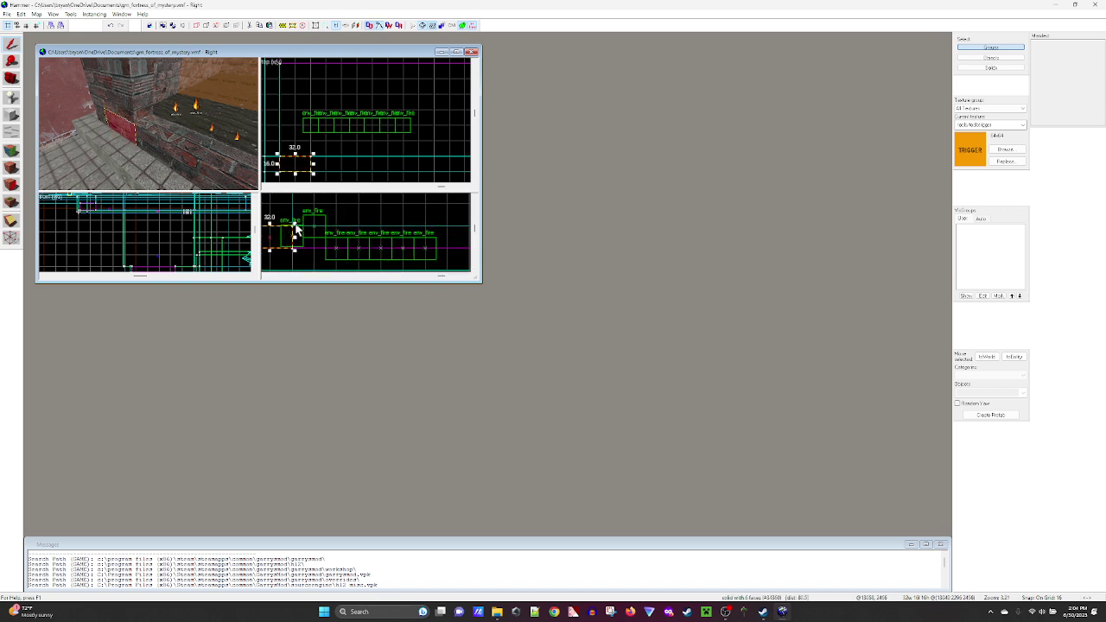
{"action": "left_click", "coordinate": [186, 147]}
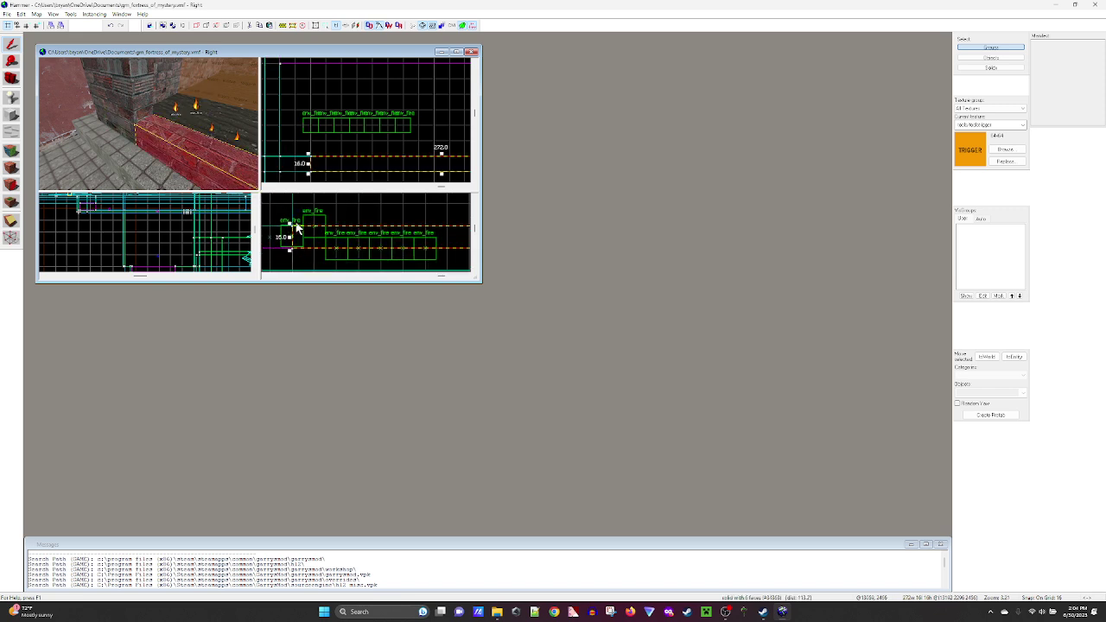
{"action": "left_click", "coordinate": [176, 113]}
{"action": "left_click", "coordinate": [335, 240]}
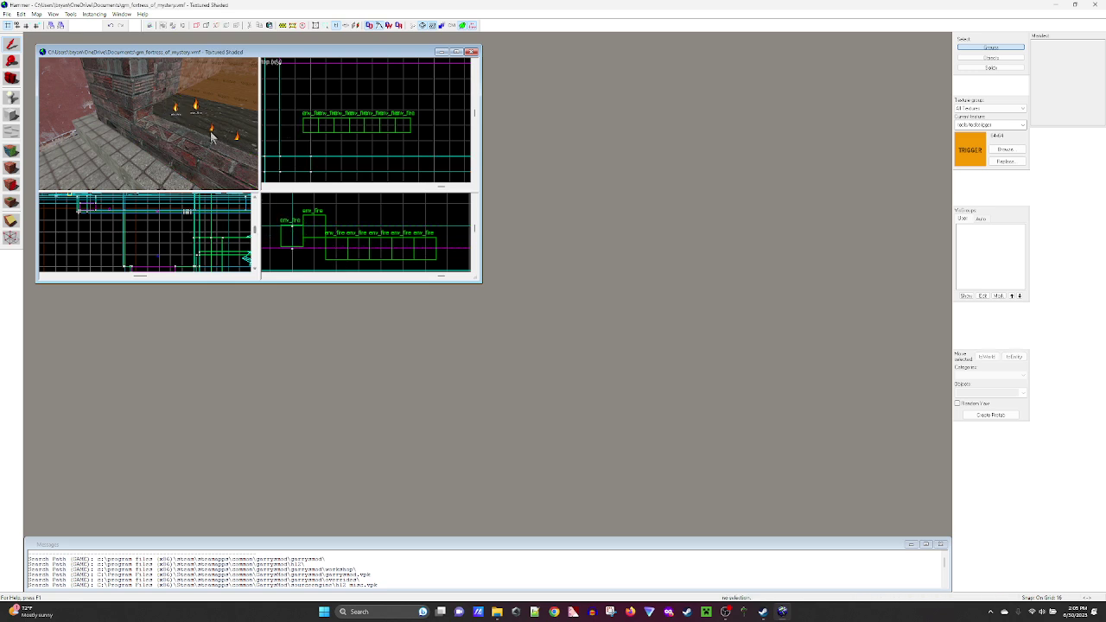
- Raise the first env_fire and the five remaining ones to the same height as the second
{"action": "left_click", "coordinate": [210, 129]}
{"action": "left_click_drag", "start_coordinate": [336, 254], "coordinate": [422, 229]}
{"action": "left_click", "coordinate": [359, 236]}
{"action": "left_click", "coordinate": [358, 237]}
{"action": "left_click", "coordinate": [372, 234]}
{"action": "left_click", "coordinate": [380, 238]}
{"action": "left_click", "coordinate": [402, 237]}
{"action": "left_click", "coordinate": [426, 240]}
{"action": "left_click", "coordinate": [429, 240]}
{"action": "left_click", "coordinate": [290, 228]}
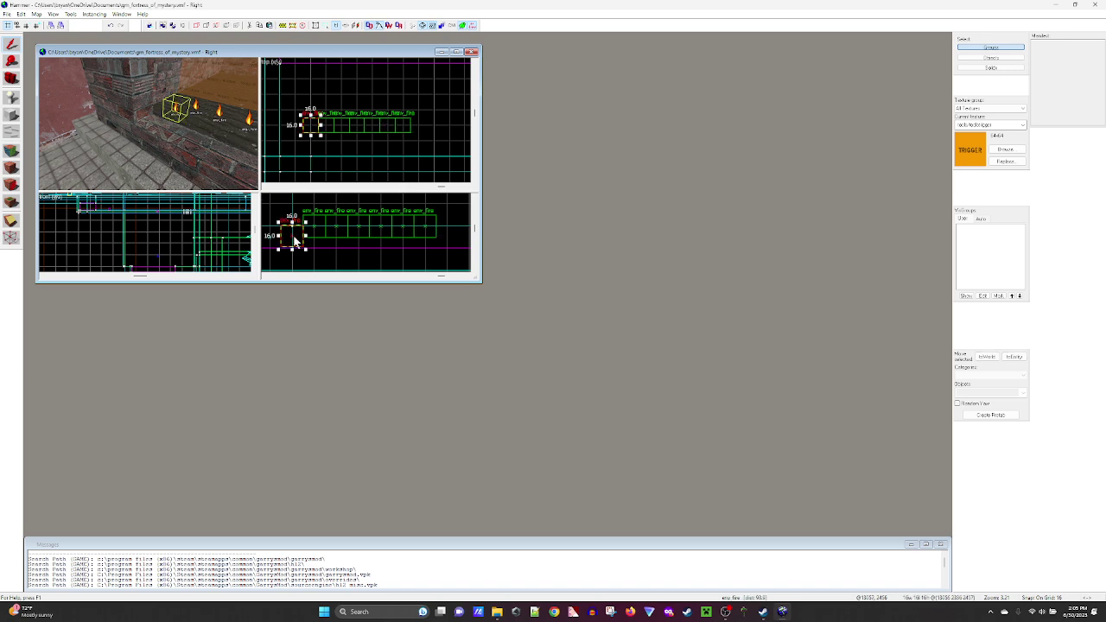
{"action": "left_click_drag", "start_coordinate": [294, 242], "coordinate": [296, 232]}
- Duplicate the last env_fire of the raised row and place the copies directly beside it
{"action": "scroll", "coordinate": [311, 136], "scroll_direction": "up", "scroll_amount": 3}
{"action": "key", "text": "z"}
{"action": "key", "text": "w"}
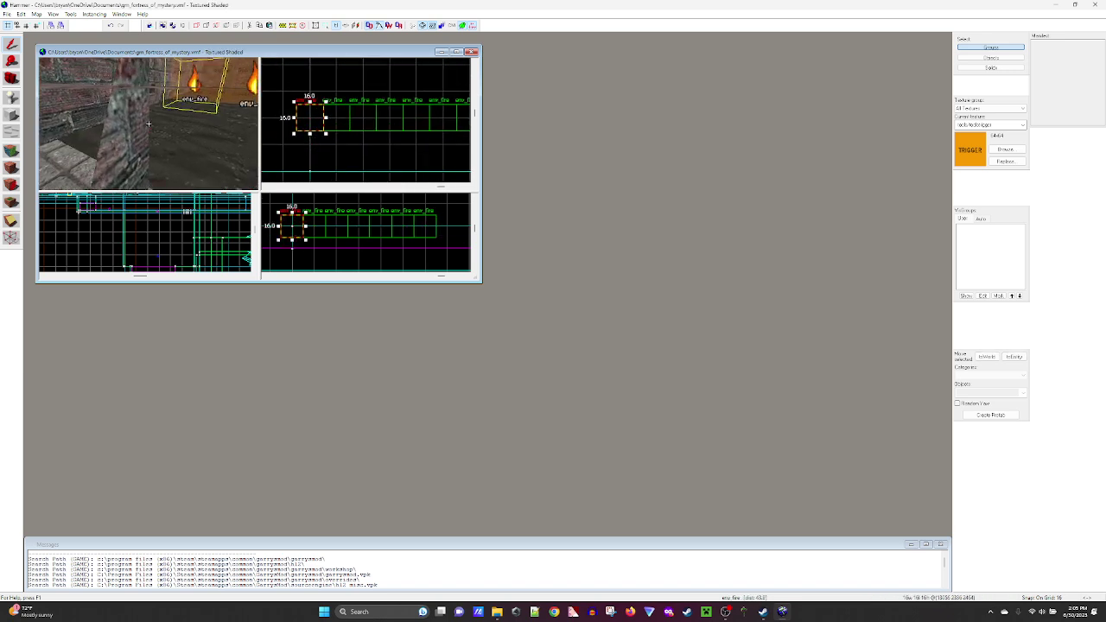
{"action": "key", "text": "s"}
{"action": "key", "text": "w"}
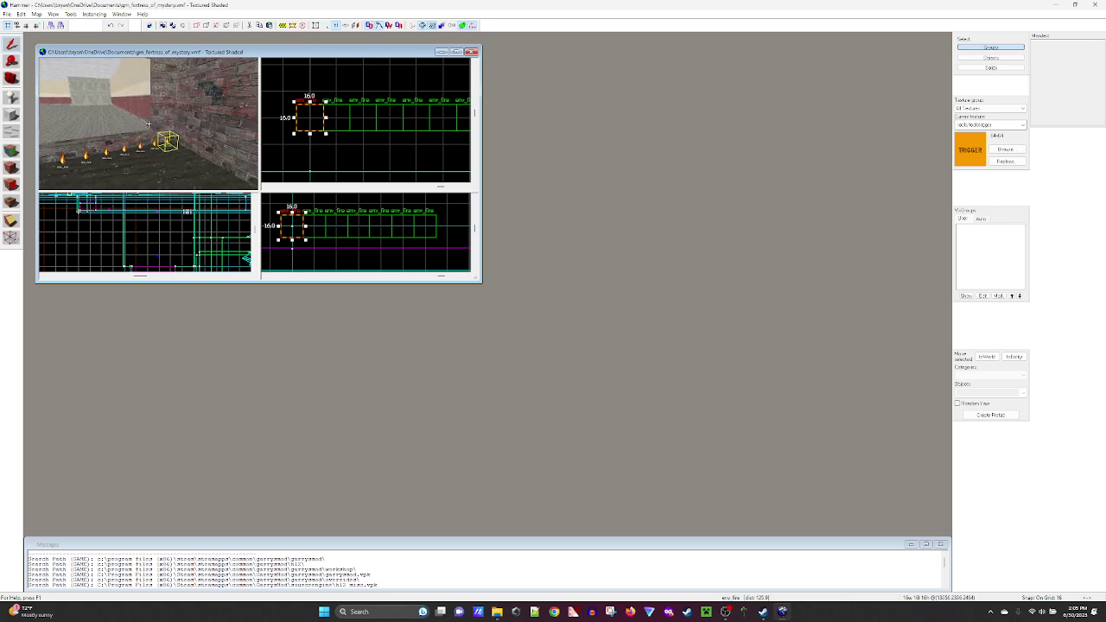
{"action": "key", "text": "s"}
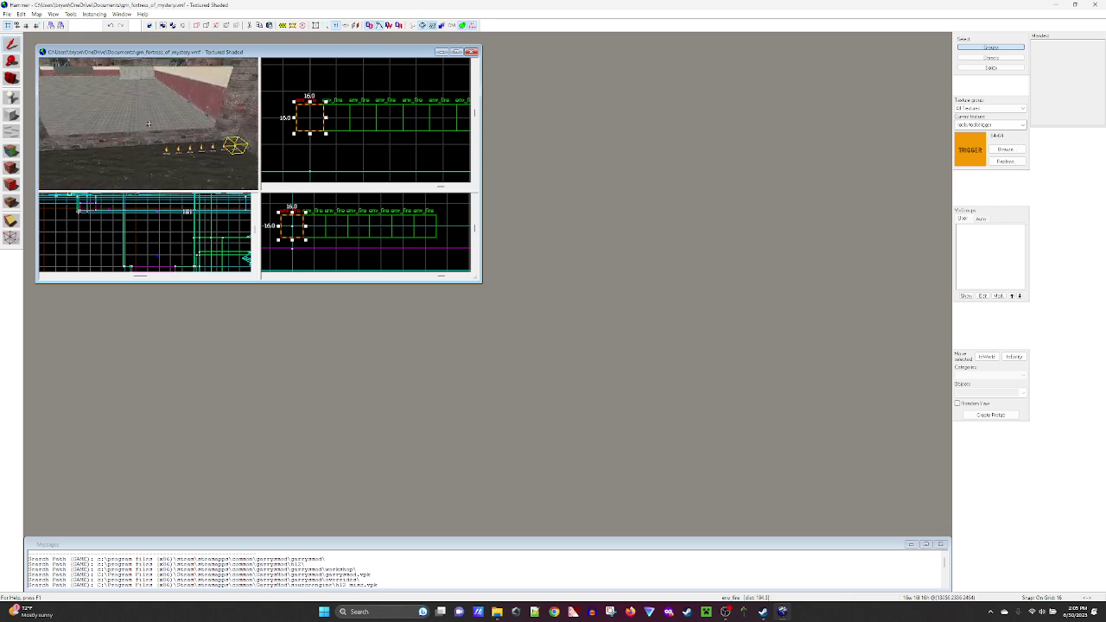
{"action": "key", "text": "a"}
{"action": "key", "text": "z"}
{"action": "left_click", "coordinate": [123, 156]}
{"action": "scroll", "coordinate": [361, 115], "scroll_direction": "down", "scroll_amount": 4}
{"action": "scroll", "coordinate": [371, 115], "scroll_direction": "up", "scroll_amount": 2}
{"action": "right_click", "coordinate": [392, 119]}
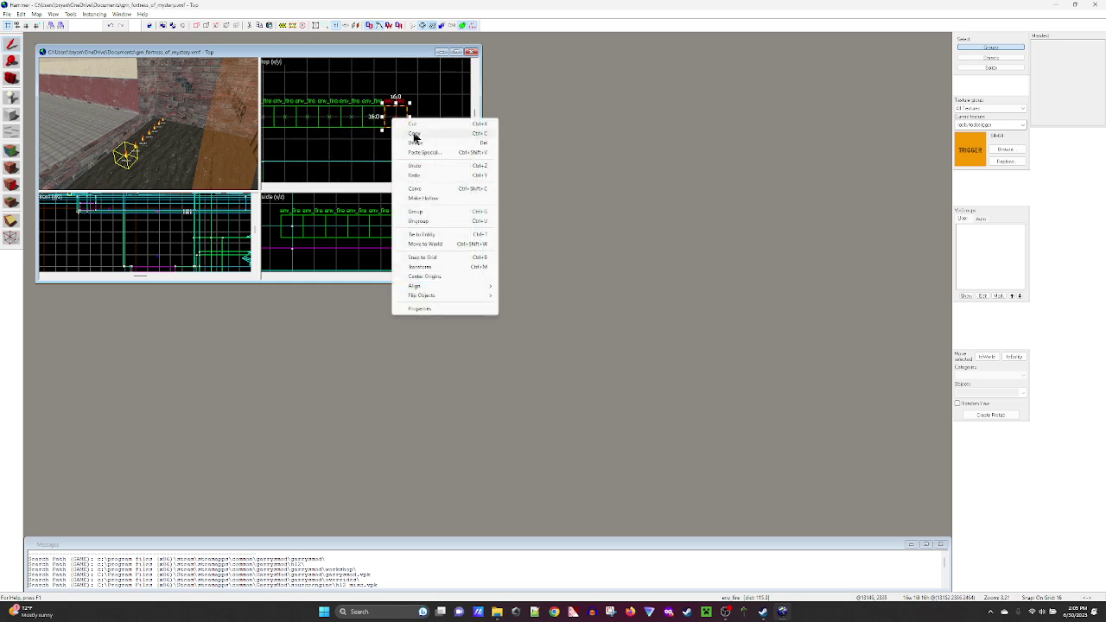
{"action": "left_click", "coordinate": [413, 134]}
{"action": "right_click", "coordinate": [424, 111]}
{"action": "left_click", "coordinate": [436, 116]}
{"action": "left_click_drag", "start_coordinate": [438, 116], "coordinate": [420, 116]}
- Continue the env_fire row past the middle of the crusher's front edge with more adjacent copies
{"action": "key", "text": "z"}
{"action": "key", "text": "z"}
{"action": "scroll", "coordinate": [409, 131], "scroll_direction": "down", "scroll_amount": 1}
{"action": "middle_click_drag", "start_coordinate": [435, 127], "coordinate": [351, 117]}
{"action": "right_click", "coordinate": [380, 107]}
{"action": "left_click", "coordinate": [398, 120]}
{"action": "mouse_move", "coordinate": [390, 108]}
{"action": "left_mouse_down"}
{"action": "mouse_move", "coordinate": [353, 108]}
{"action": "mouse_move", "coordinate": [390, 109]}
{"action": "mouse_move", "coordinate": [371, 109]}
{"action": "left_mouse_up"}
{"action": "right_click", "coordinate": [386, 106]}
{"action": "left_click", "coordinate": [402, 110]}
{"action": "scroll", "coordinate": [204, 136], "scroll_direction": "down", "scroll_amount": 1}
{"action": "scroll", "coordinate": [204, 140], "scroll_direction": "up", "scroll_amount": 3}
{"action": "scroll", "coordinate": [312, 118], "scroll_direction": "down", "scroll_amount": 4}
{"action": "middle_click_drag", "start_coordinate": [313, 119], "coordinate": [284, 114]}
{"action": "scroll", "coordinate": [398, 128], "scroll_direction": "up", "scroll_amount": 1}
{"action": "scroll", "coordinate": [341, 102], "scroll_direction": "up", "scroll_amount": 1}
{"action": "right_click", "coordinate": [340, 118]}
{"action": "left_click", "coordinate": [350, 125]}
{"action": "left_click_drag", "start_coordinate": [353, 114], "coordinate": [343, 113]}
- Fill the rest of the front edge with adjacent env_fire copies up to the opposite side wall
{"action": "key", "text": "z"}
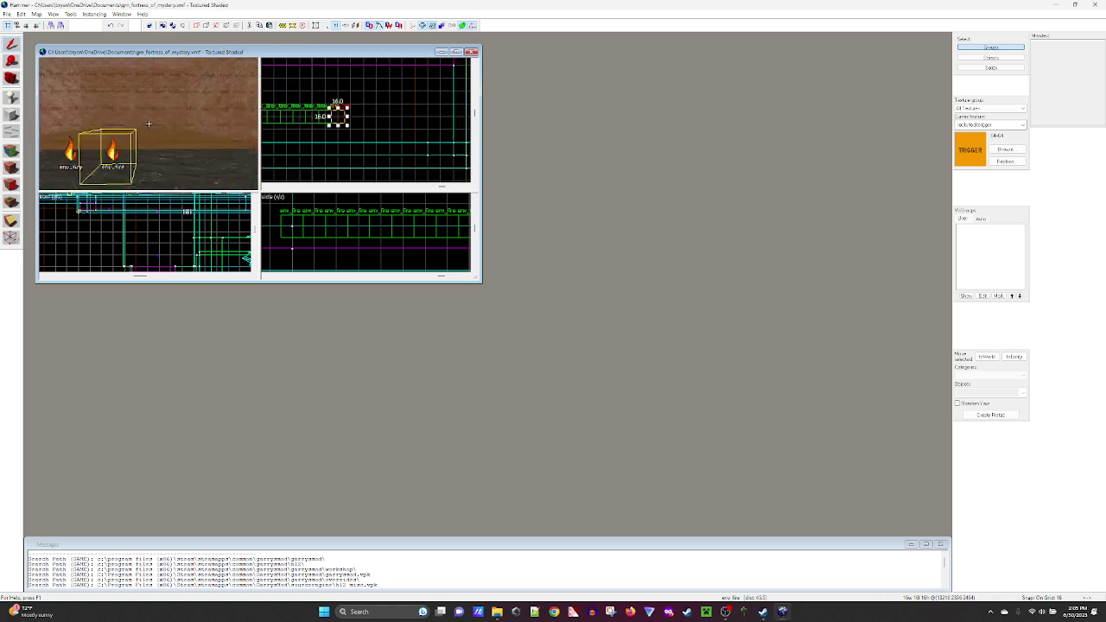
{"action": "key", "text": "s"}
{"action": "key", "text": "w"}
{"action": "key", "text": "z"}
{"action": "right_click", "coordinate": [382, 107]}
{"action": "left_click", "coordinate": [390, 113]}
{"action": "mouse_move", "coordinate": [370, 118]}
{"action": "left_mouse_down"}
{"action": "mouse_move", "coordinate": [357, 119]}
{"action": "mouse_move", "coordinate": [374, 114]}
{"action": "left_mouse_up"}
{"action": "right_click", "coordinate": [380, 112]}
{"action": "left_click", "coordinate": [388, 117]}
{"action": "right_click", "coordinate": [390, 116]}
{"action": "left_click", "coordinate": [399, 121]}
{"action": "right_click", "coordinate": [380, 121]}
{"action": "left_click", "coordinate": [409, 118]}
{"action": "right_click", "coordinate": [420, 115]}
{"action": "left_click", "coordinate": [436, 121]}
{"action": "right_click", "coordinate": [427, 116]}
{"action": "left_click", "coordinate": [445, 121]}
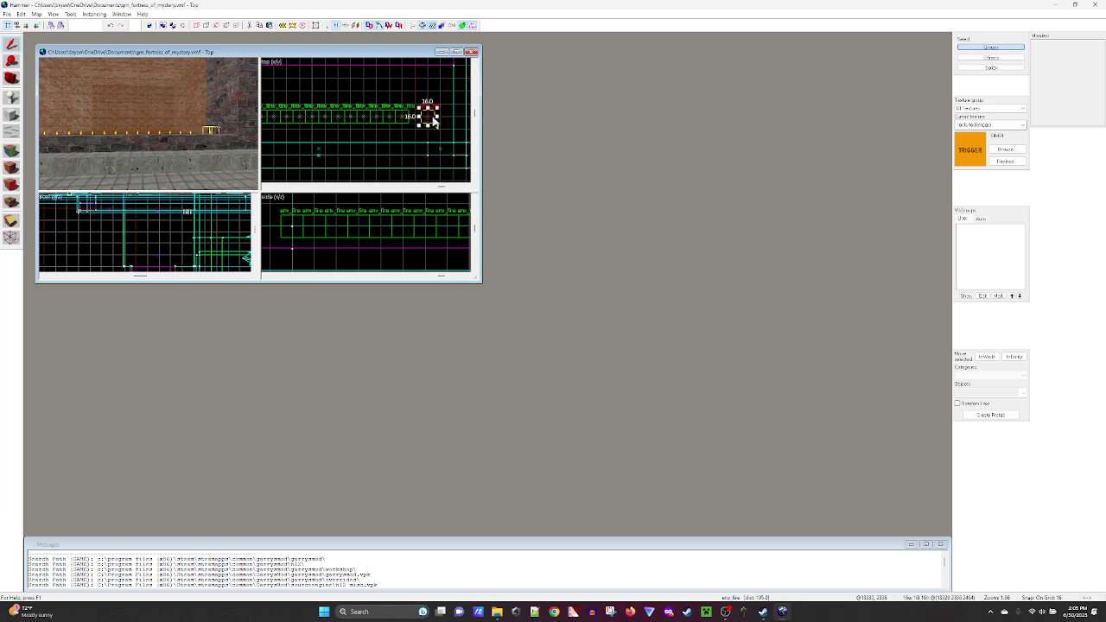
{"action": "right_click", "coordinate": [438, 114]}
{"action": "left_click", "coordinate": [457, 117]}
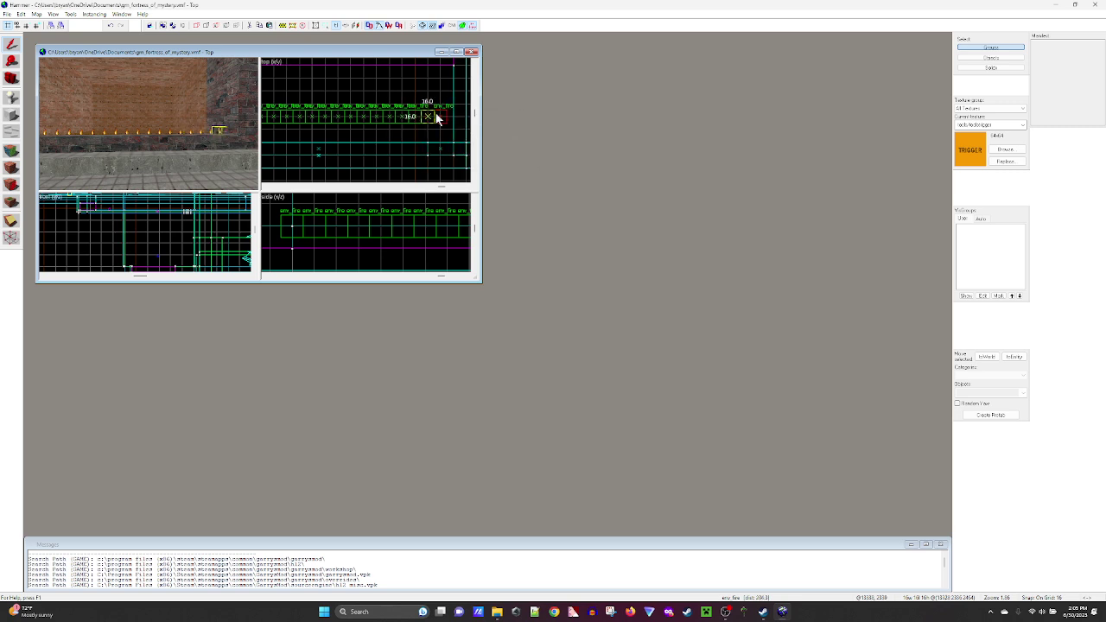
- Clear the selection, check the row of fires from the front and save the map
{"action": "middle_click_drag", "start_coordinate": [377, 126], "coordinate": [353, 133]}
{"action": "scroll", "coordinate": [401, 131], "scroll_direction": "up", "scroll_amount": 4}
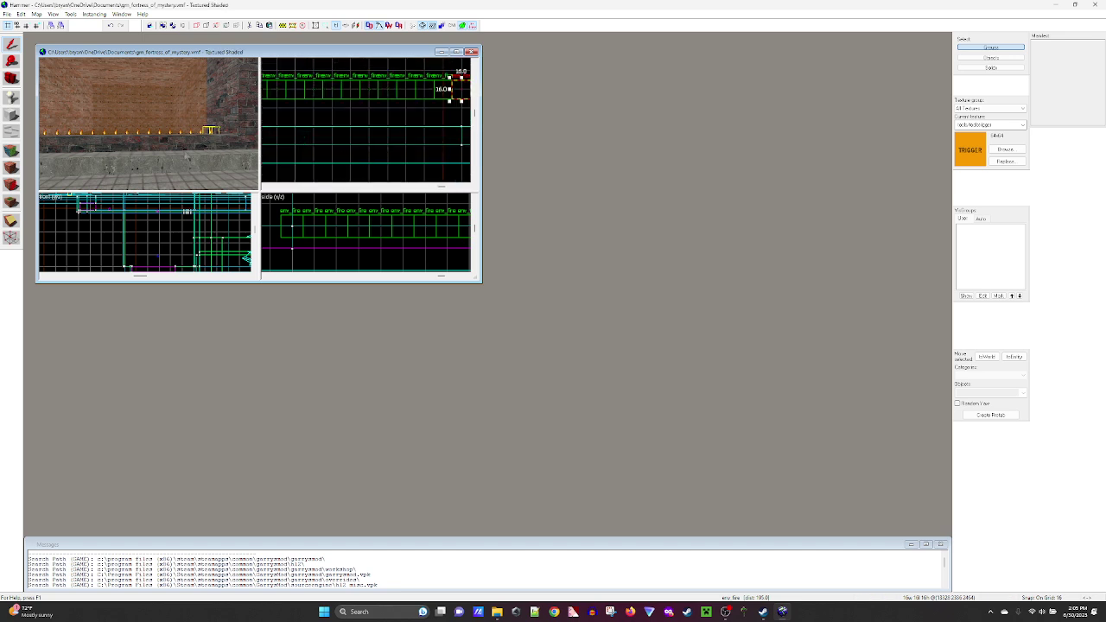
{"action": "scroll", "coordinate": [183, 164], "scroll_direction": "up", "scroll_amount": 4}
{"action": "left_click", "coordinate": [169, 162]}
{"action": "key", "text": "z"}
{"action": "key", "text": "s"}
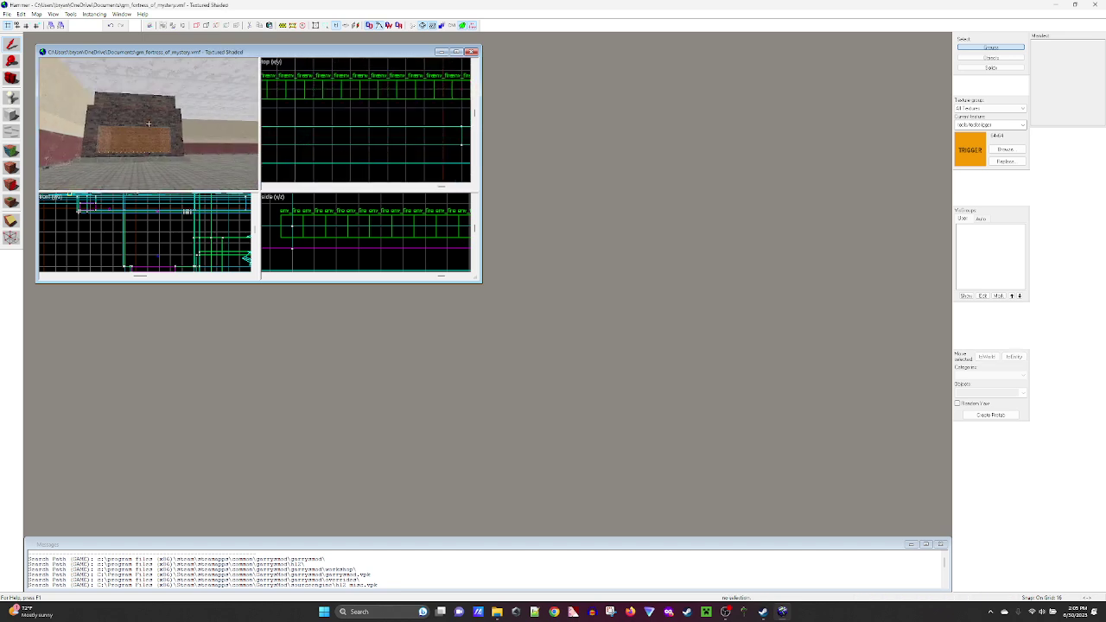
{"action": "key", "text": "w"}
{"action": "key", "text": "z"}
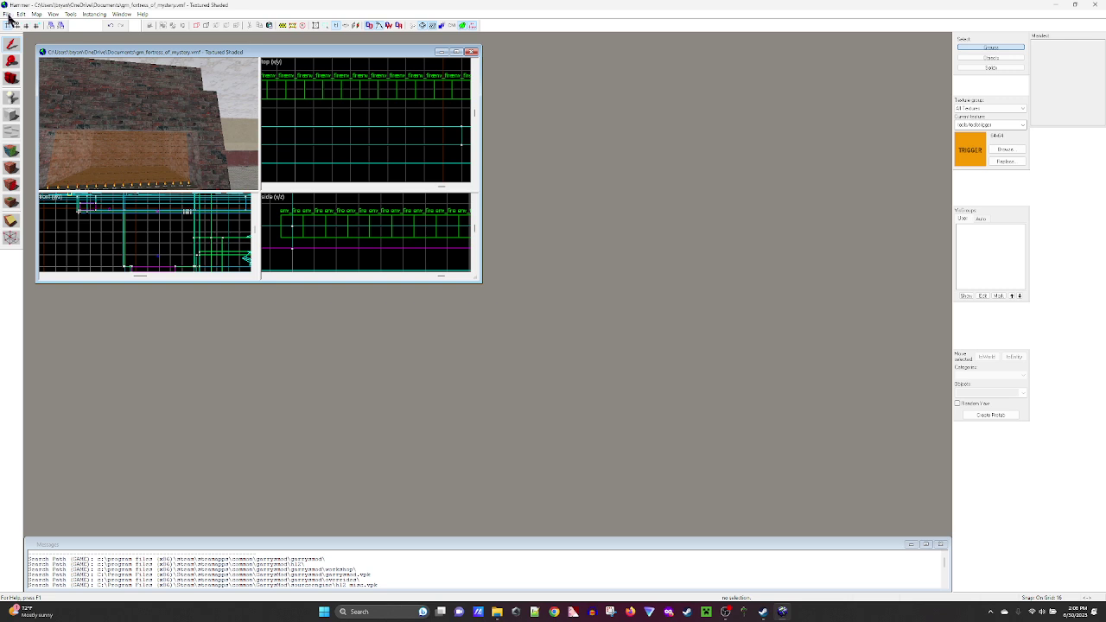
{"action": "left_click", "coordinate": [8, 15]}
{"action": "left_click", "coordinate": [24, 53]}
- Sample the hazard-stripe texture from the floor strip at the concrete crusher and close the face editing sheet
{"action": "key", "text": "z"}
{"action": "key", "text": "w"}
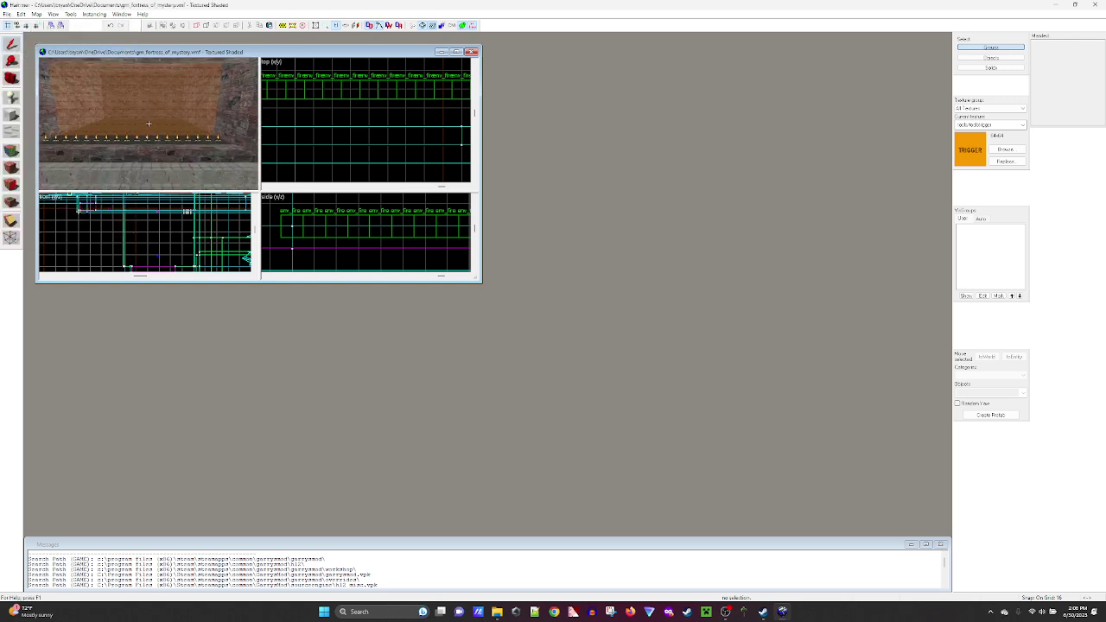
{"action": "key", "text": "s"}
{"action": "key", "text": "z"}
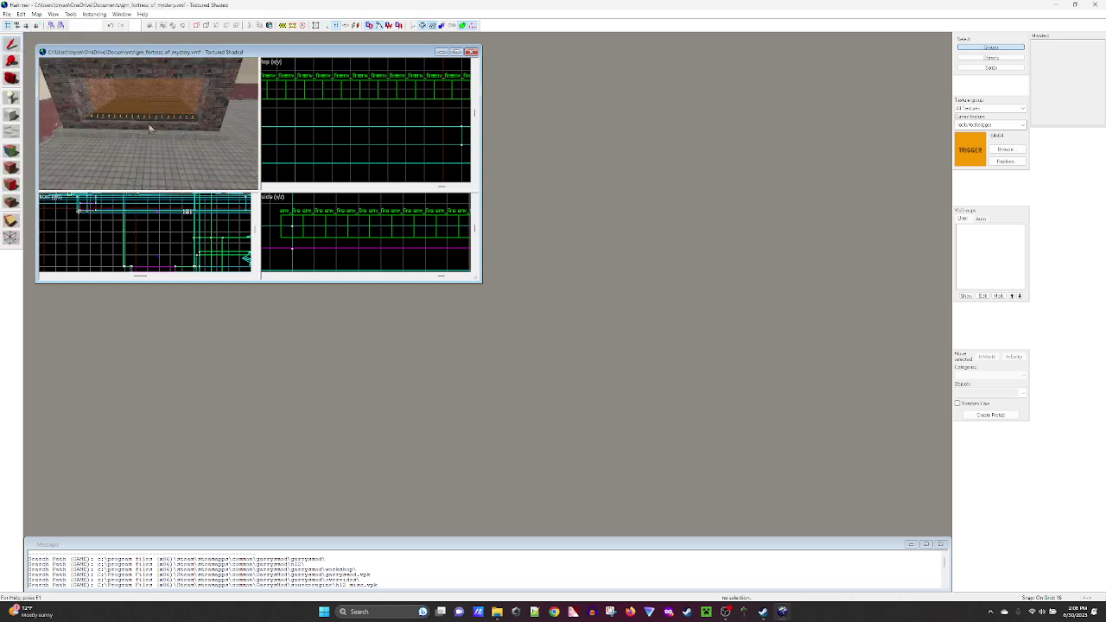
{"action": "left_click", "coordinate": [131, 126]}
{"action": "scroll", "coordinate": [162, 141], "scroll_direction": "up", "scroll_amount": 3}
{"action": "left_click", "coordinate": [12, 154]}
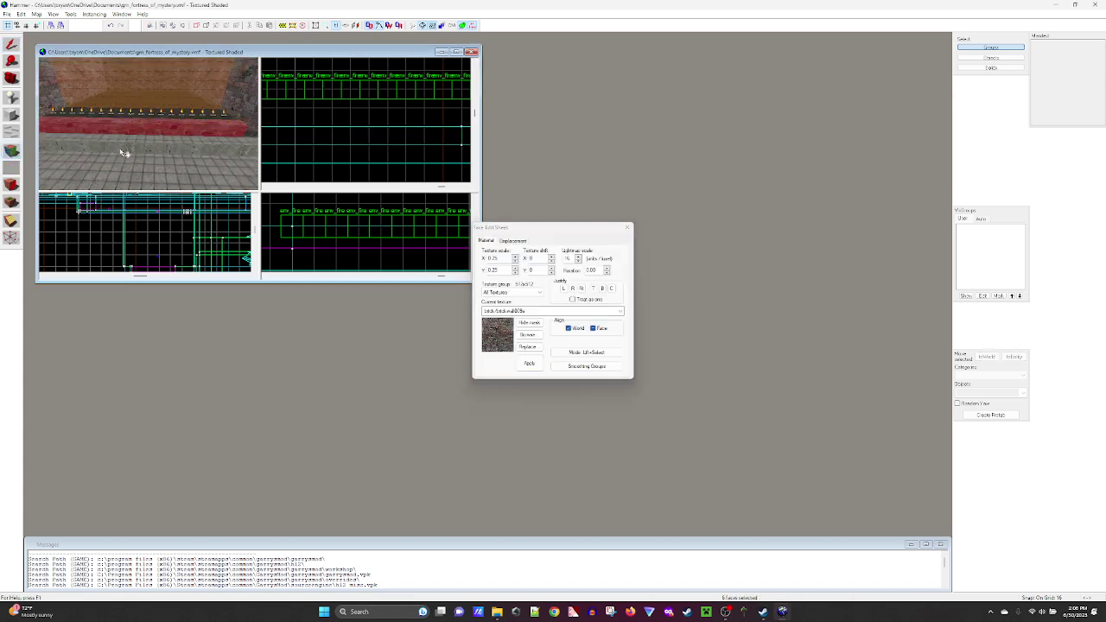
{"action": "key", "text": "z"}
{"action": "key", "text": "w"}
{"action": "key", "text": "z"}
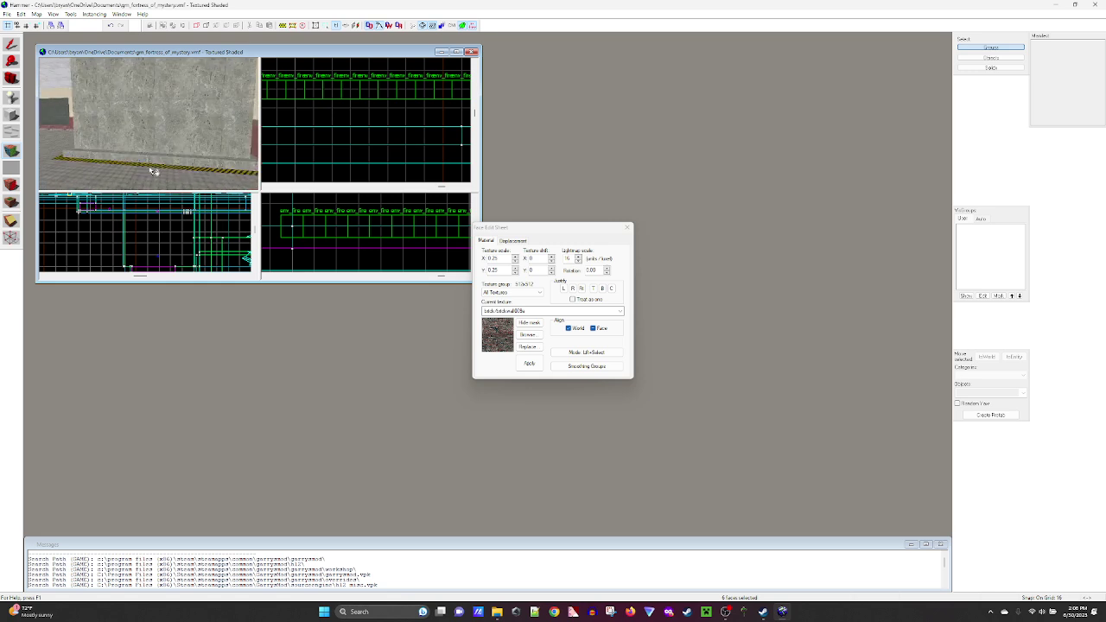
{"action": "left_click", "coordinate": [150, 169]}
{"action": "key", "text": "z"}
{"action": "key", "text": "w"}
{"action": "key", "text": "z"}
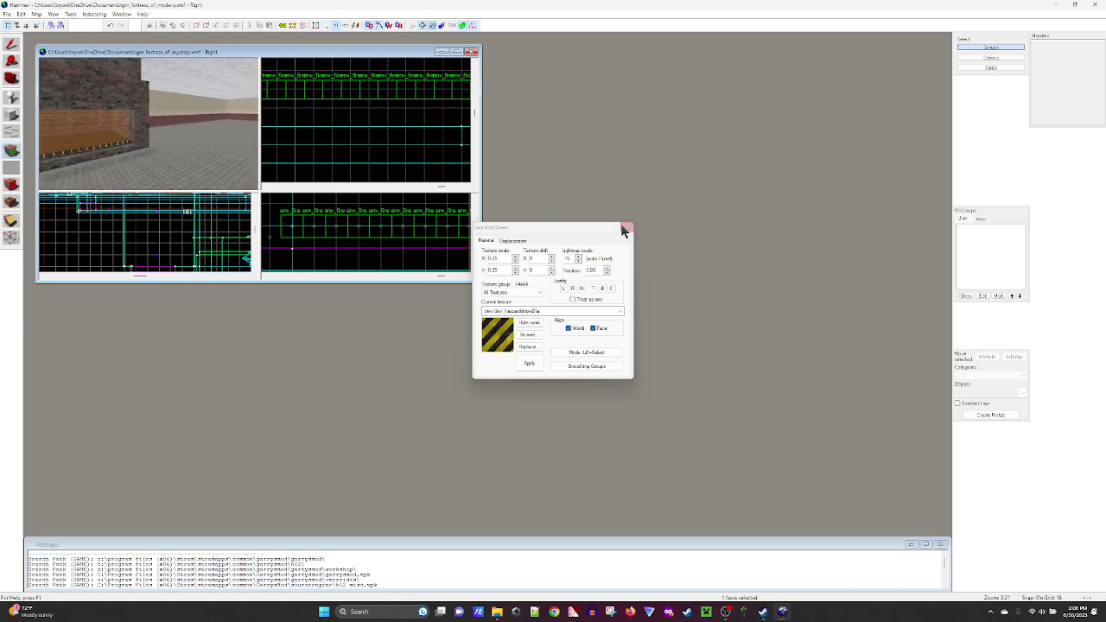
{"action": "left_click", "coordinate": [628, 227]}
- Clip the floor brush along a line just in front of the brick crusher's front wall, keeping both parts
{"action": "key", "text": "z"}
{"action": "key", "text": "d"}
{"action": "key", "text": "z"}
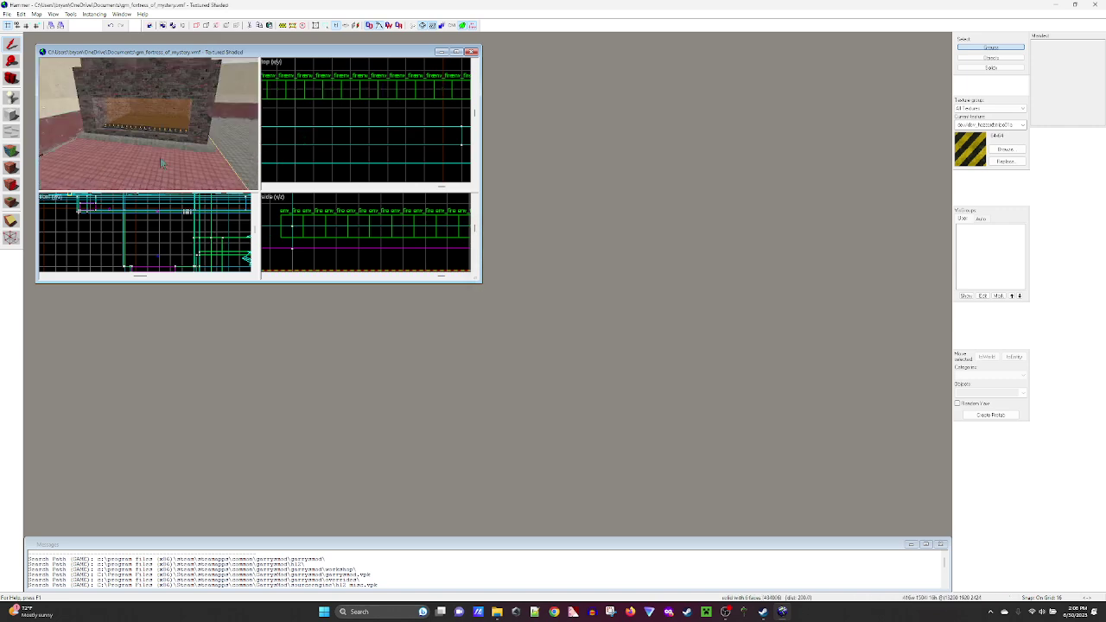
{"action": "scroll", "coordinate": [333, 117], "scroll_direction": "down", "scroll_amount": 5}
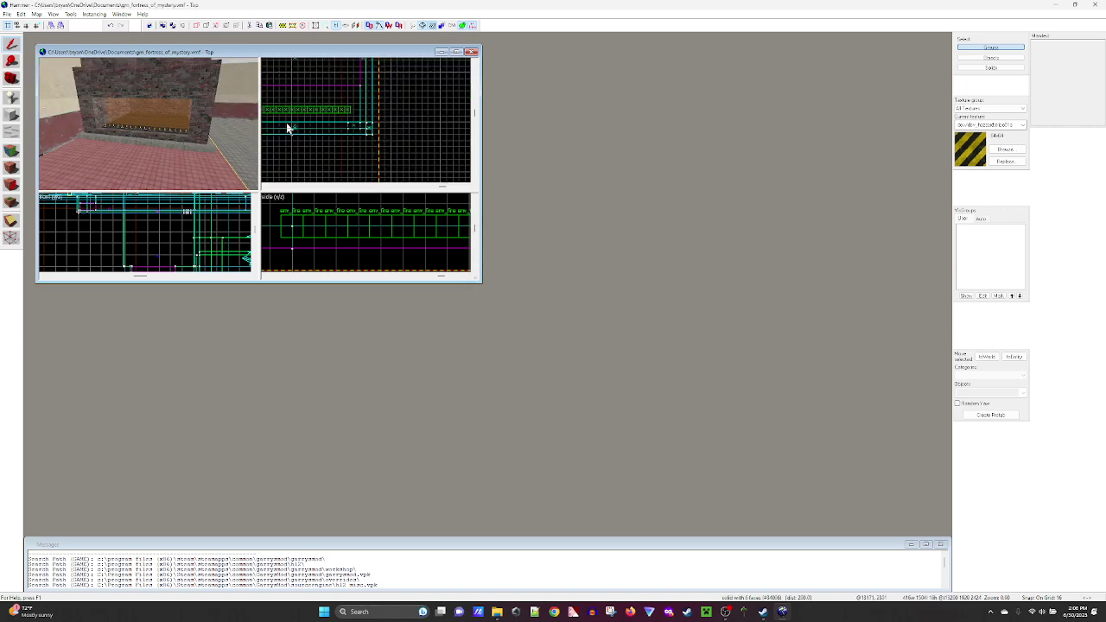
{"action": "scroll", "coordinate": [379, 122], "scroll_direction": "up", "scroll_amount": 2}
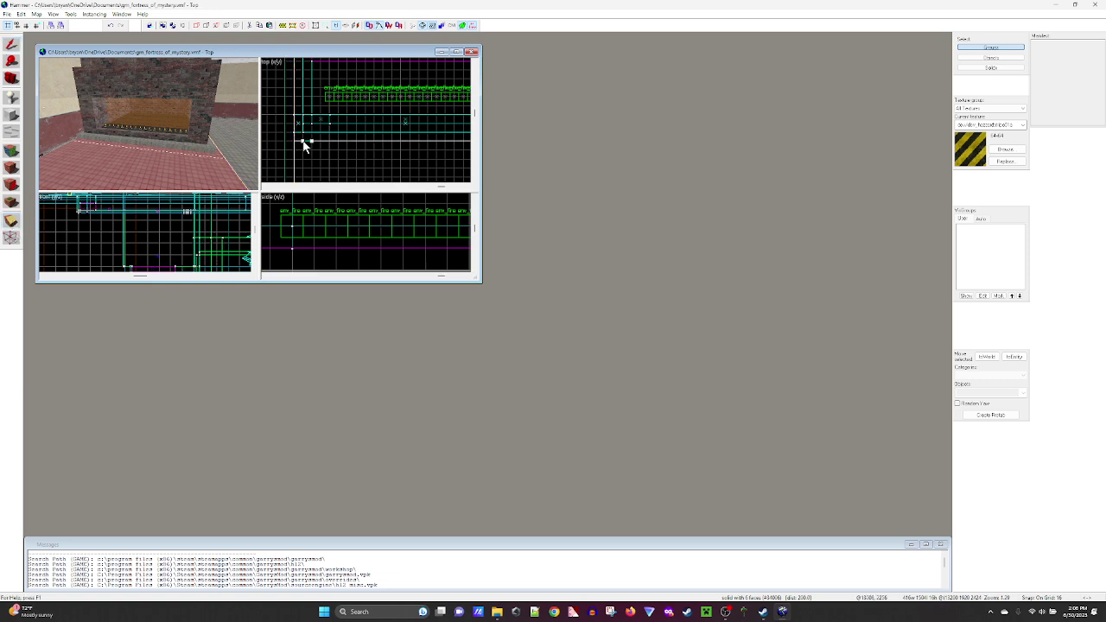
{"action": "left_click", "coordinate": [302, 140]}
- Sample the hazard-stripe texture from the floor strip at the concrete crusher with the face editing sheet
{"action": "left_click", "coordinate": [14, 152]}
{"action": "key", "text": "z"}
{"action": "key", "text": "w"}
{"action": "key", "text": "z"}
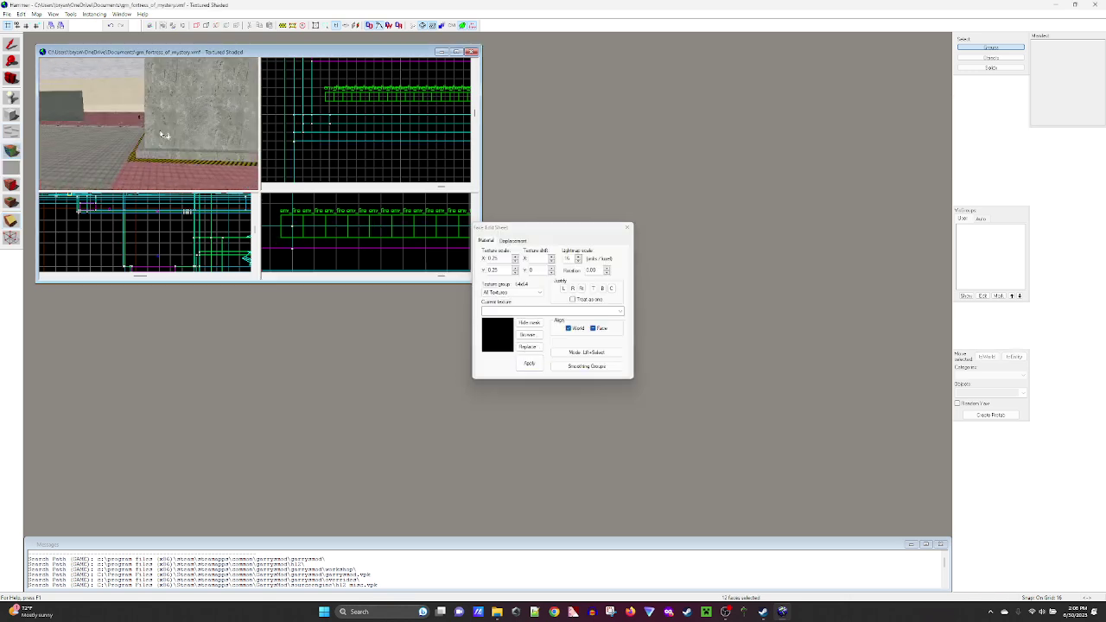
{"action": "key", "text": "z"}
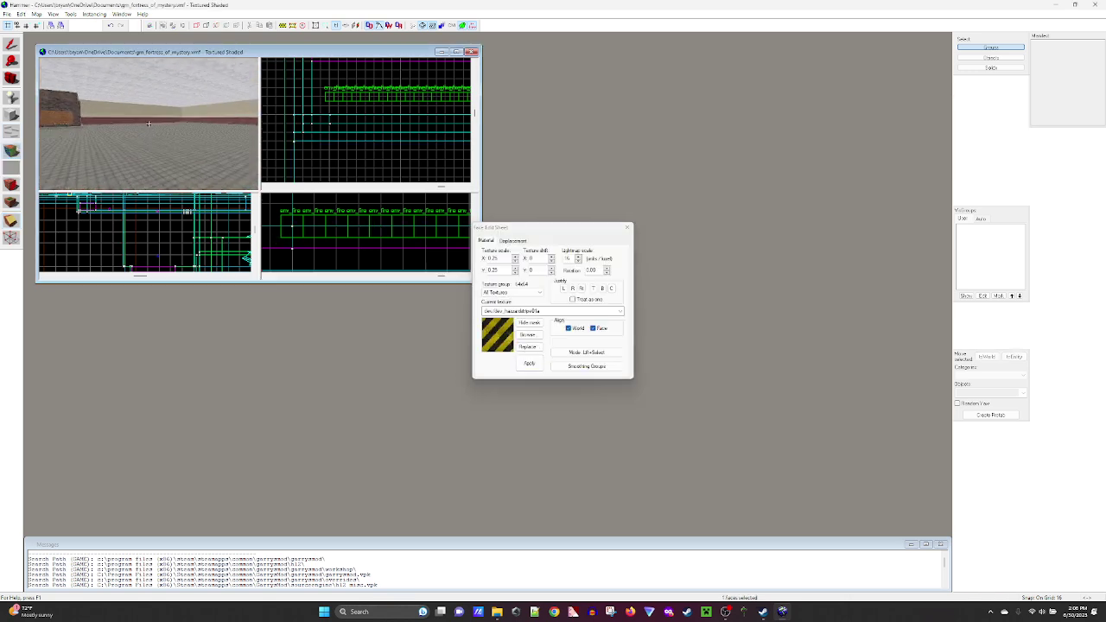
- Apply the hazard-stripe texture to the floor strips along the brick crusher's front and side, and close the face editing sheet
{"action": "key", "text": "w"}
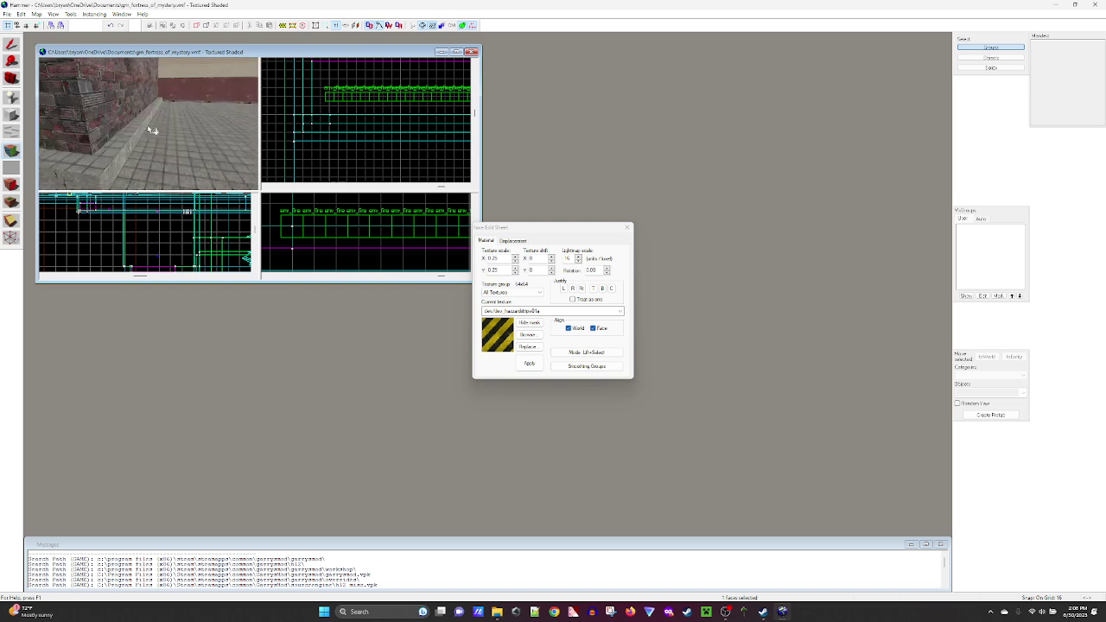
{"action": "key", "text": "z"}
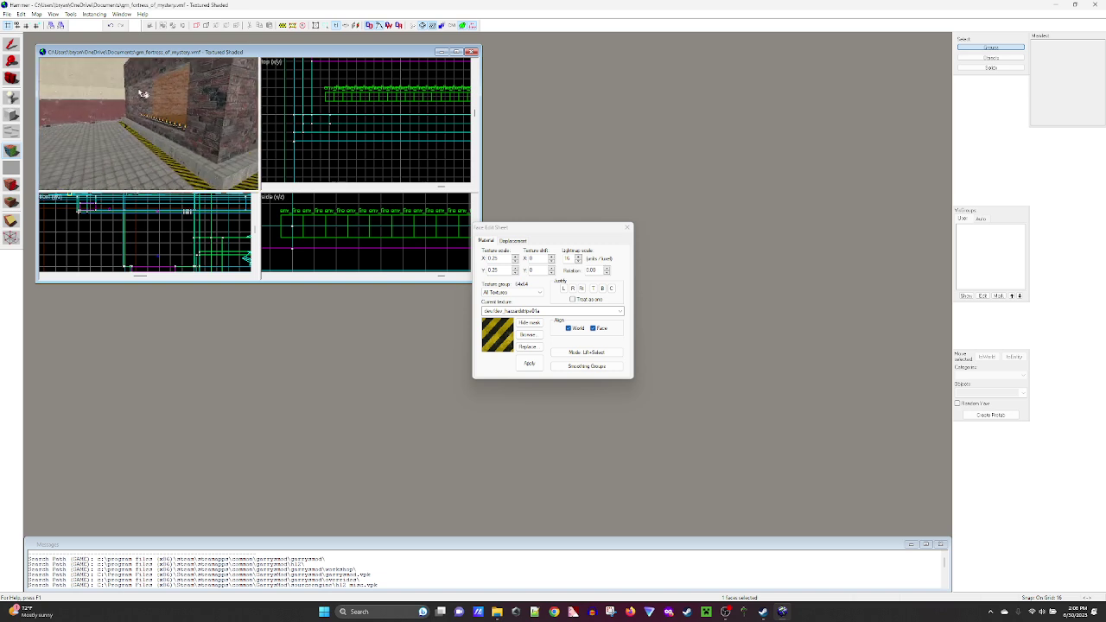
{"action": "key", "text": "z"}
{"action": "key", "text": "s"}
{"action": "key", "text": "z"}
{"action": "left_click", "coordinate": [629, 227]}
- Check the striped strips from in front of the brick crusher and save the map
{"action": "key", "text": "w"}
{"action": "key", "text": "s"}
{"action": "key", "text": "z"}
{"action": "key", "text": "w"}
{"action": "key", "text": "z"}
{"action": "key", "text": "z"}
{"action": "key", "text": "s"}
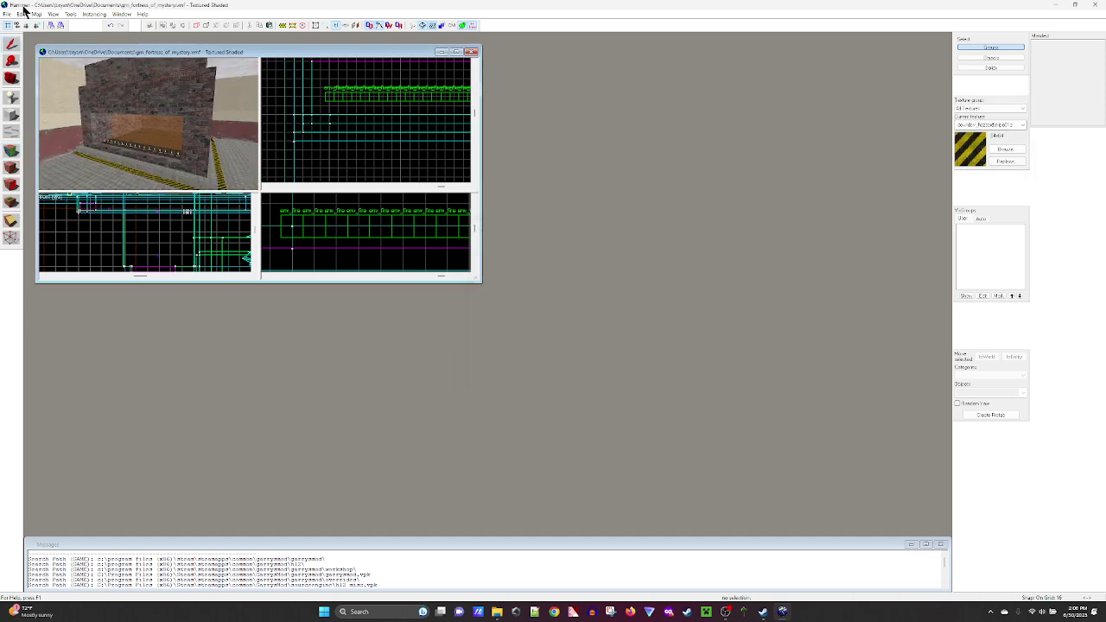
{"action": "left_click", "coordinate": [7, 14]}
{"action": "left_click", "coordinate": [45, 57]}
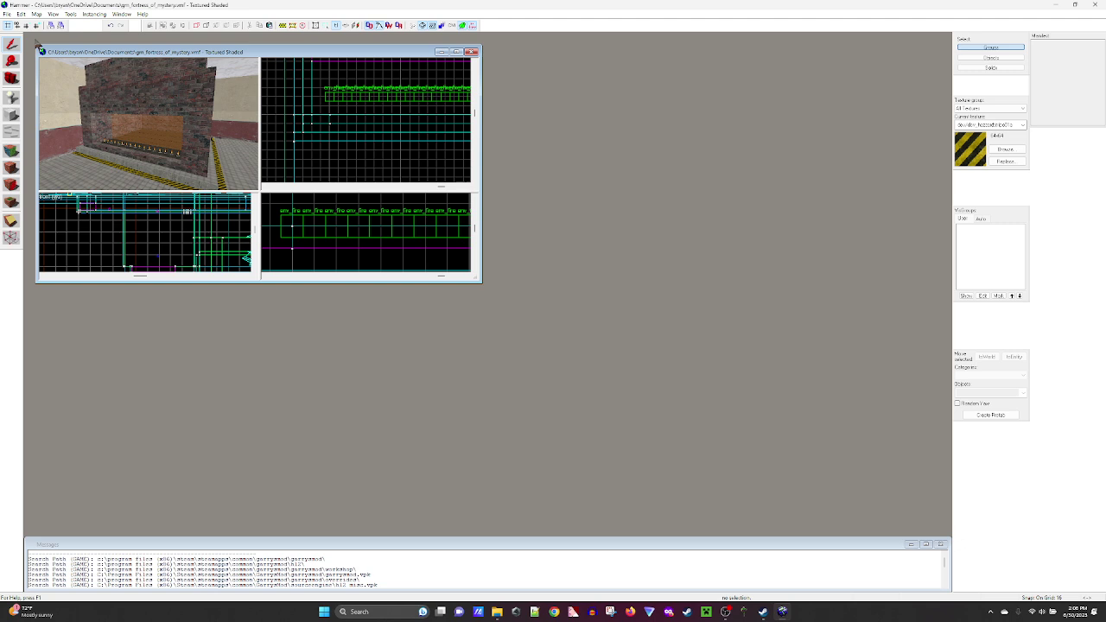
- Compile gm_fortress_of_mystery and launch it in Garry's Mod
{"action": "left_click", "coordinate": [7, 14]}
{"action": "left_click", "coordinate": [83, 76]}
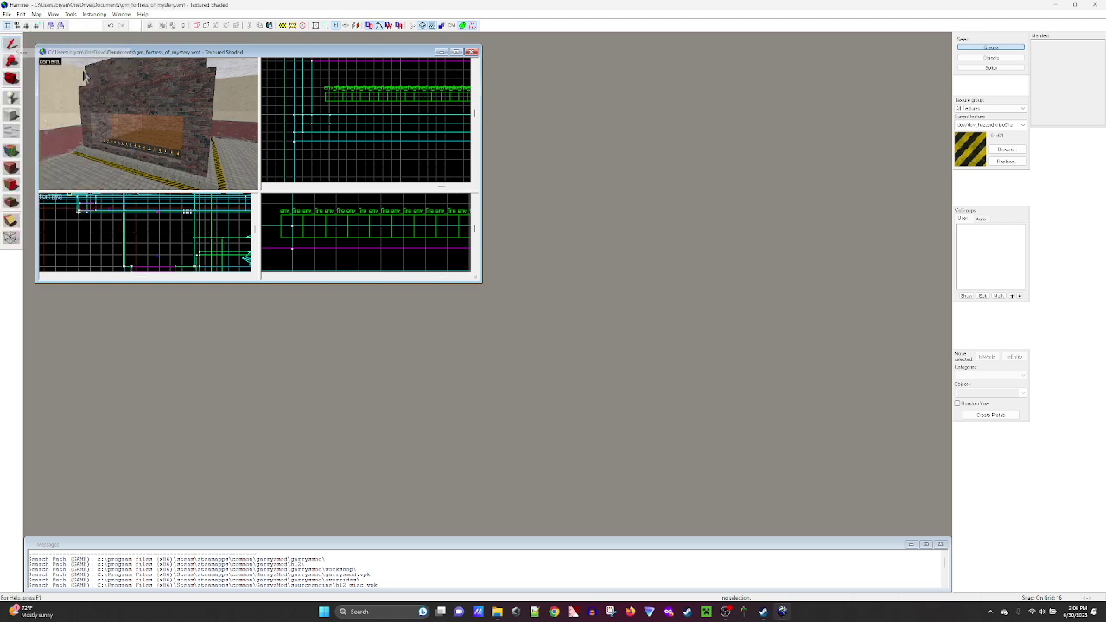
{"action": "left_click", "coordinate": [416, 26]}
{"action": "left_click", "coordinate": [568, 380]}
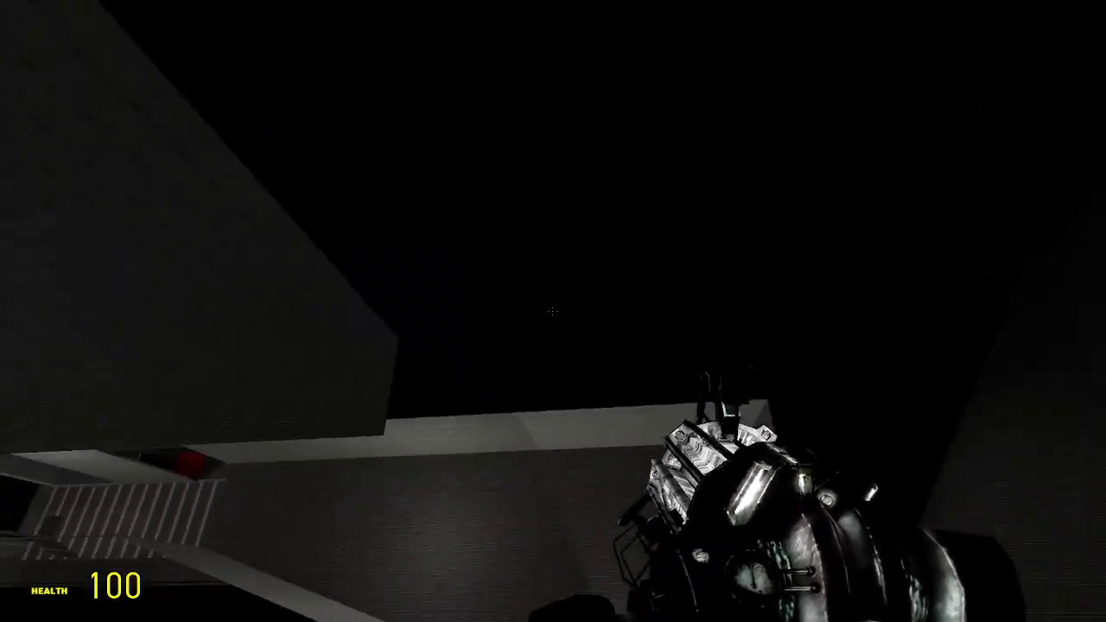
- Walk along the outer brick wall and into the room with the crushers
{"action": "key", "text": "w"}
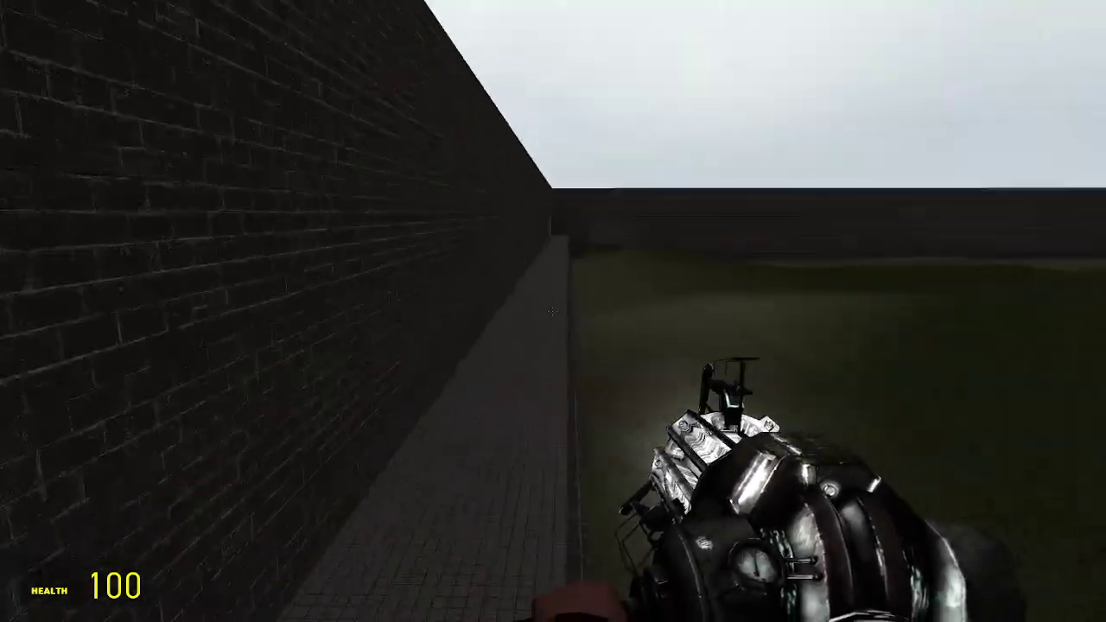
{"action": "key", "text": "w"}
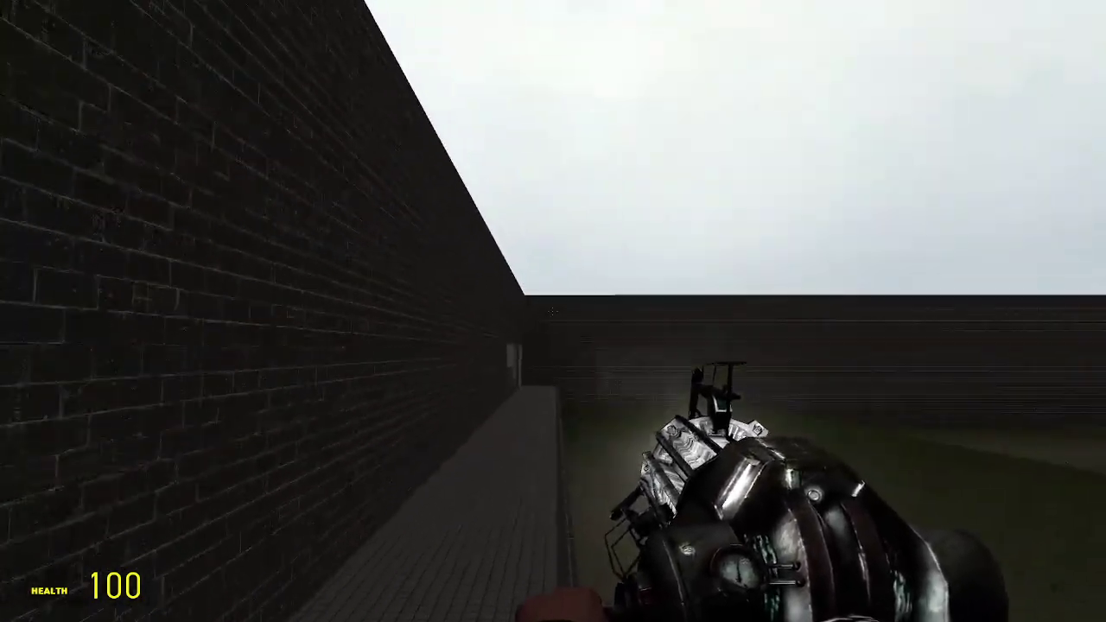
{"action": "key", "text": "w"}
{"action": "key", "text": "w"}
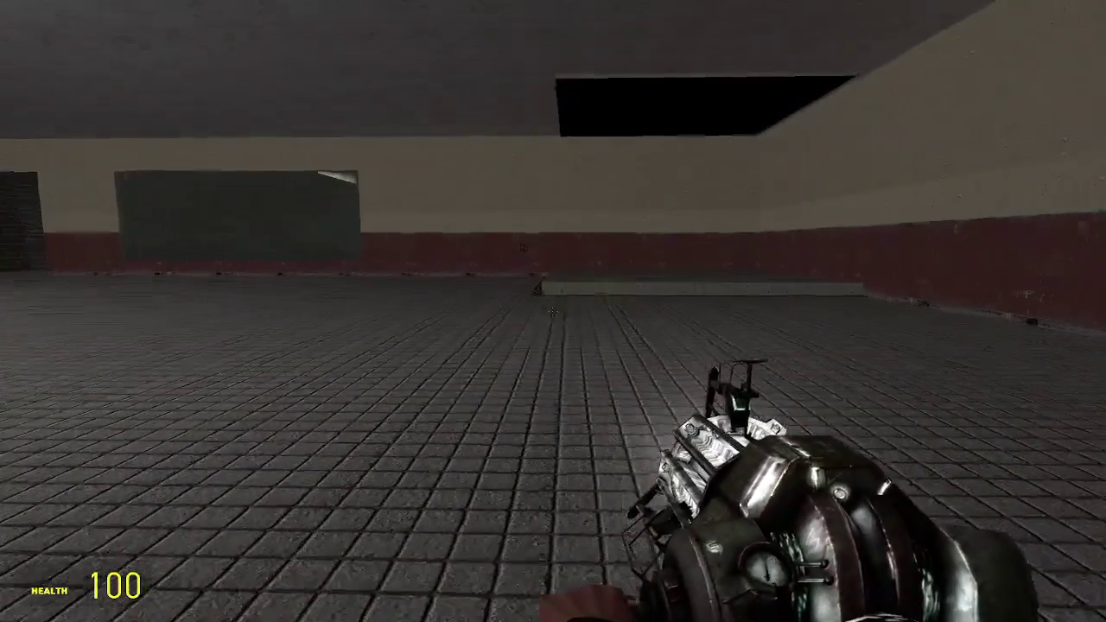
- Spawn a Father Grigori NPC at the concrete crusher
{"action": "key", "text": "q"}
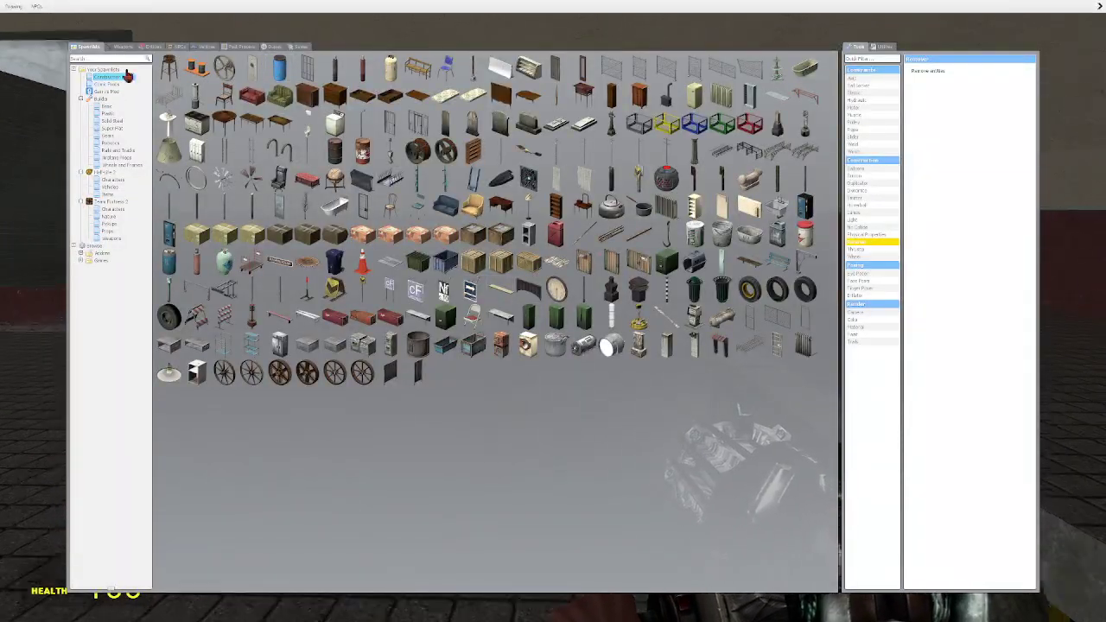
{"action": "left_click", "coordinate": [121, 47]}
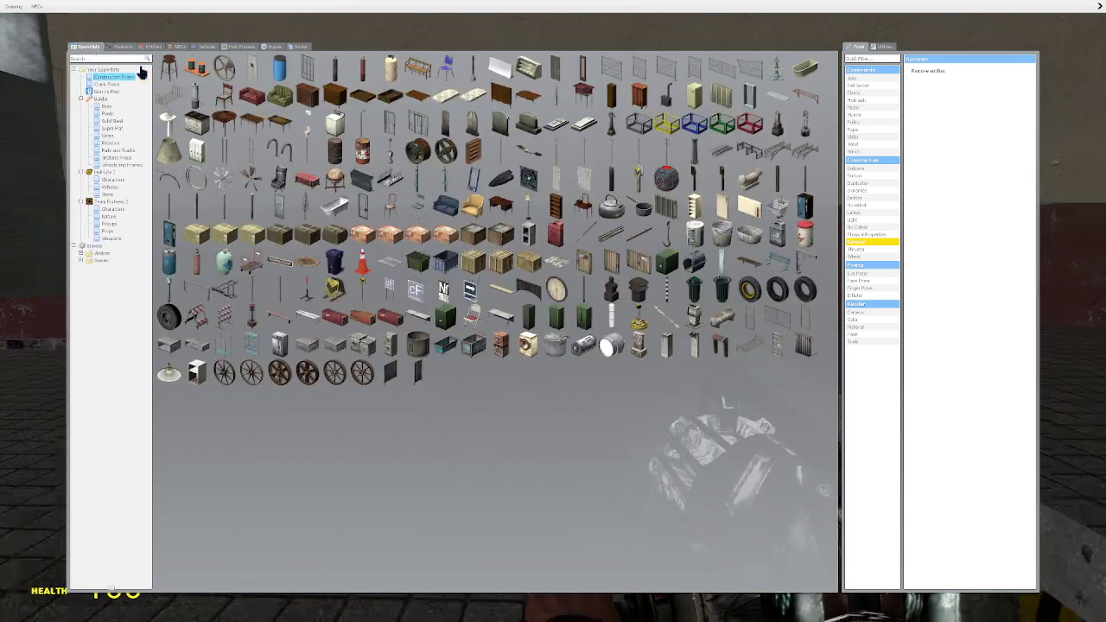
{"action": "key", "text": "q"}
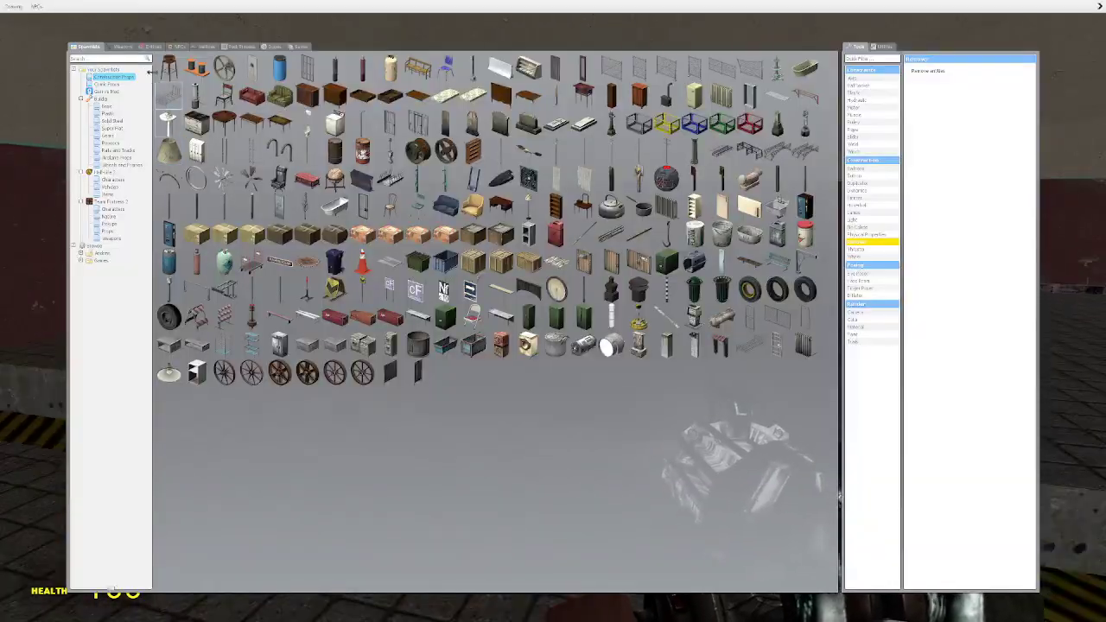
{"action": "left_click", "coordinate": [182, 47]}
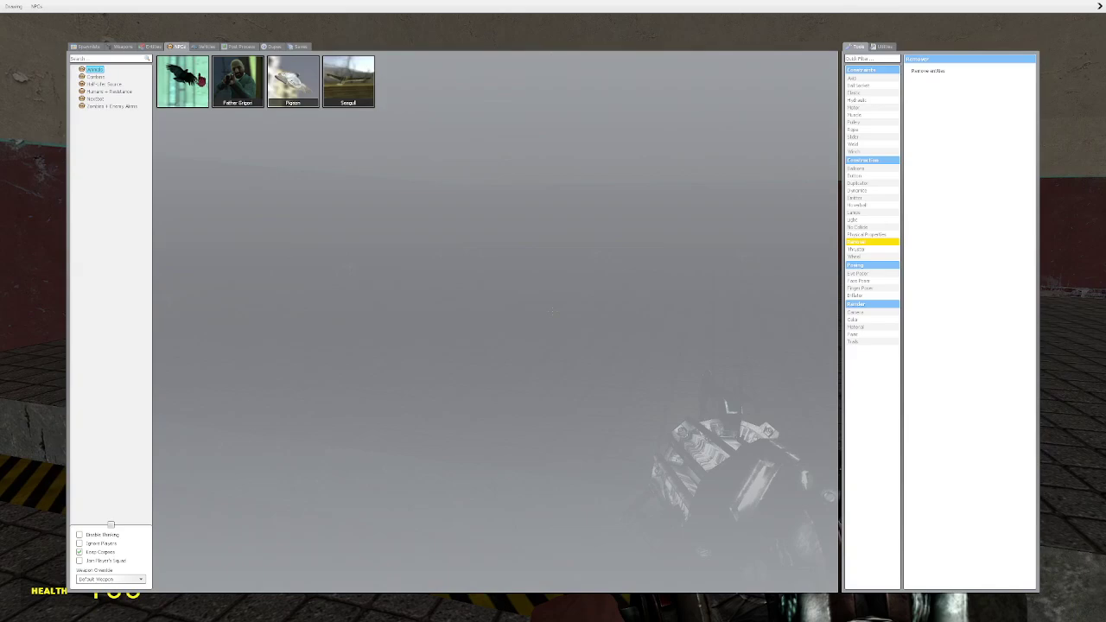
{"action": "left_click", "coordinate": [249, 100]}
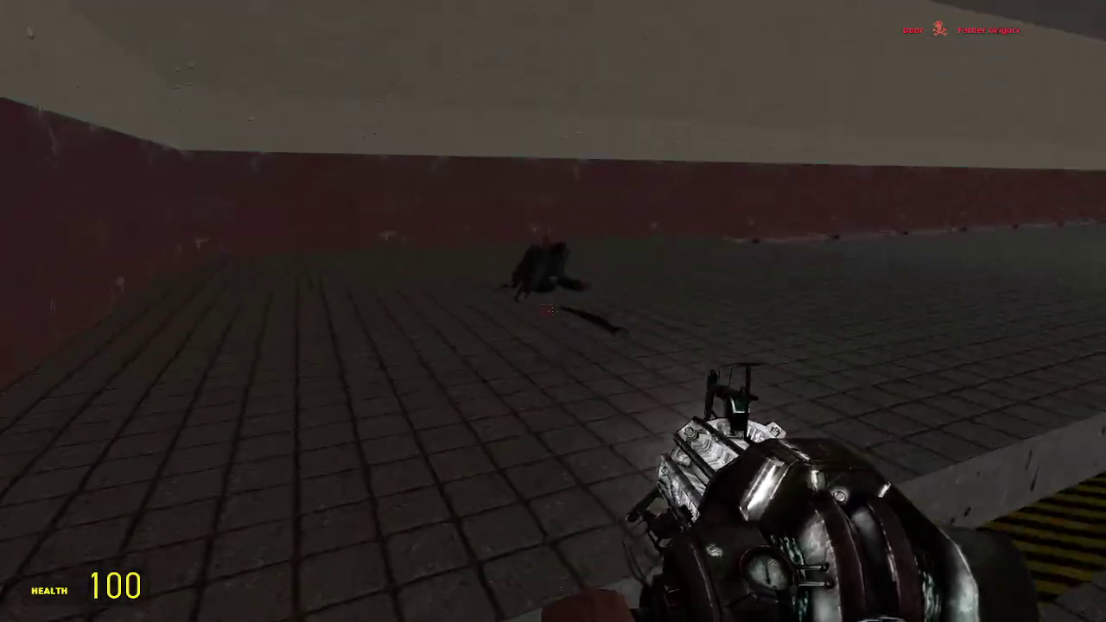
- Grab Father Grigori's body with the gravity gun and carry it to the burning brick crusher
{"action": "left_click_drag", "start_coordinate": [552, 311], "coordinate": [552, 311]}
{"action": "key", "text": "w"}
{"action": "key", "text": "w"}
{"action": "key", "text": "s"}
{"action": "key", "text": "w"}
{"action": "key", "text": "s"}
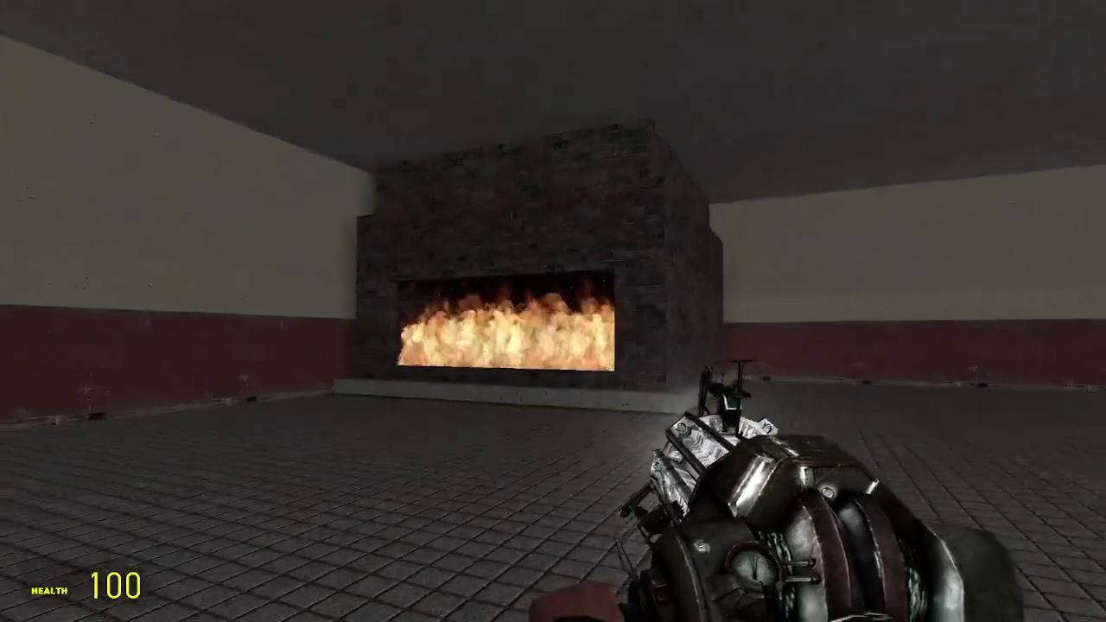
{"action": "key", "text": "w"}
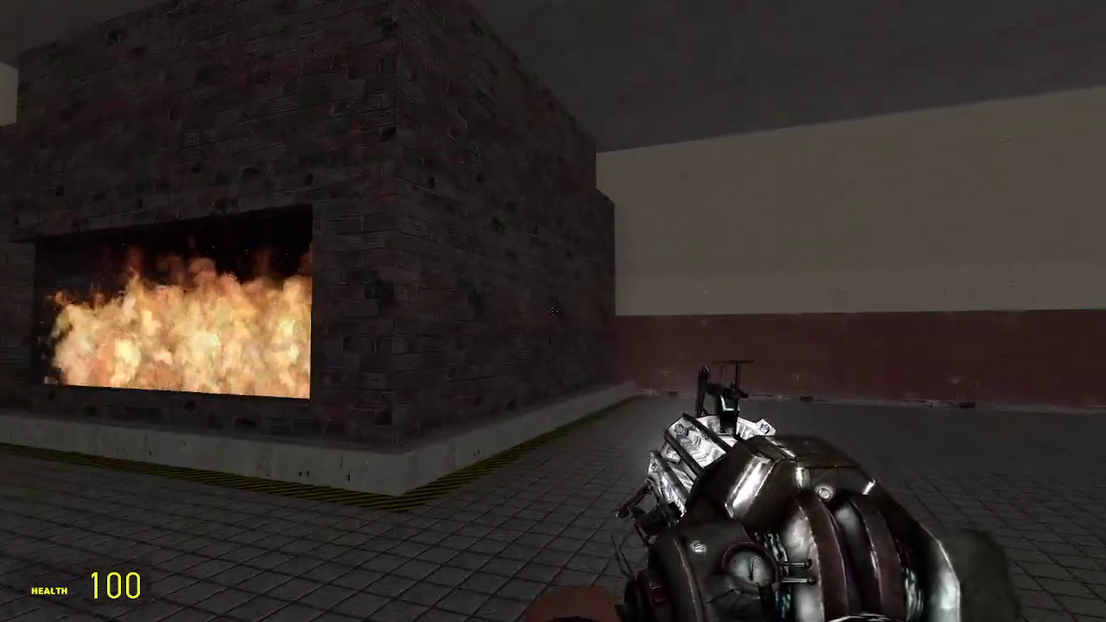
- Fetch the dropped weapon from the concrete crusher, walk through the brick crusher's flames and inspect its interior
{"action": "key", "text": "w"}
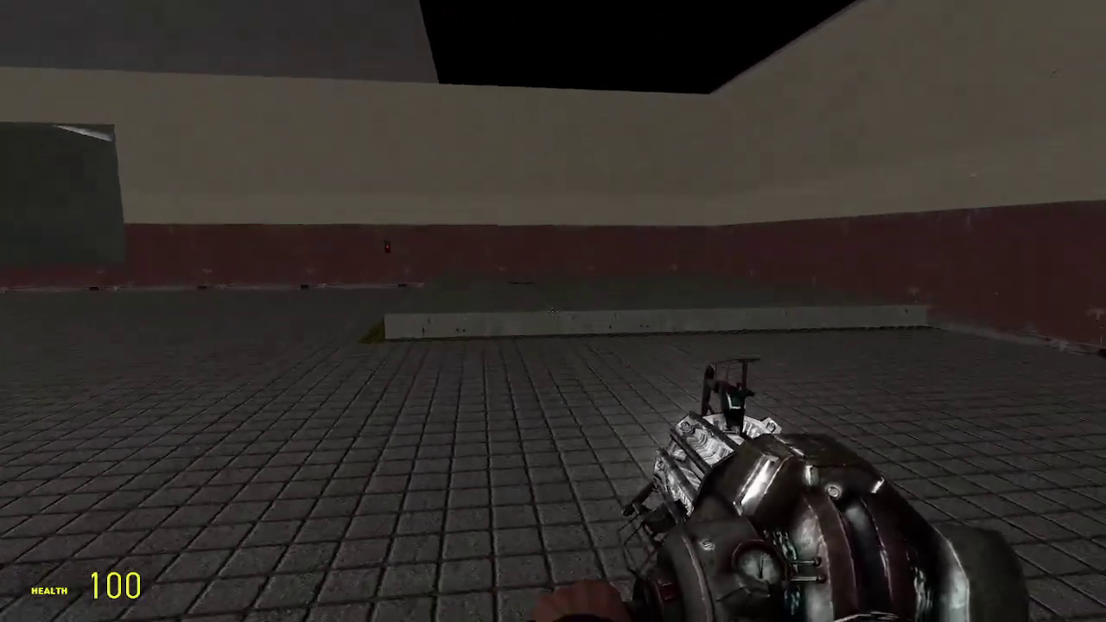
{"action": "left_click_drag", "start_coordinate": [553, 311], "coordinate": [553, 311]}
{"action": "key", "text": "w"}
{"action": "key", "text": "s"}
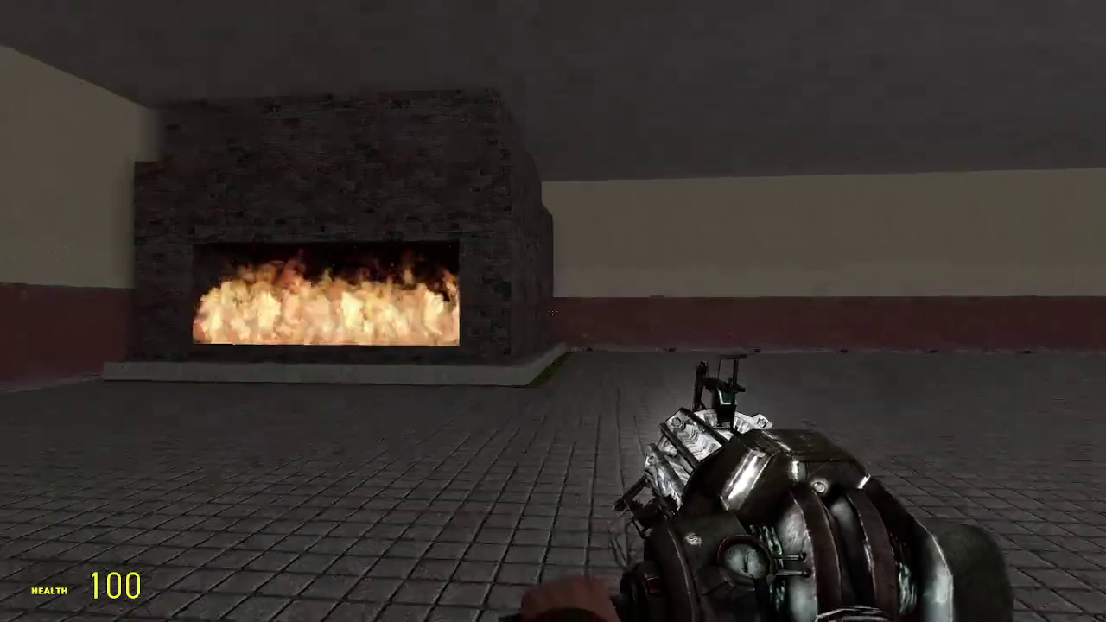
{"action": "key", "text": "w"}
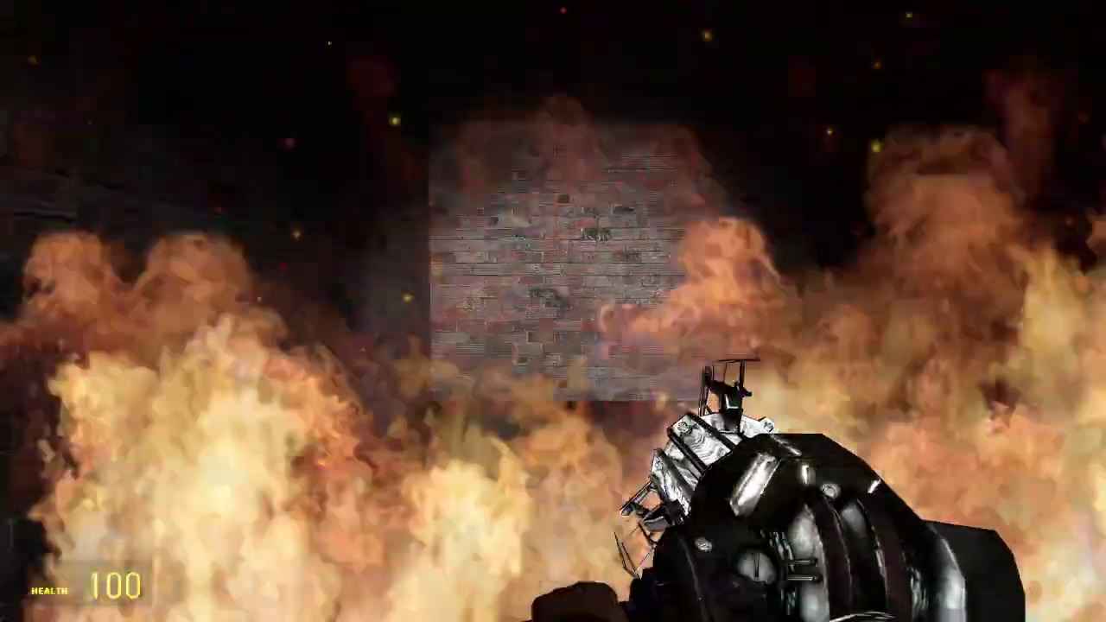
{"action": "key", "text": "w"}
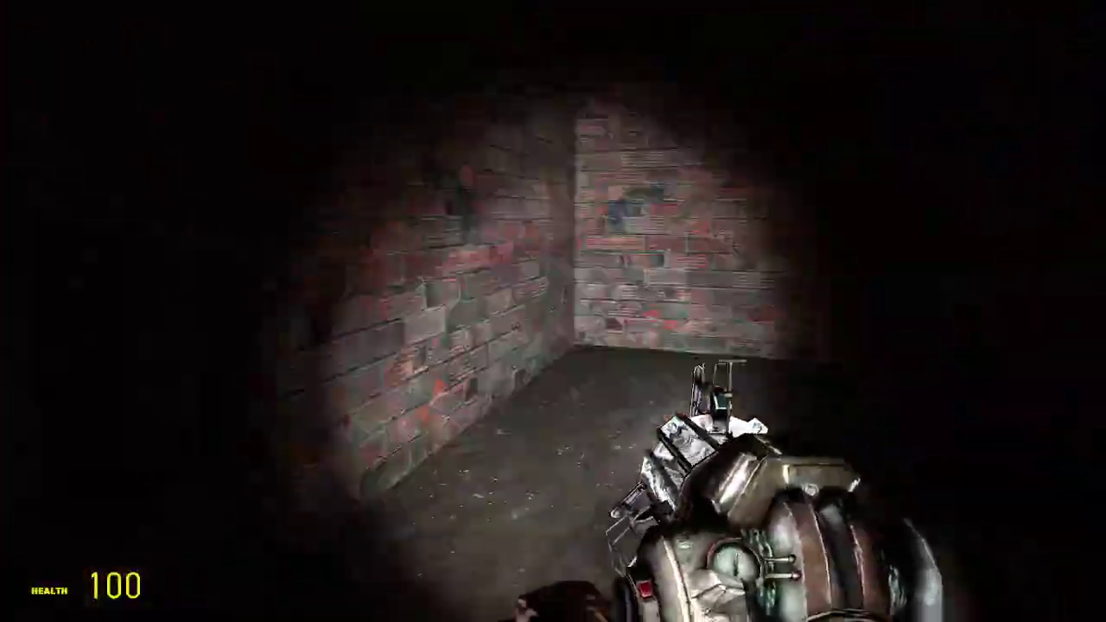
{"action": "key", "text": "w"}
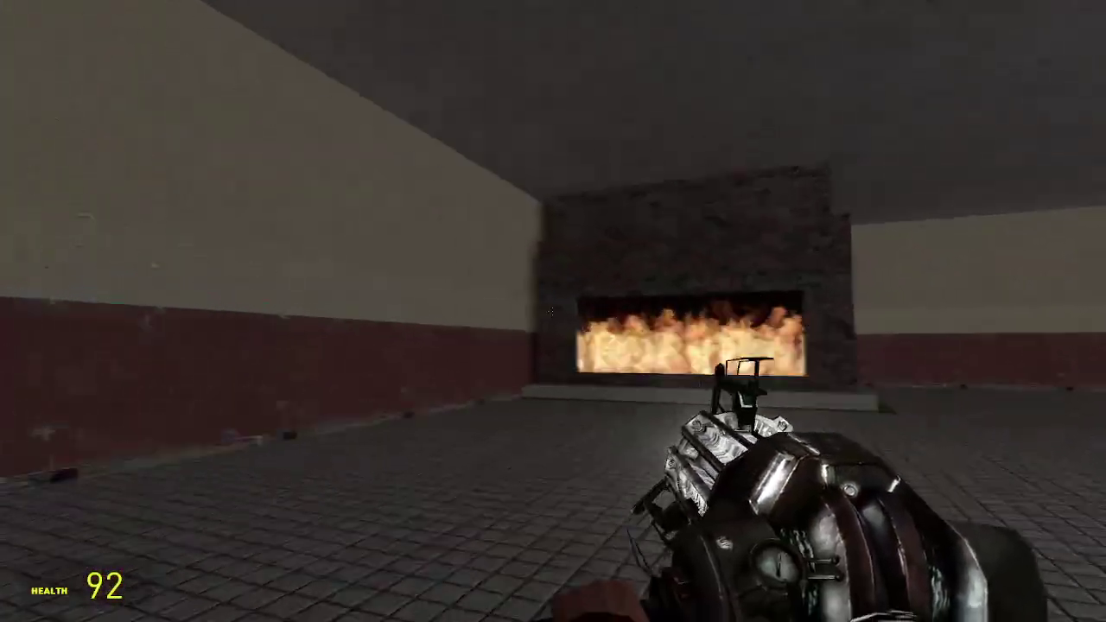
- Spawn a Combine Soldier at the concrete crusher and carry the crushed body off with the gravity gun
{"action": "key", "text": "q"}
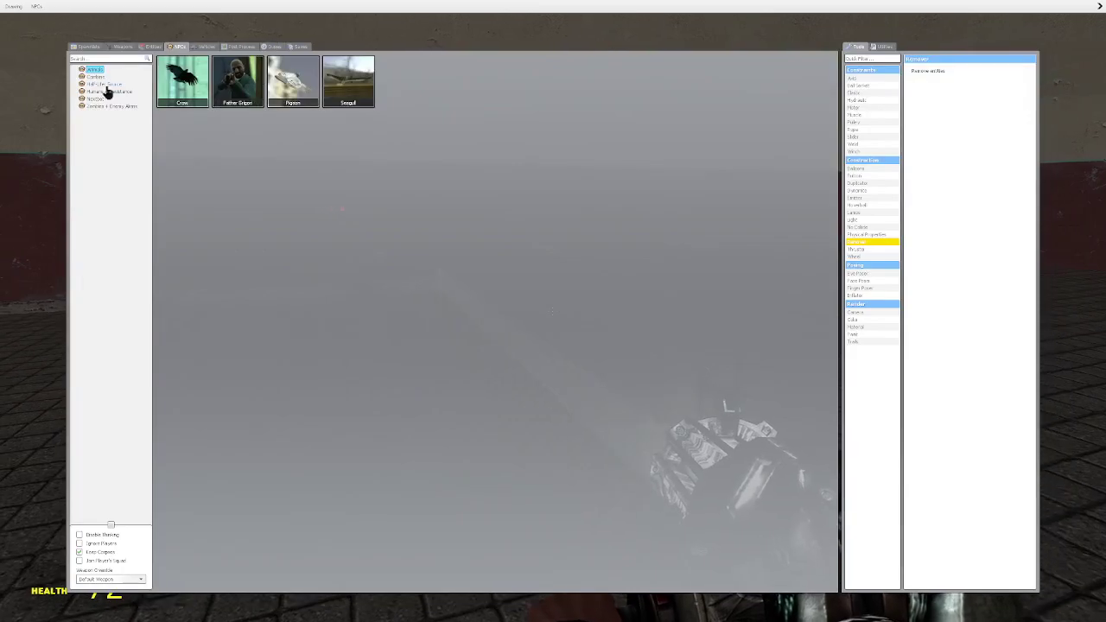
{"action": "key", "text": "q"}
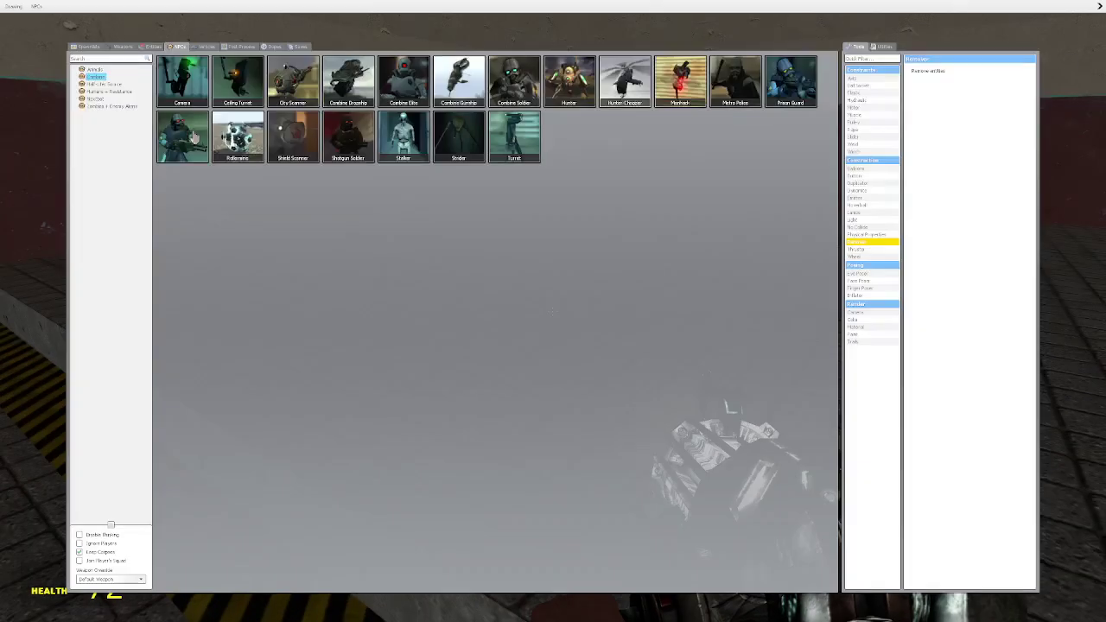
{"action": "left_click", "coordinate": [195, 138]}
{"action": "key", "text": "w"}
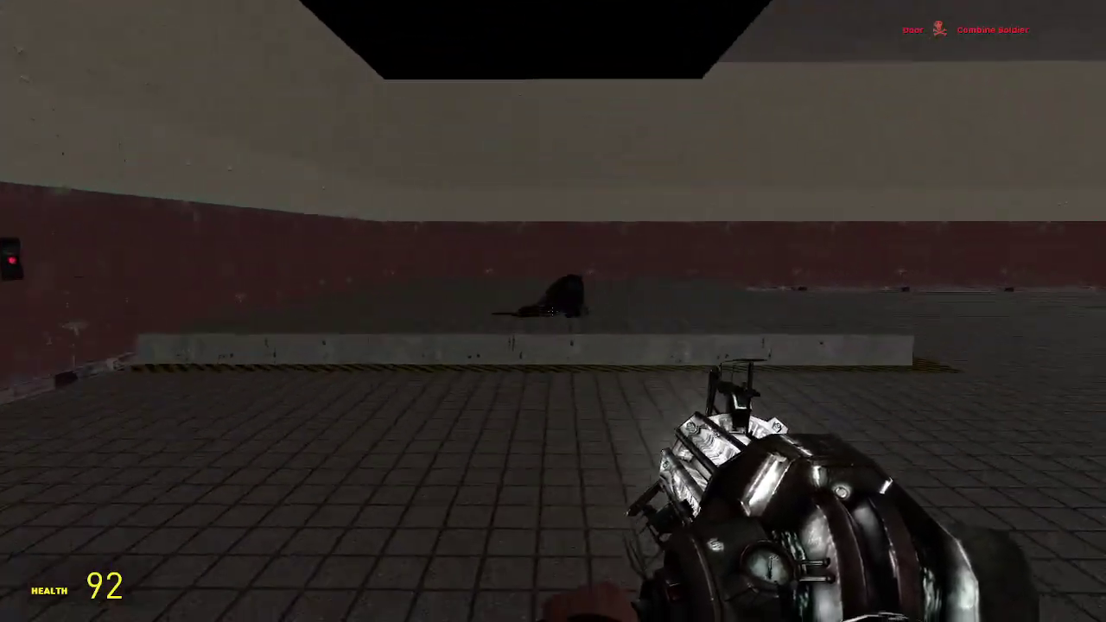
{"action": "left_click_drag", "start_coordinate": [553, 311], "coordinate": [552, 311]}
{"action": "key", "text": "w"}
- Spawn another NPC from the spawn menu for a further test of the crushers
{"action": "key", "text": "q"}
{"action": "left_click", "coordinate": [385, 150]}
{"action": "key", "text": "w"}
{"action": "key", "text": "s"}
{"action": "key", "text": "s"}
{"action": "key", "text": "w"}
{"action": "key", "text": "w"}
{"action": "key", "text": "s"}
- Toggle the flashlight and inspect the brick crusher's outer wall and the surrounding room
{"action": "key", "text": "d"}
{"action": "key", "text": "f"}
{"action": "key", "text": "w"}
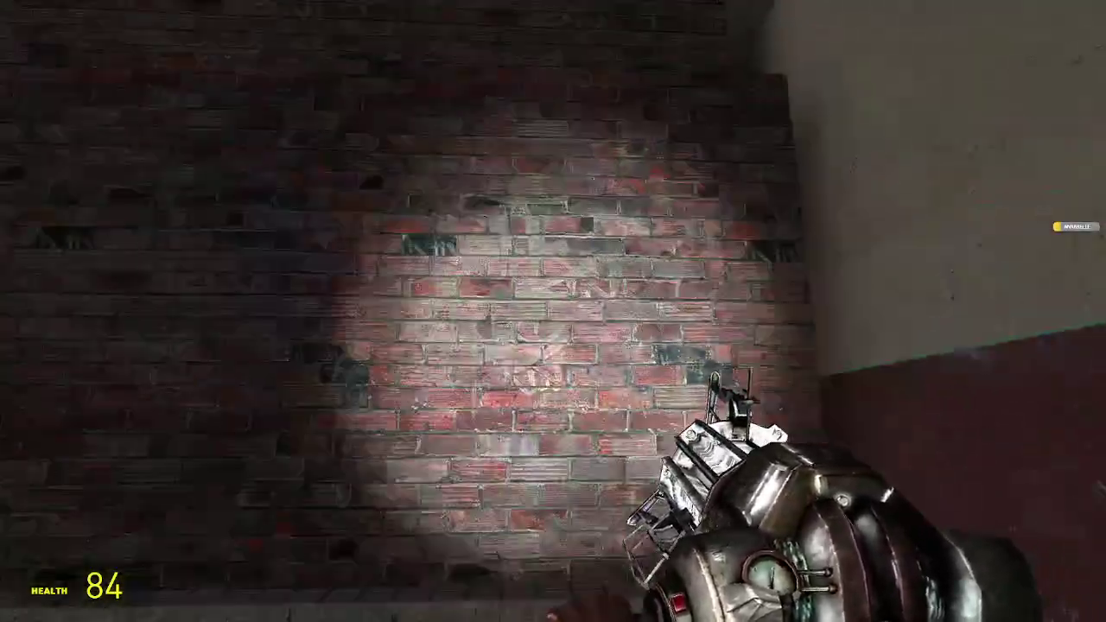
{"action": "key", "text": "s"}
{"action": "key", "text": "a"}
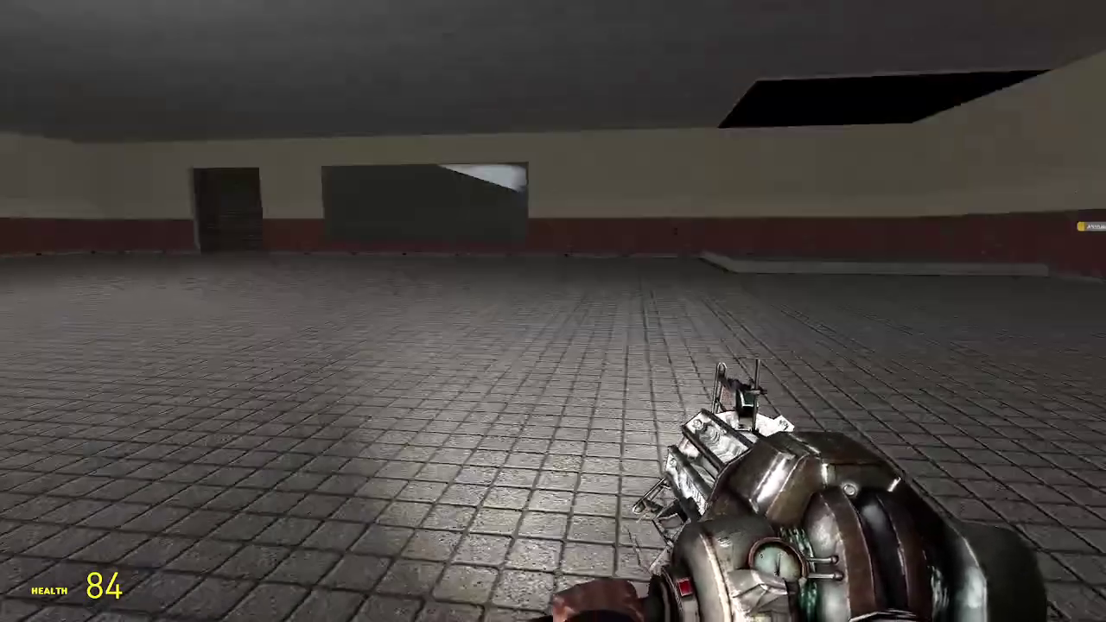
- Quit Garry's Mod and close the compile process window in Hammer
{"action": "key", "text": "Escape"}
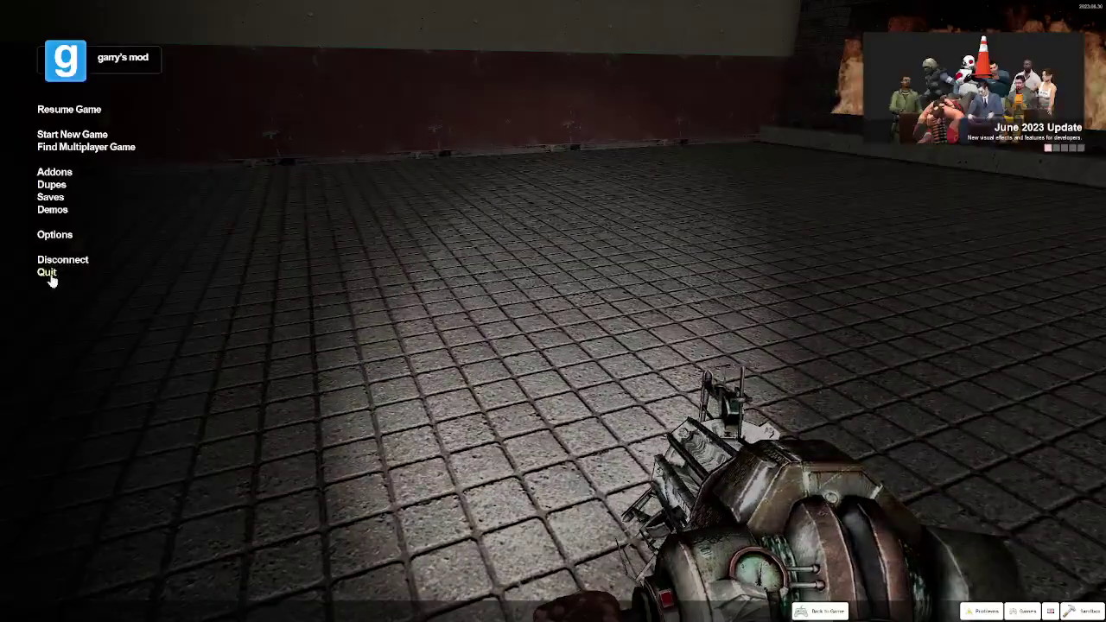
{"action": "left_click", "coordinate": [50, 277]}
{"action": "left_click", "coordinate": [308, 47]}
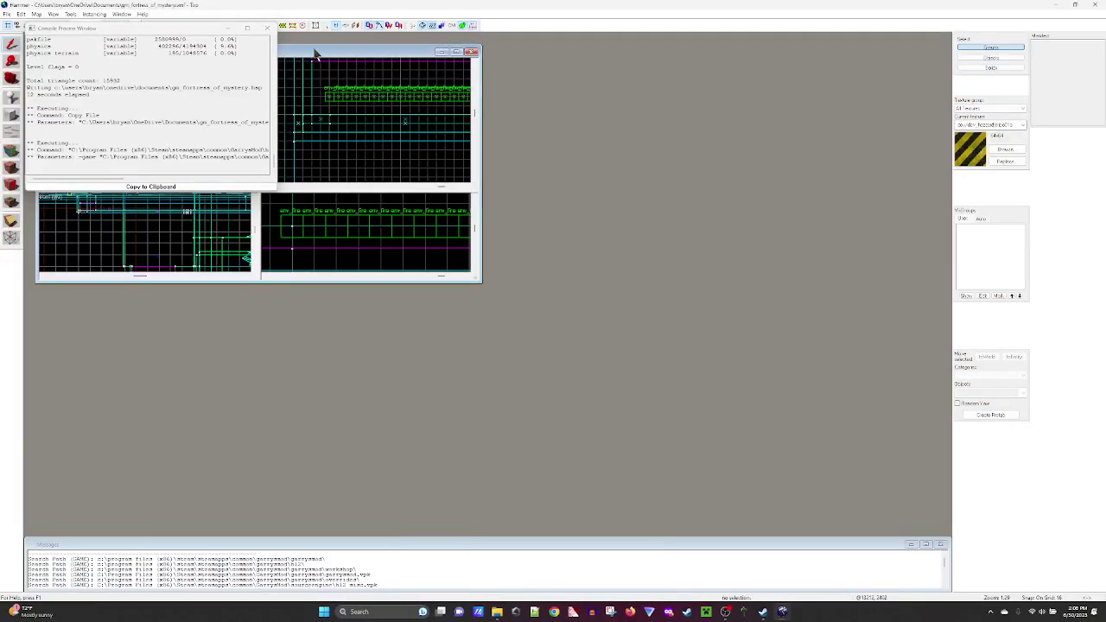
{"action": "left_click", "coordinate": [267, 27]}
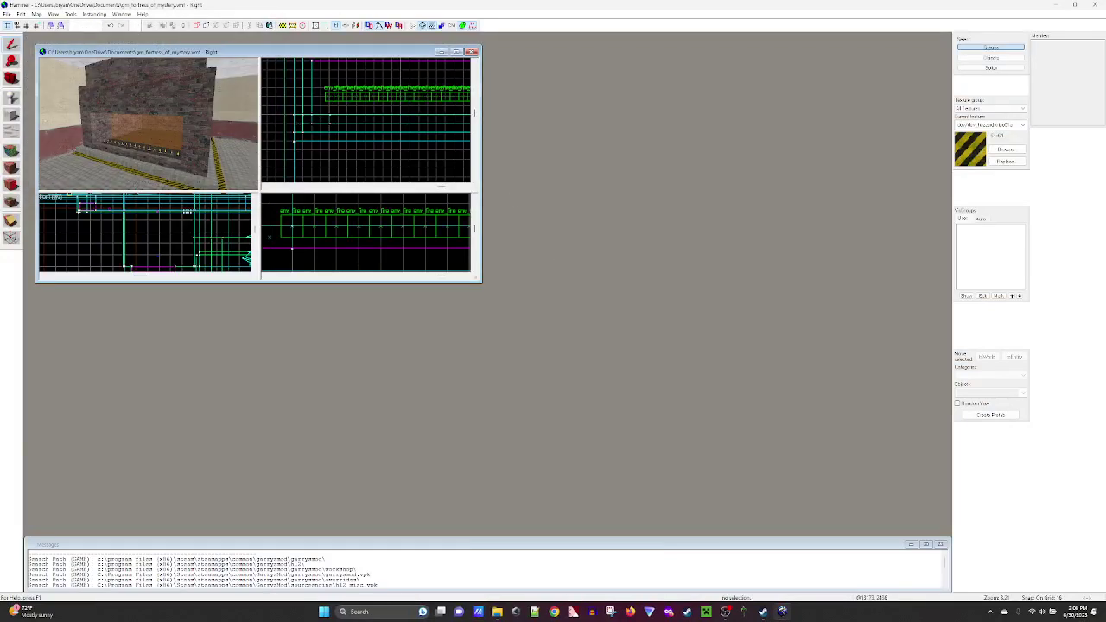
{"action": "left_click", "coordinate": [730, 612]}
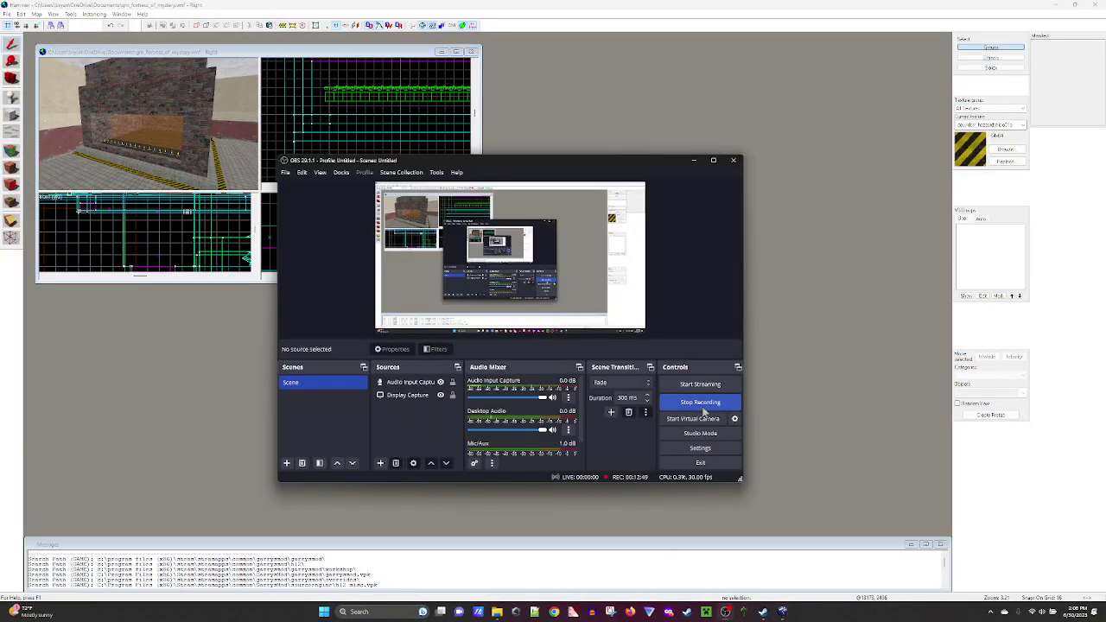